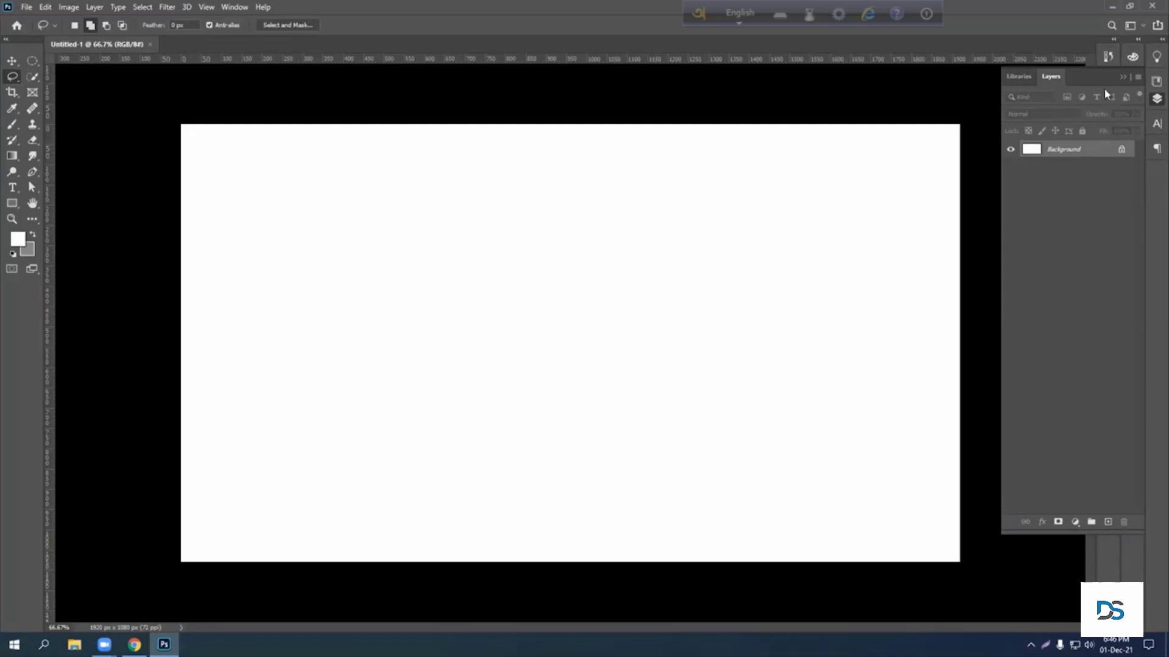
Add a new empty layer and activate the Rectangular Marquee tool
drag(1097, 77, 1073, 138)
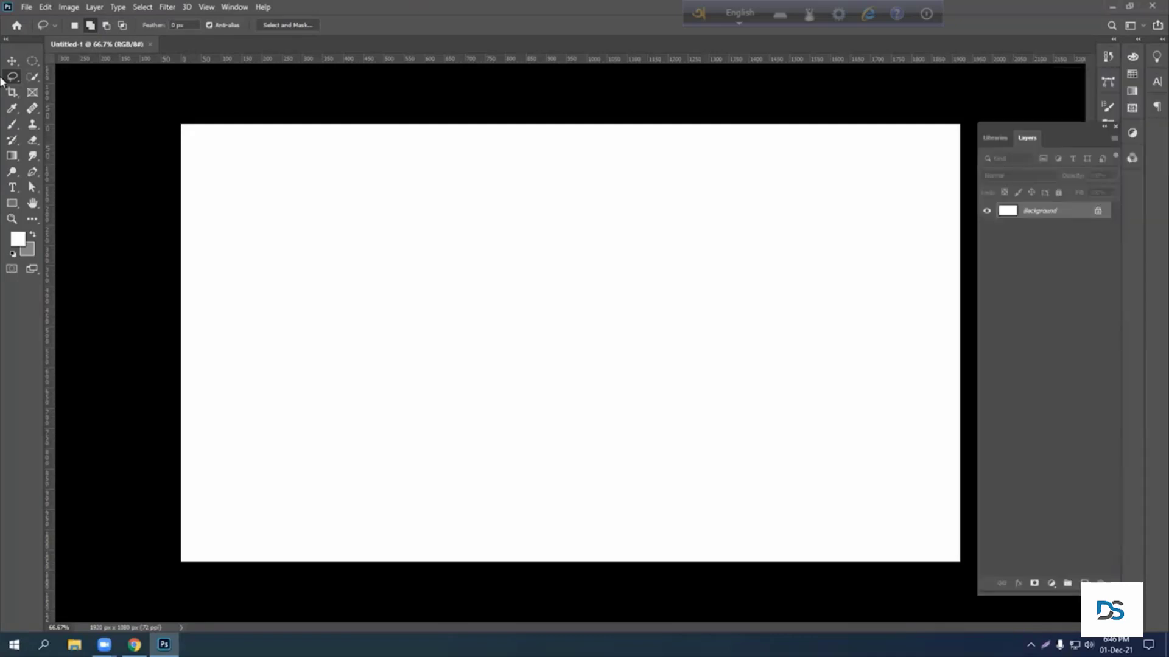
right_click(32, 61)
click(67, 62)
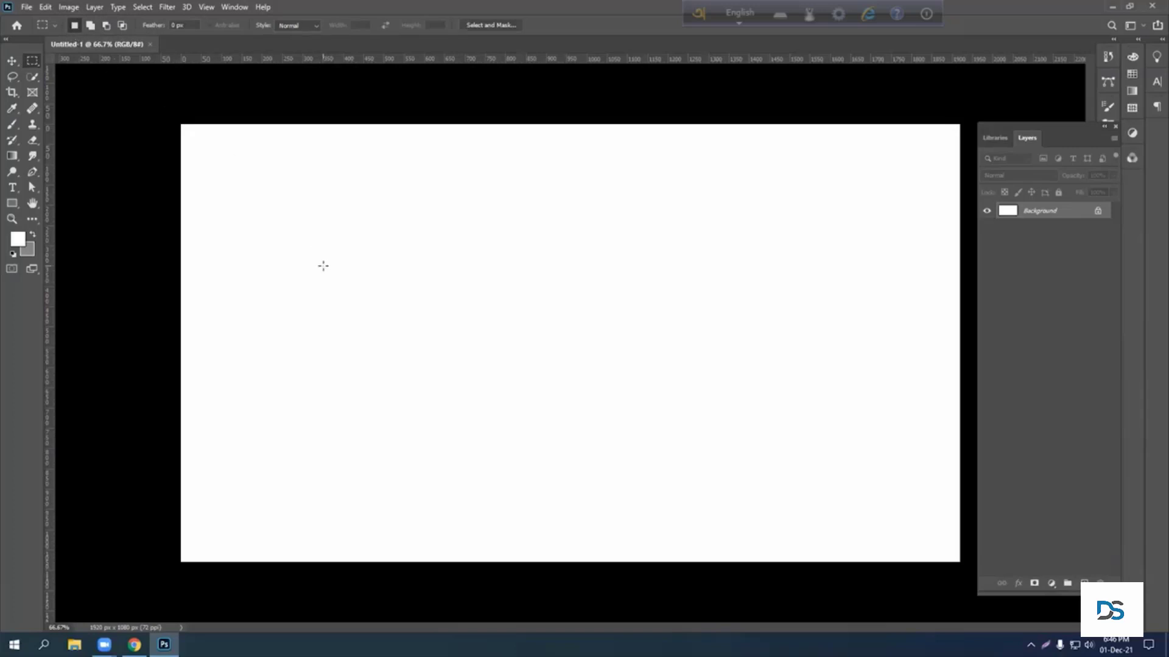
key(ctrl+shift+alt+n)
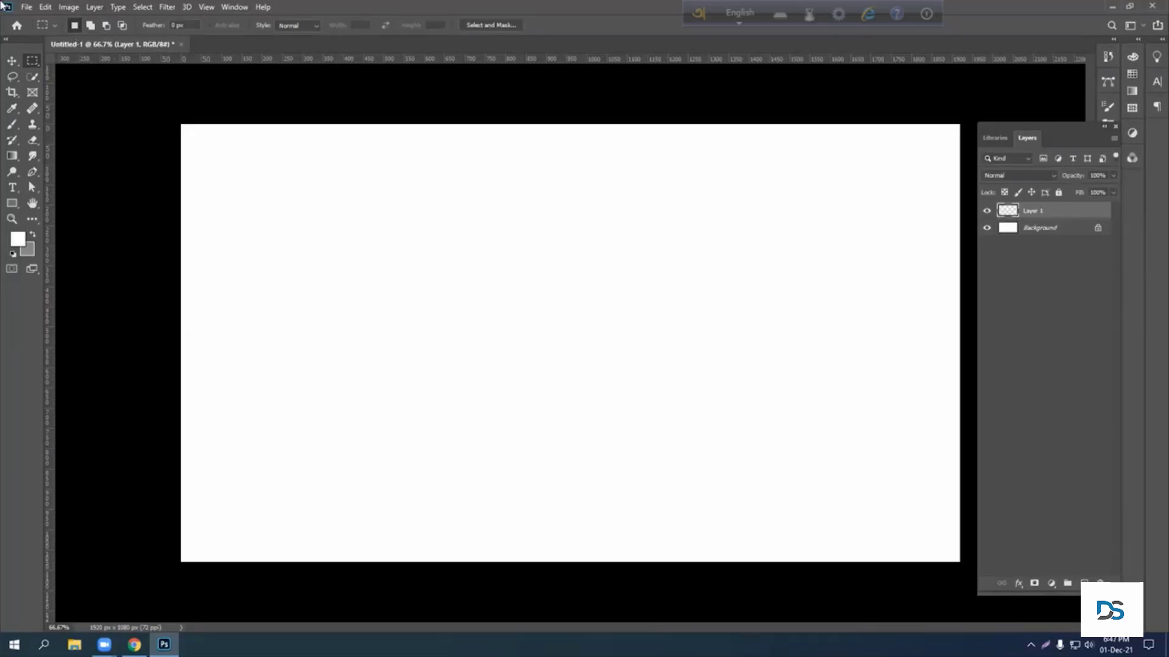
right_click(38, 63)
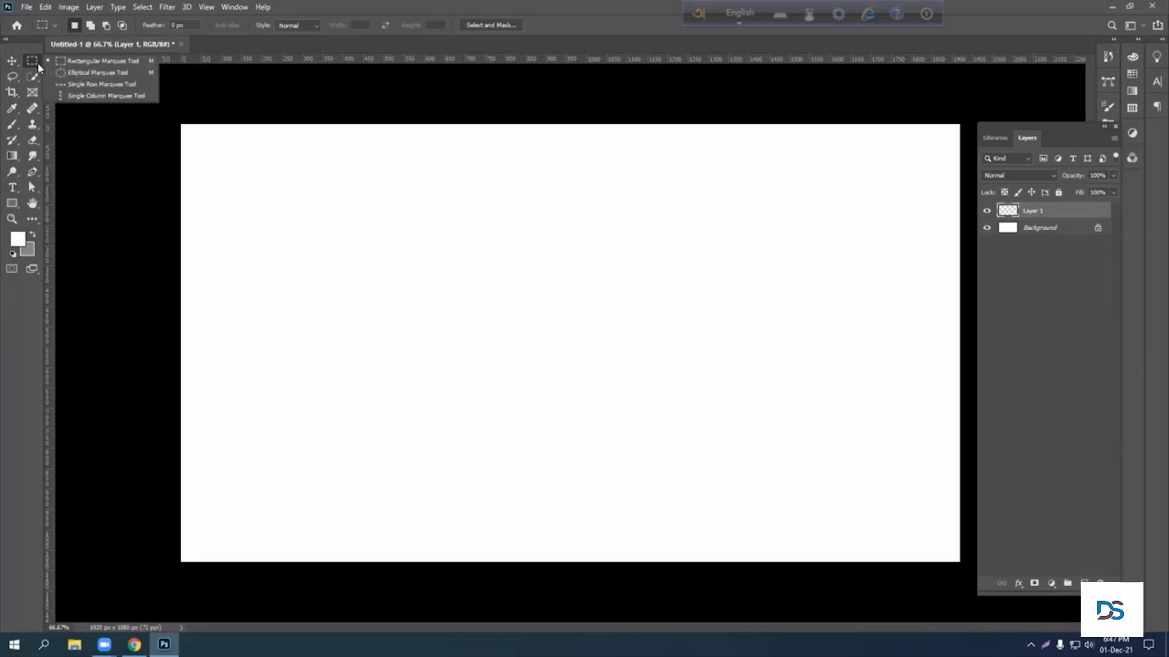
click(61, 63)
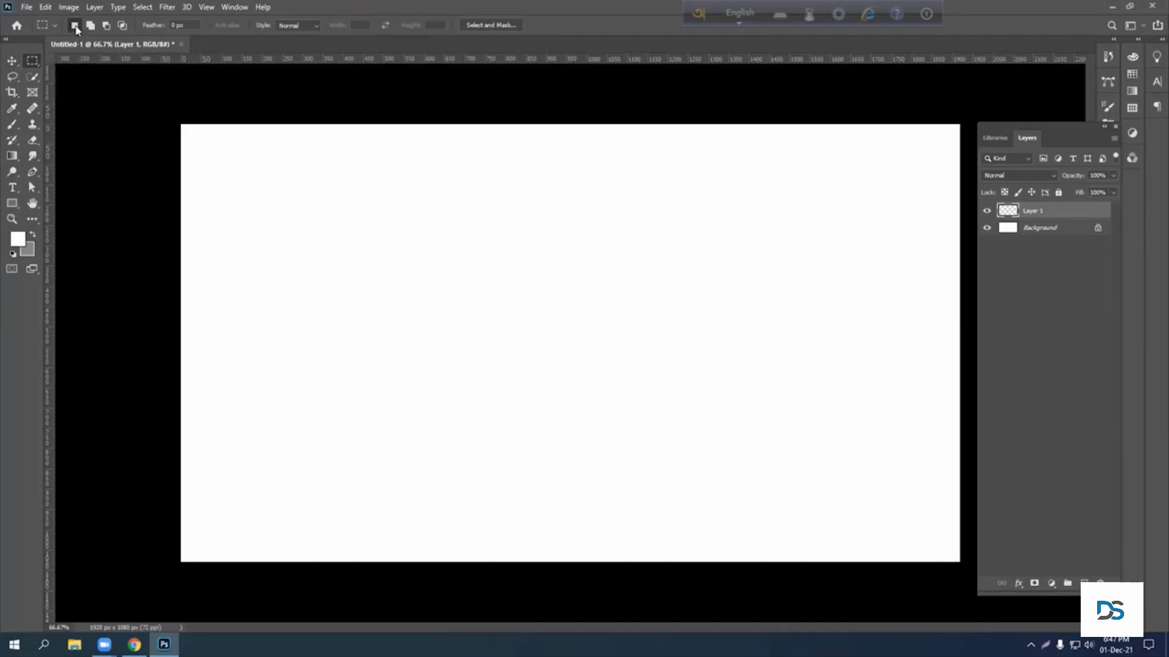
Try out New Selection mode by making several tall rectangular selections across the canvas, each replacing the previous one
drag(334, 204, 385, 480)
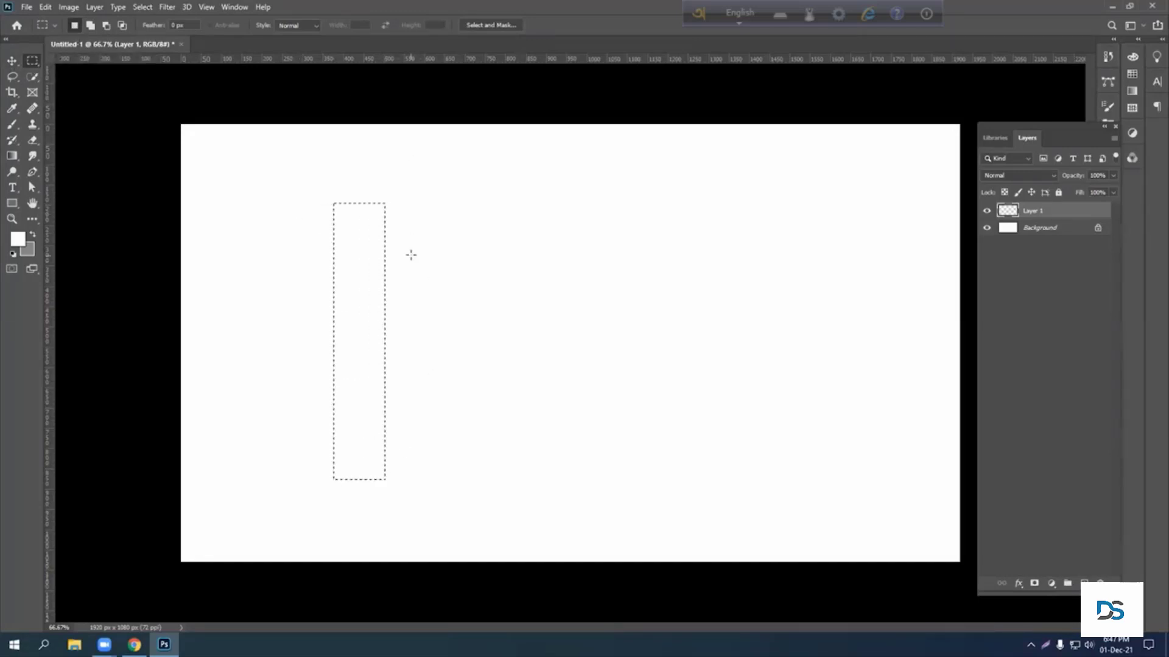
mouse_move(420, 193)
mouse_down()
mouse_move(520, 382)
mouse_move(529, 467)
mouse_up()
click(530, 478)
drag(590, 225, 704, 485)
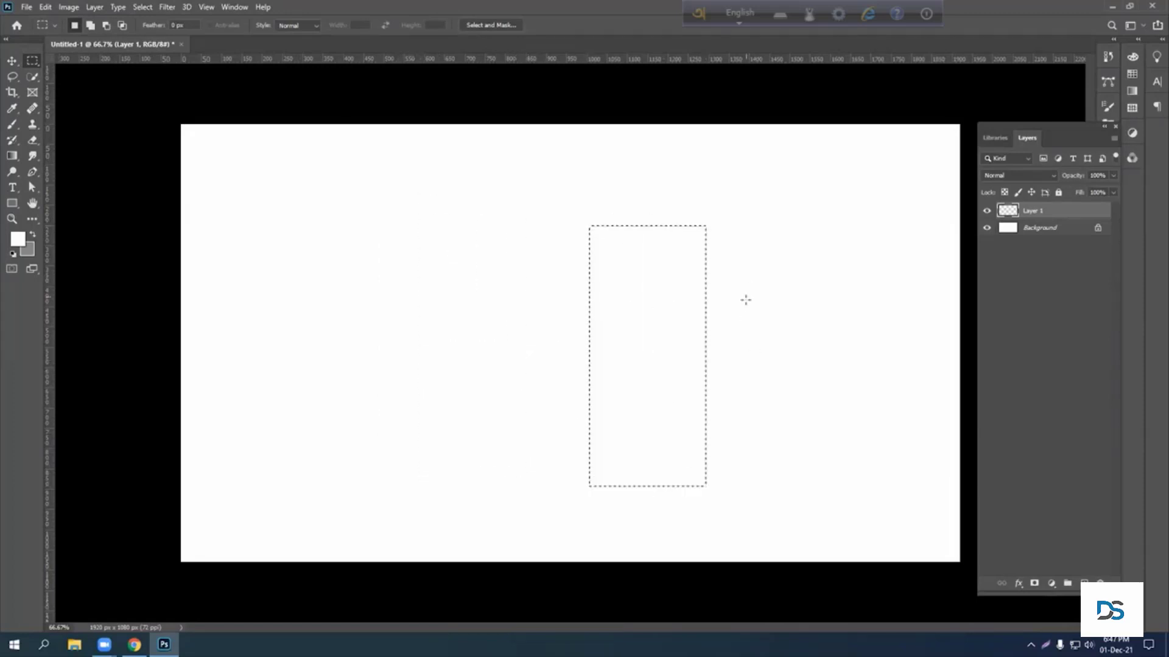
drag(750, 286, 792, 475)
drag(261, 176, 374, 501)
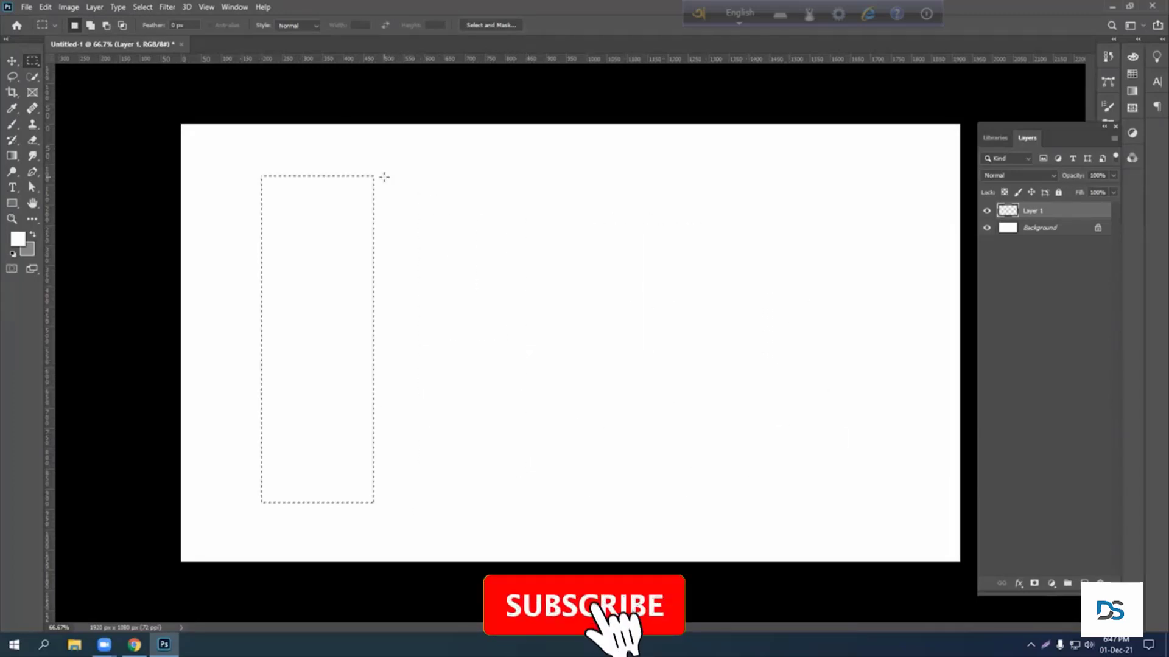
drag(383, 177, 490, 488)
click(522, 278)
drag(522, 278, 626, 501)
Select a tall narrow rectangle as the key shaft and add small rectangular teeth along its right edge
drag(310, 183, 358, 416)
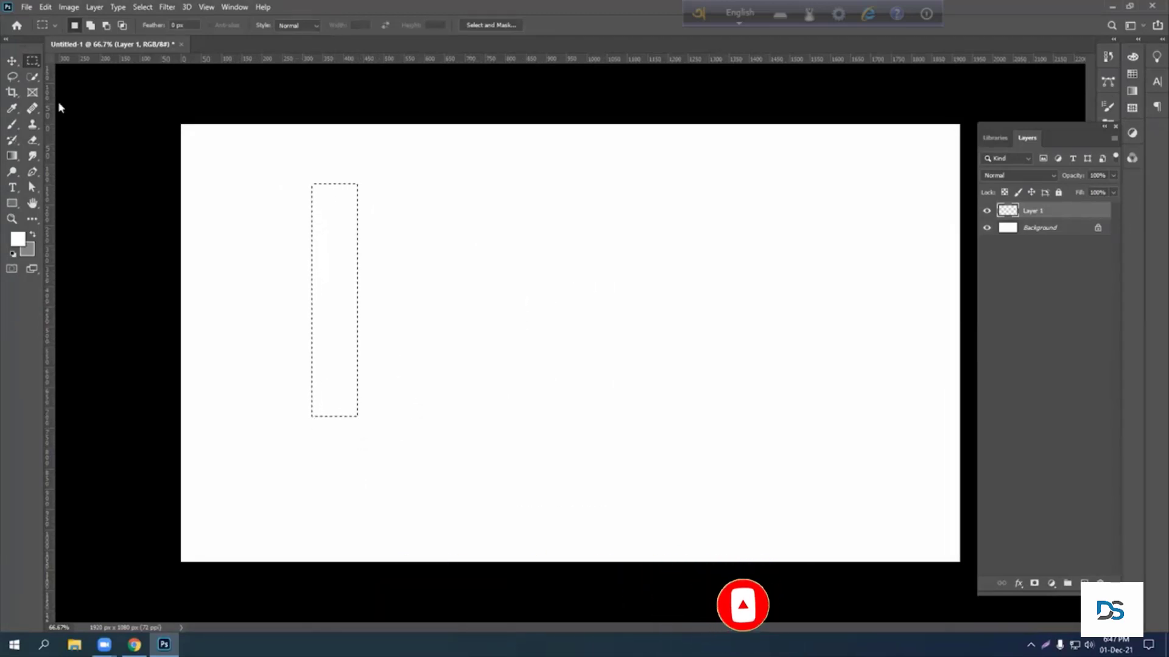
click(90, 25)
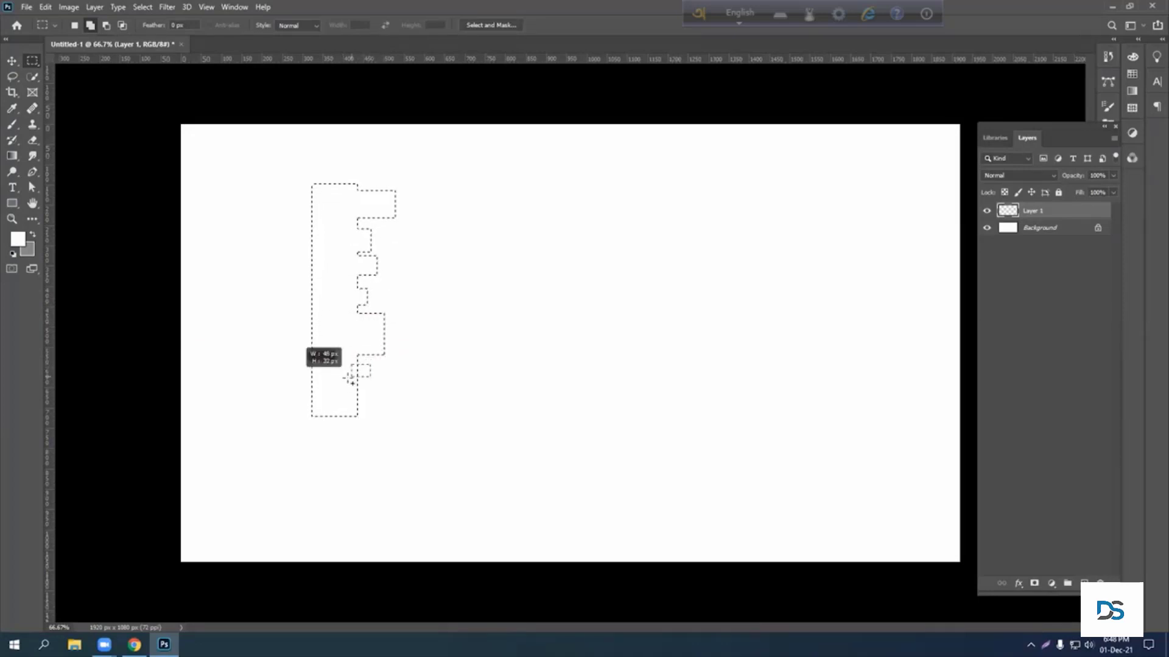
drag(351, 379, 352, 380)
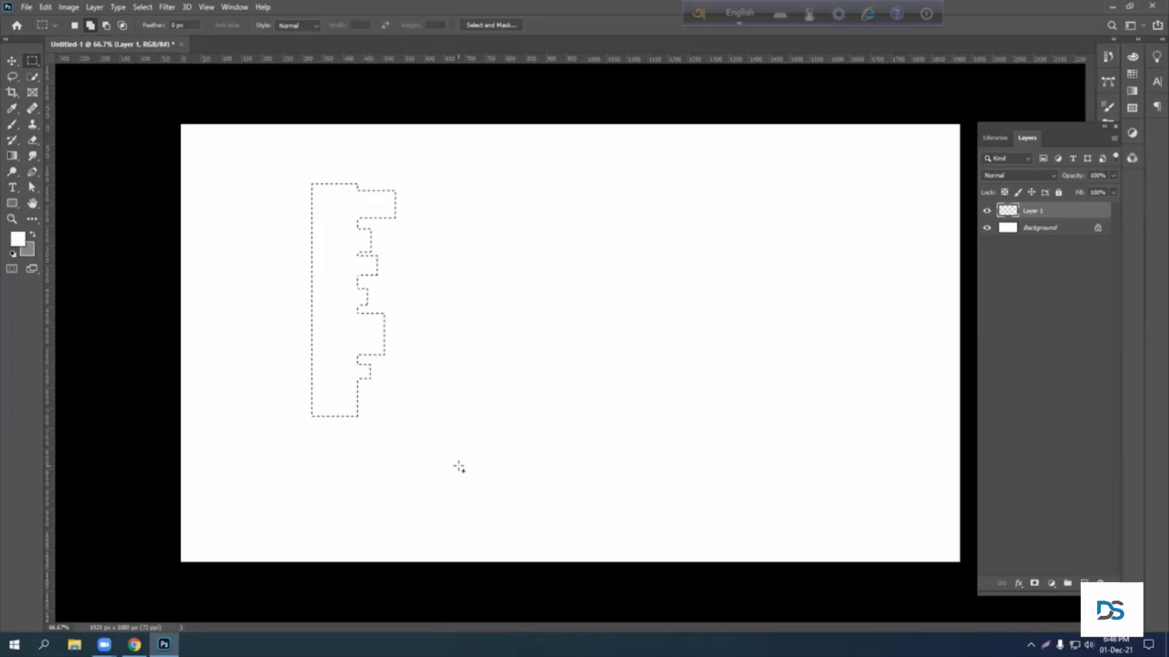
Add a large ellipse at the lower end of the key selection and subtract a smaller ellipse inside it
right_click(26, 64)
click(105, 74)
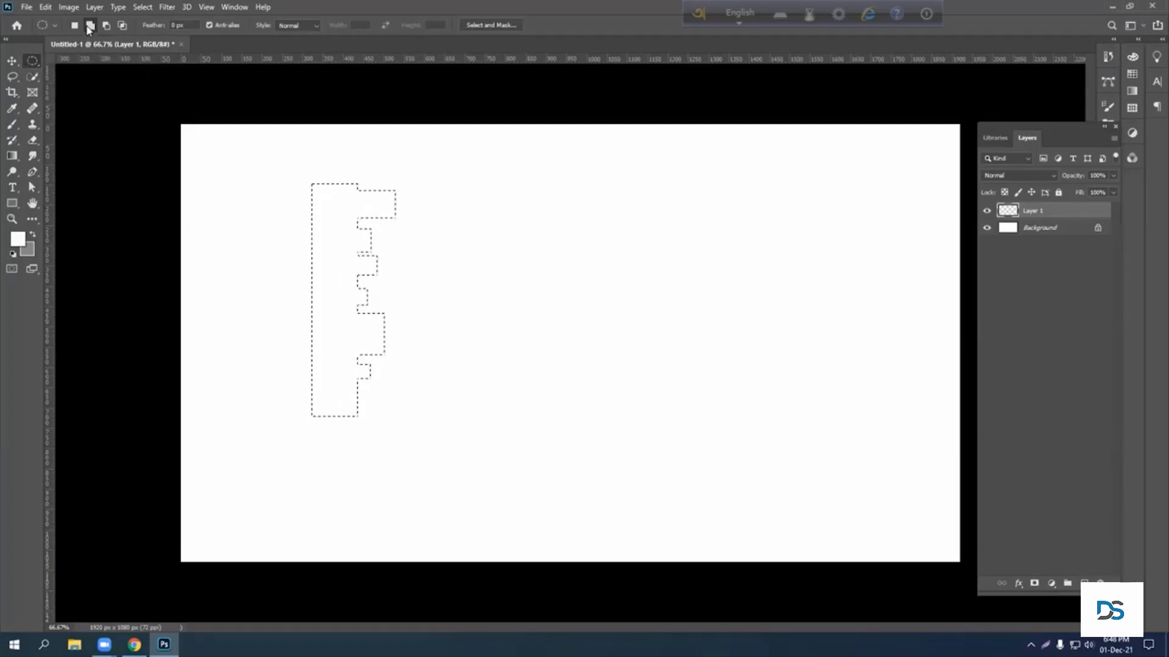
drag(273, 389, 407, 534)
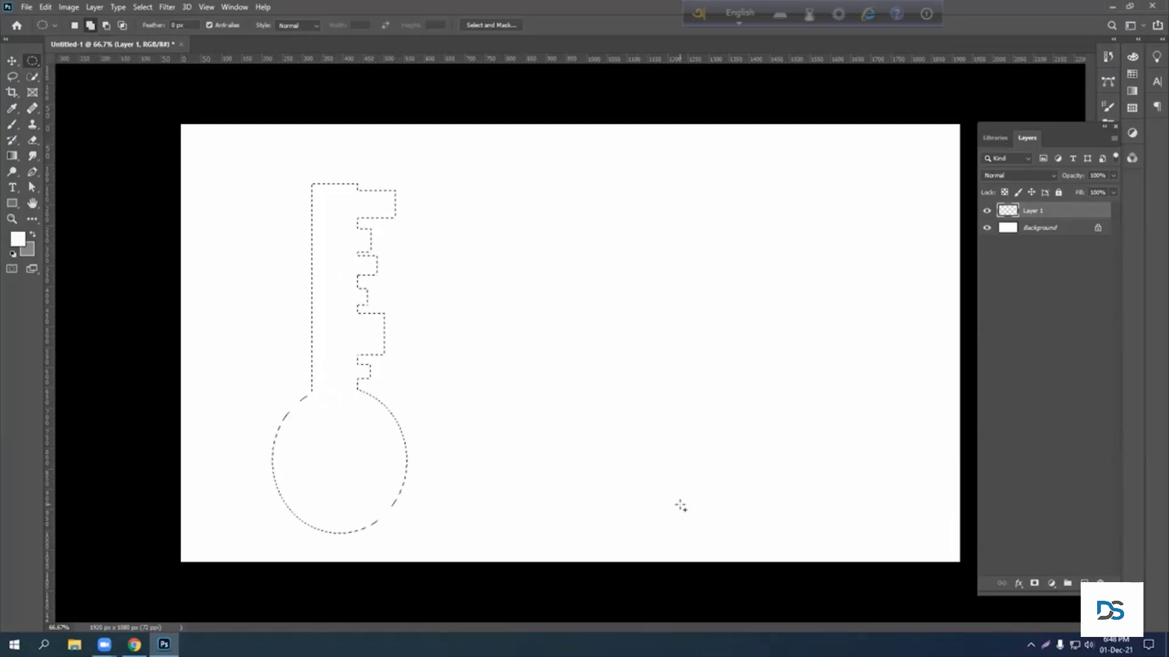
click(107, 25)
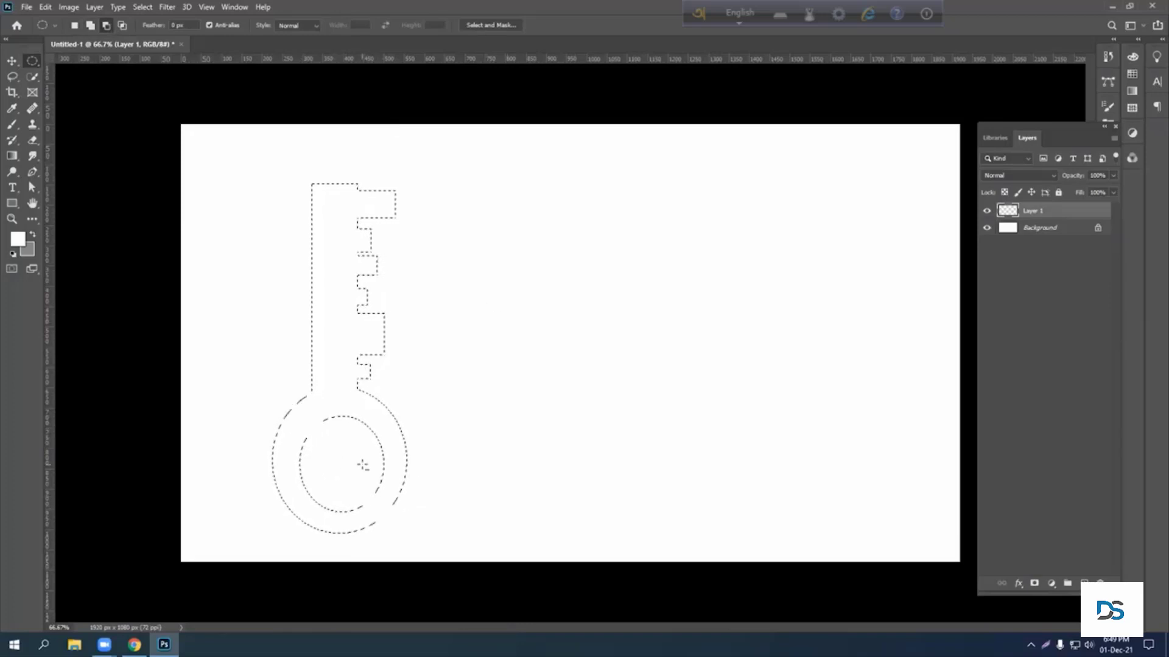
Set the foreground color to ffba00 and fill the key selection with it
click(20, 237)
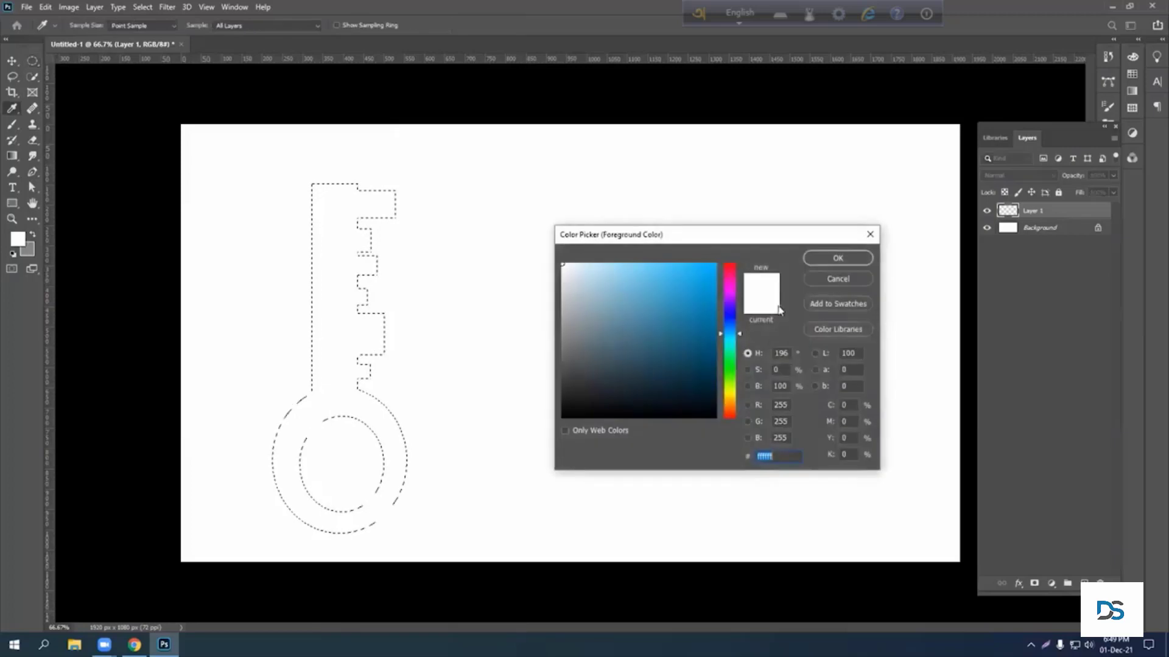
mouse_move(731, 365)
mouse_down()
mouse_move(732, 400)
mouse_move(770, 237)
mouse_up()
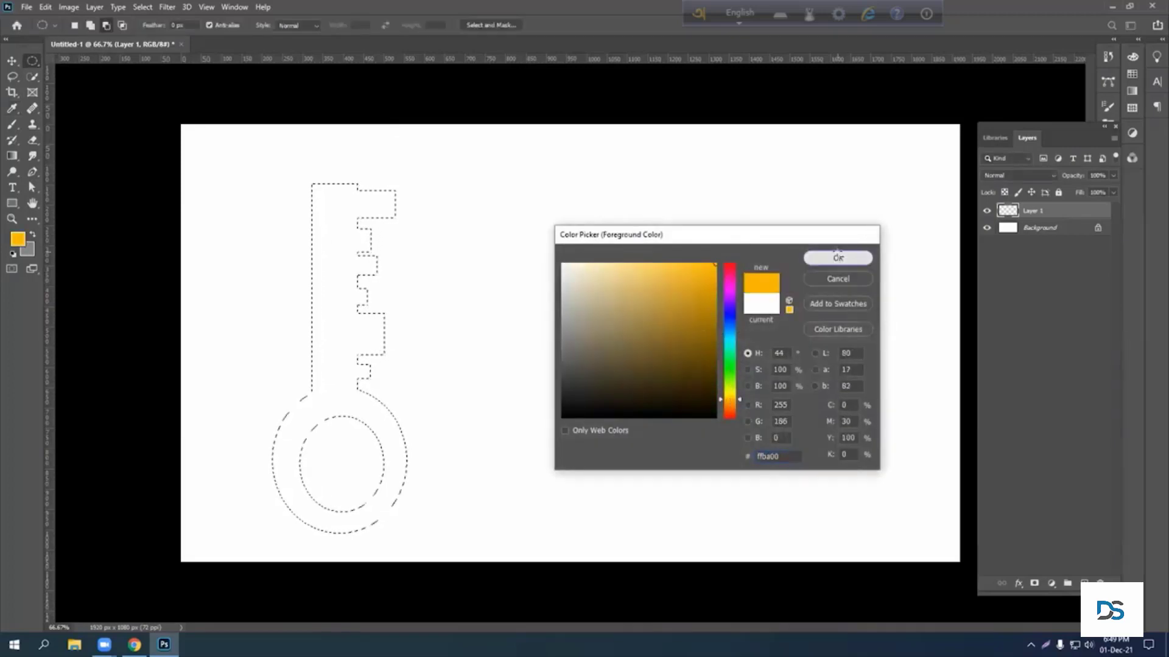
click(837, 258)
key(alt+BackSpace)
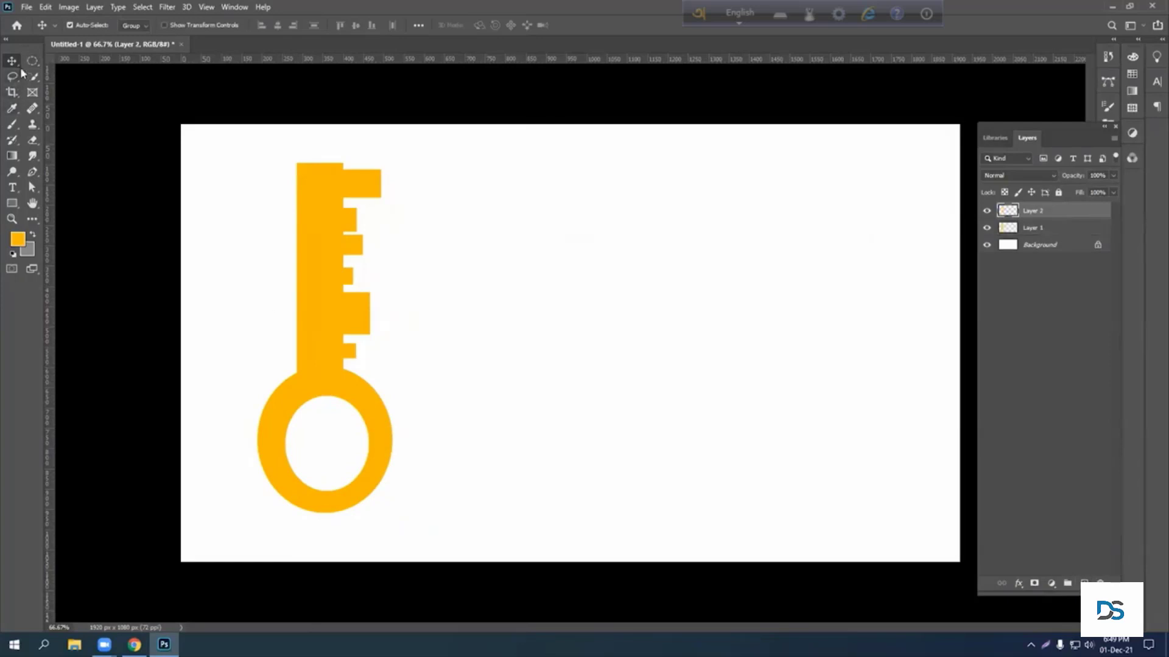
On Layer 2, subtract an overlapping circle from a large circular selection and fill the remaining crescent with the grey background color
click(32, 60)
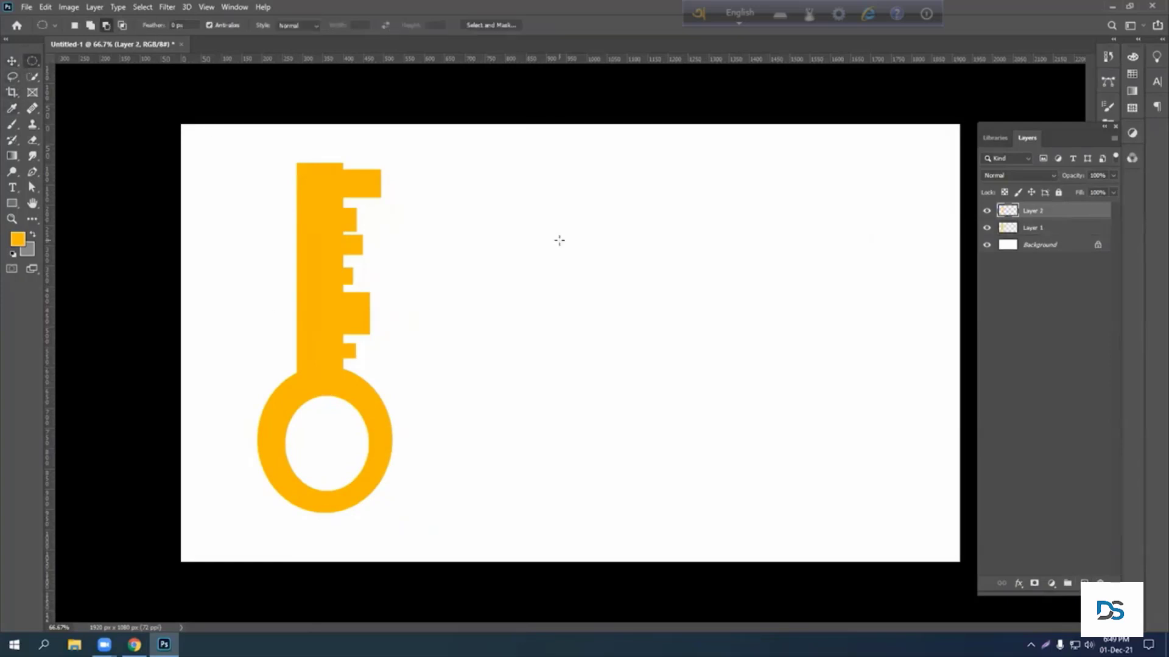
drag(521, 208, 795, 487)
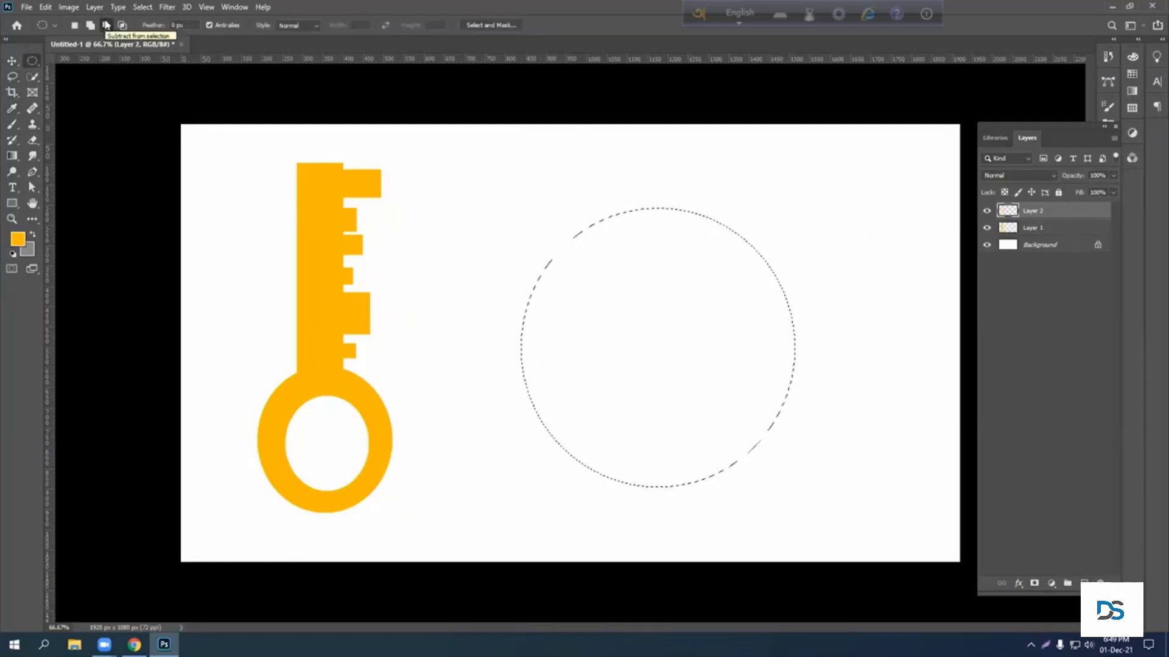
drag(544, 124, 845, 431)
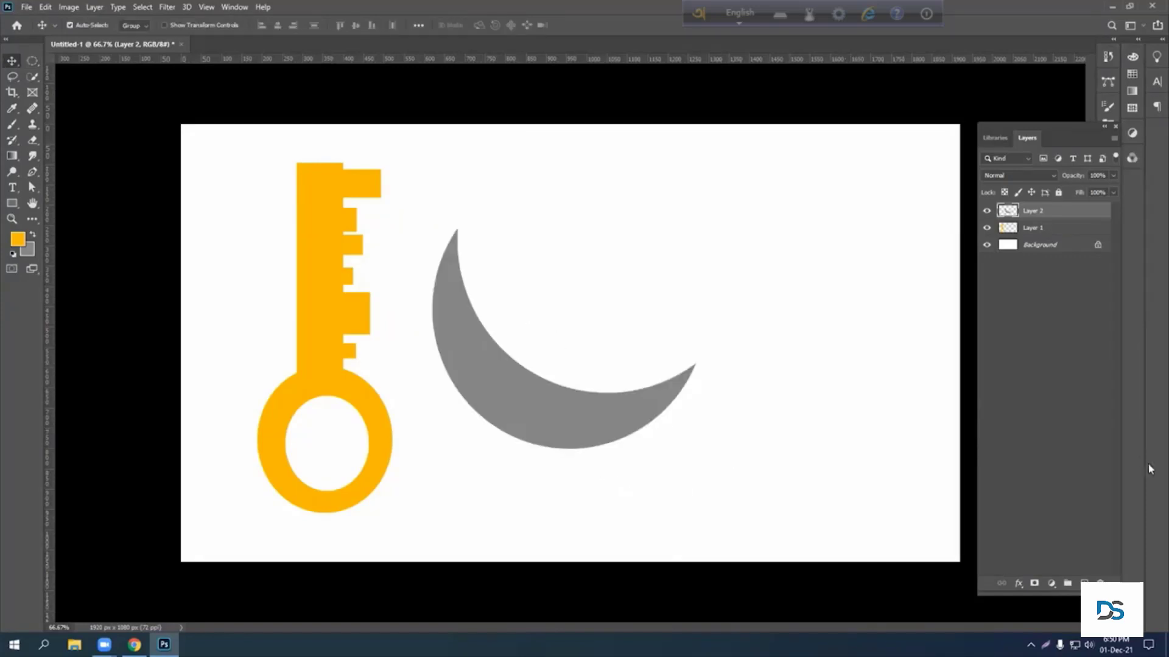
Add a new layer and try intersecting two overlapping circular selections above the crescent's right tip
key(ctrl+shift+alt+n)
click(33, 61)
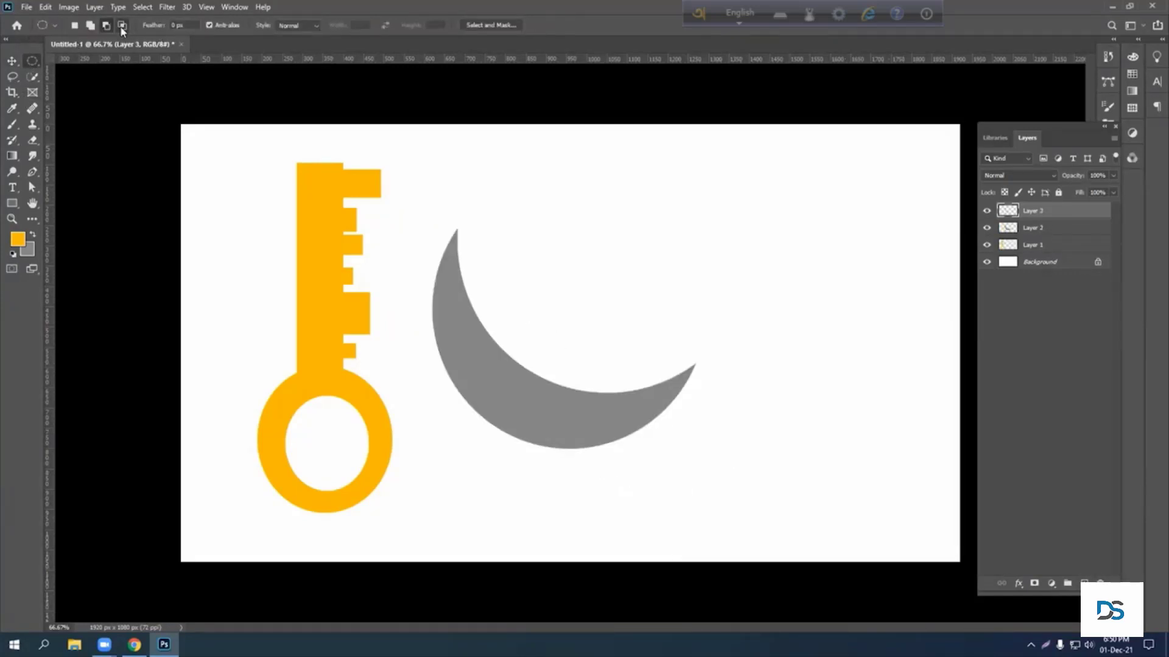
click(122, 26)
drag(672, 206, 903, 415)
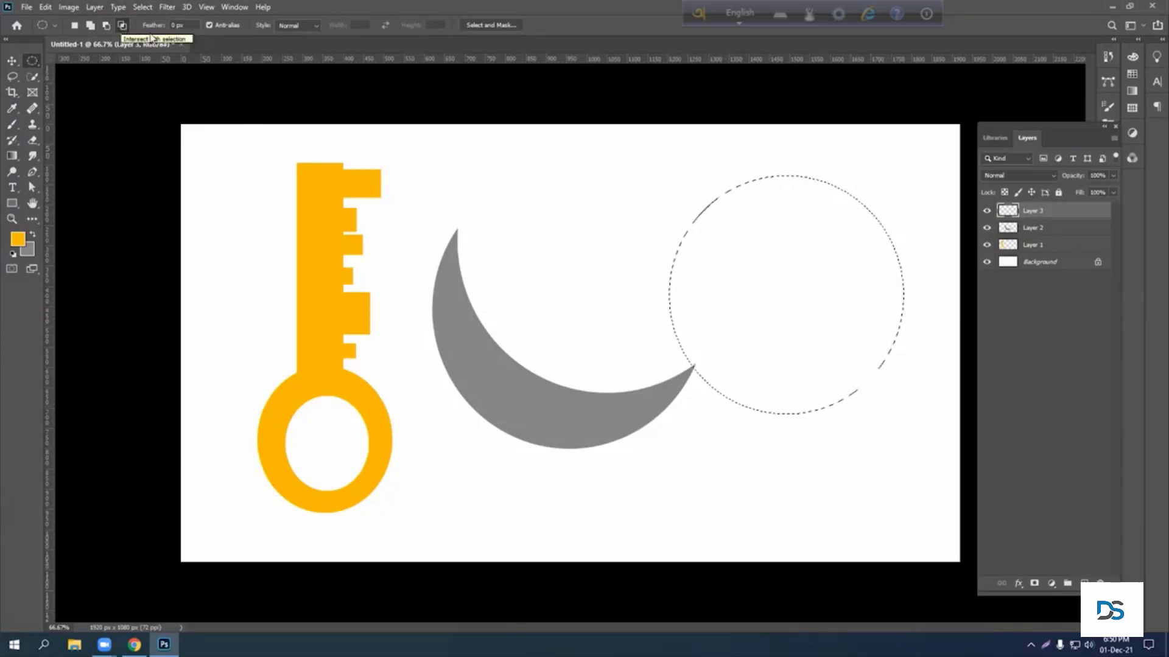
drag(705, 123, 890, 259)
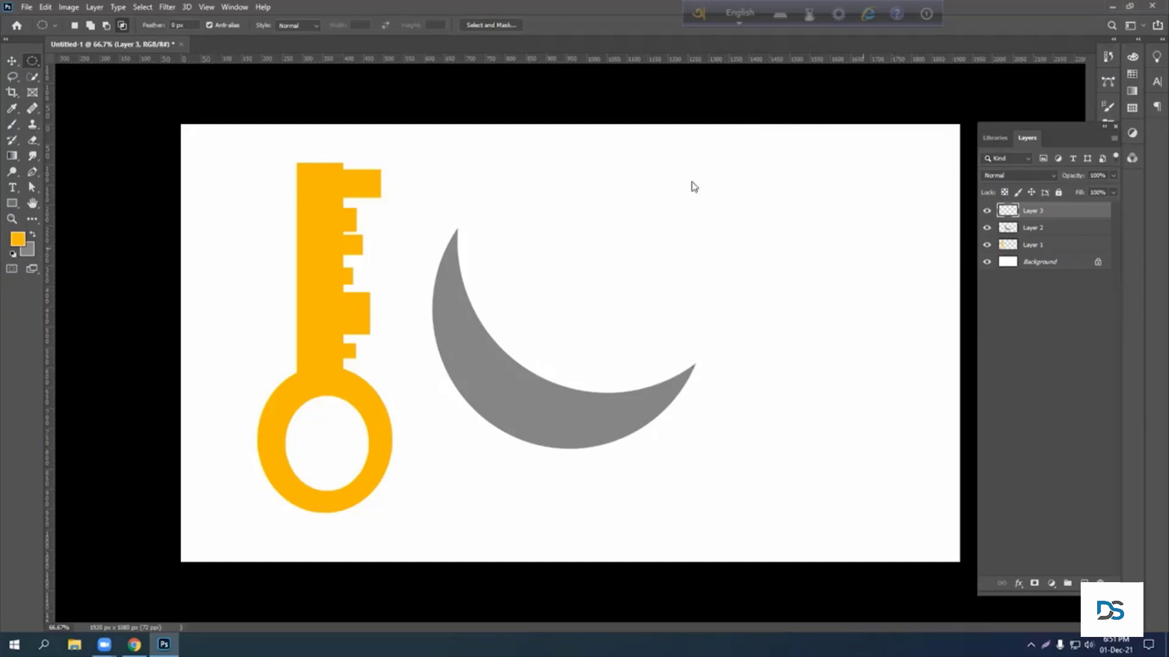
Select a circle right of the crescent and intersect it with another about 443 by 427 px, leaving a leaf-shaped selection
drag(681, 230, 839, 387)
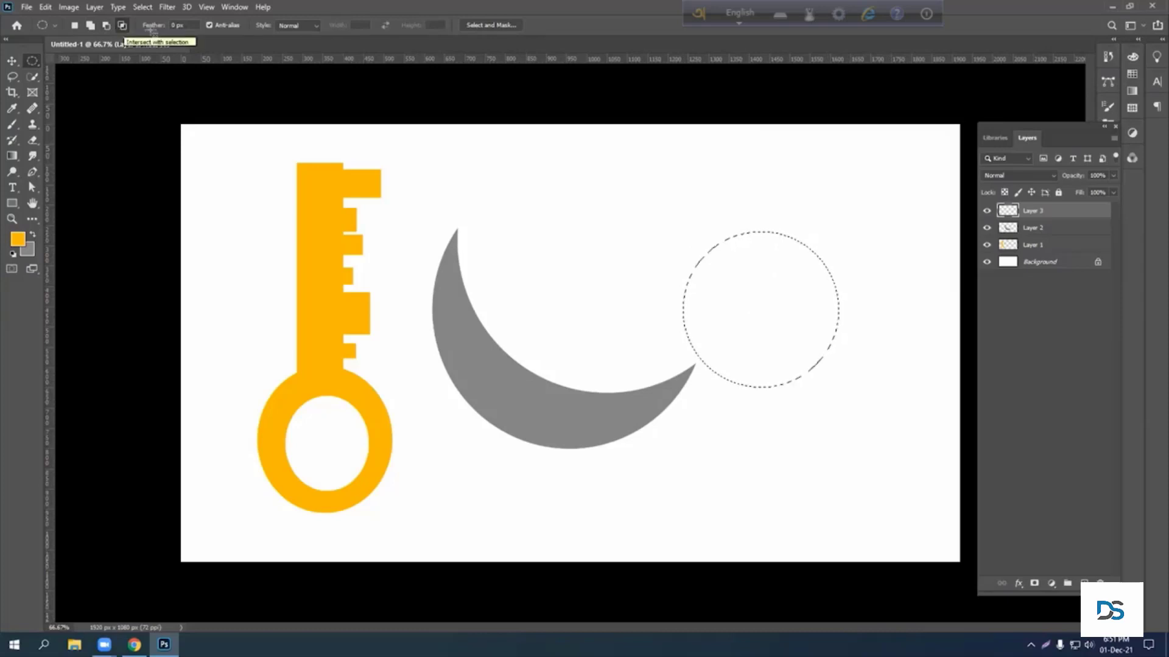
drag(704, 126, 884, 300)
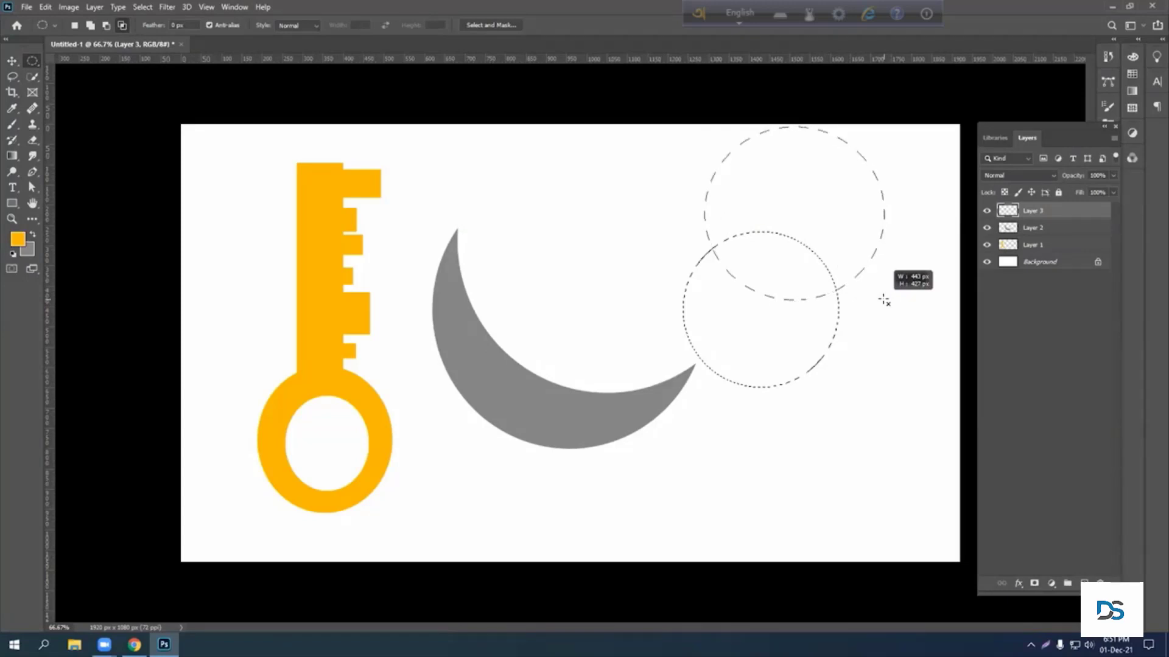
drag(883, 300, 884, 300)
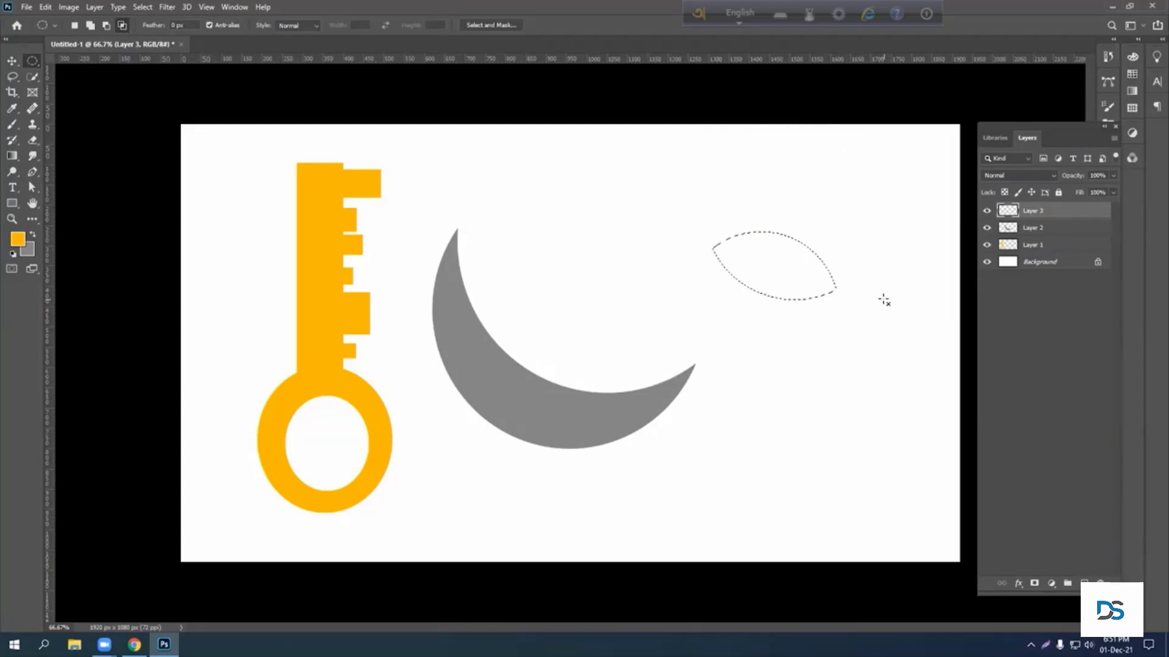
Fill the leaf selection with a bright green foreground color and deselect it
click(15, 246)
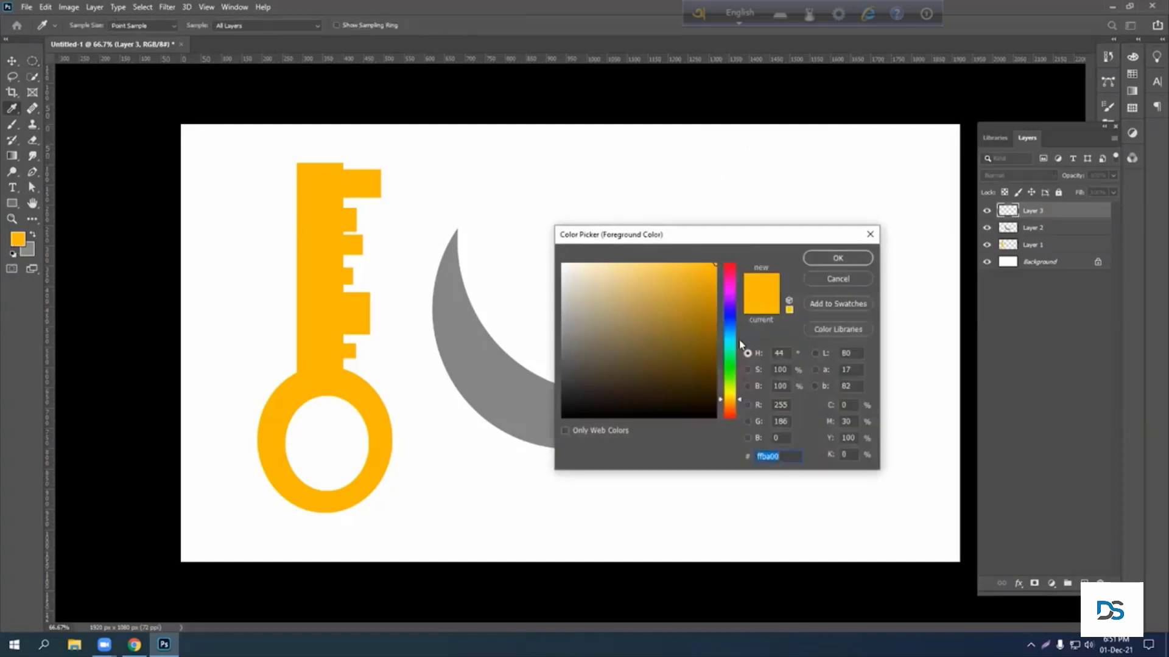
click(728, 378)
key(Return)
key(alt+BackSpace)
key(ctrl+d)
key(v)
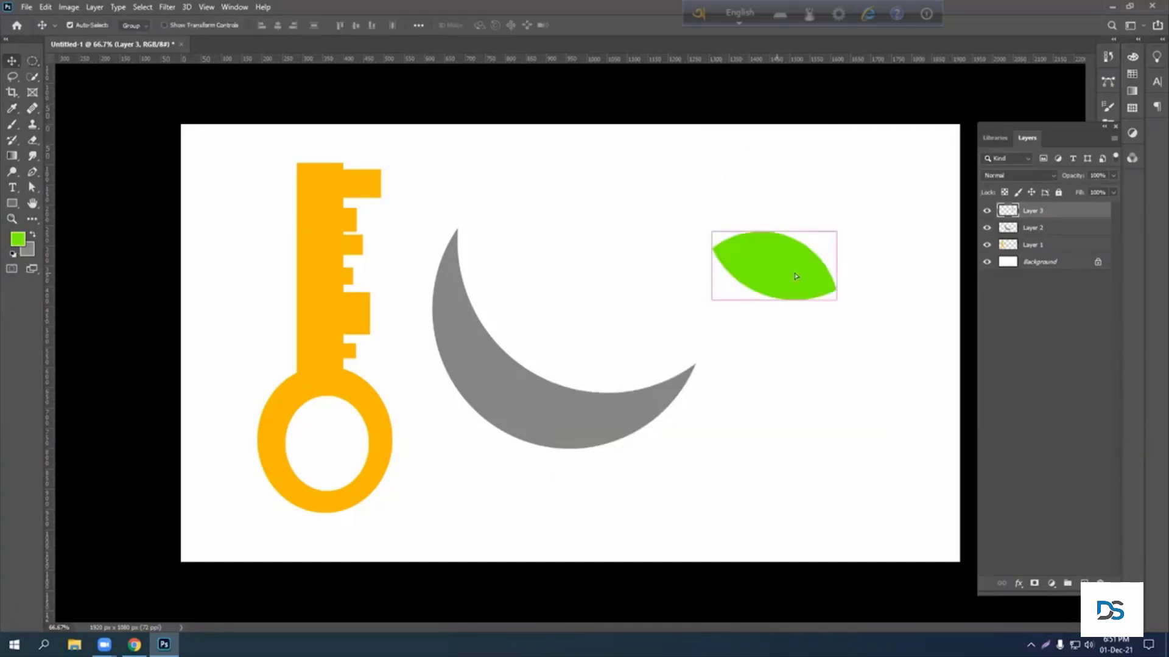
Duplicate the green leaf to its right, flip the copy horizontally, and space the two leaves apart
drag(833, 296, 948, 291)
key(ctrl+t)
right_click(919, 272)
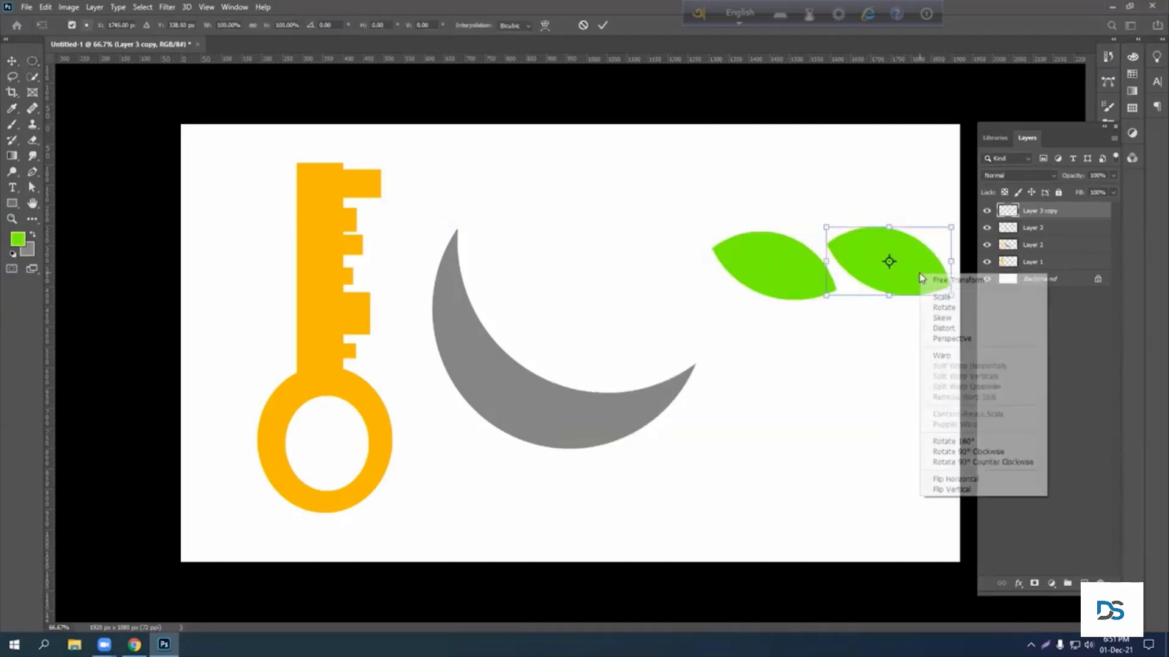
click(949, 479)
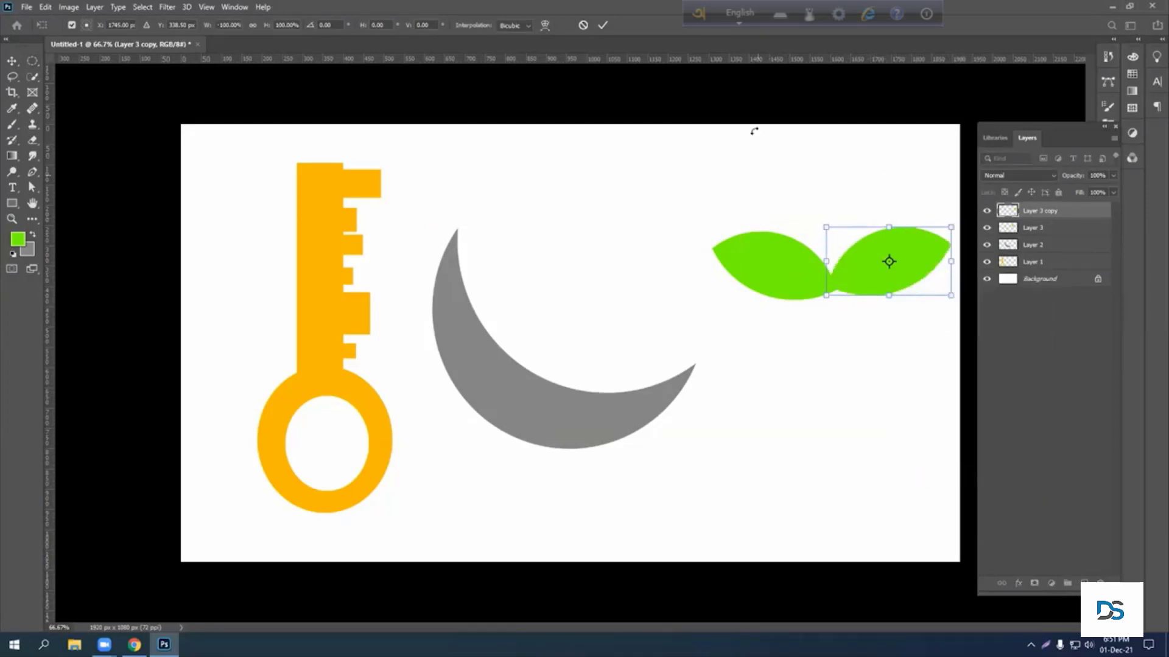
key(Return)
drag(761, 281, 712, 277)
Duplicate the right leaf and transform the copy into a small upright leaf centred between the two side leaves
drag(914, 271, 851, 206)
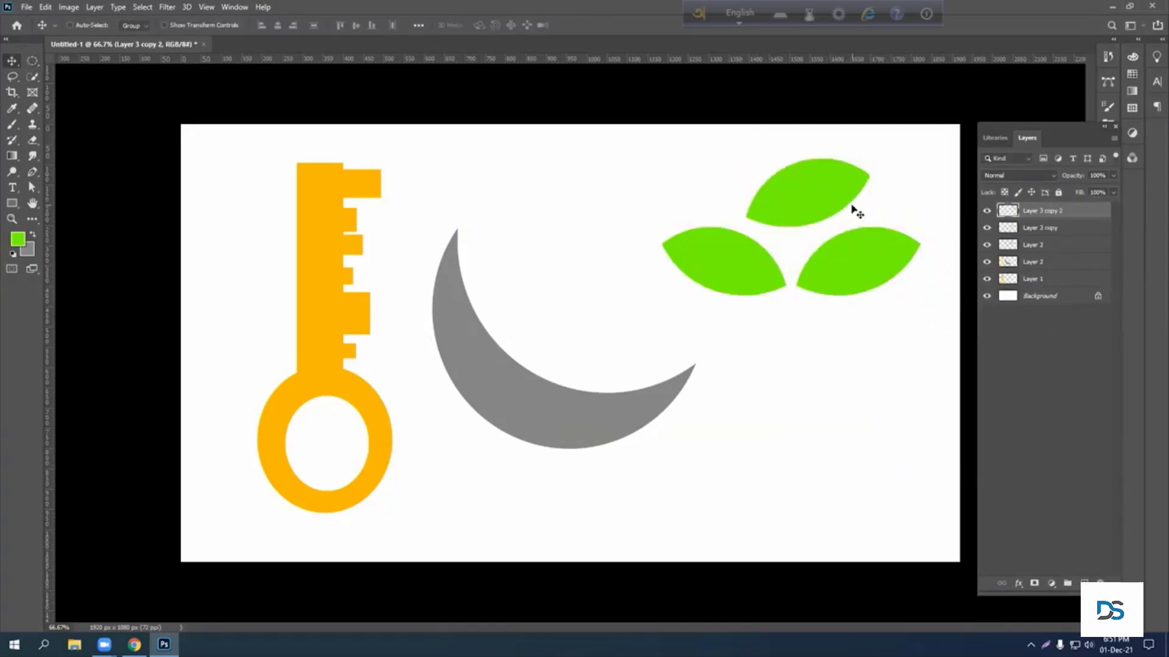
key(ctrl+t)
drag(868, 160, 852, 173)
drag(857, 216, 848, 177)
drag(815, 216, 799, 239)
drag(840, 193, 838, 188)
drag(799, 241, 794, 254)
key(Return)
On a new layer, select a long thin vertical ellipse below the leaves and fill it with dark green as the stem
click(1082, 584)
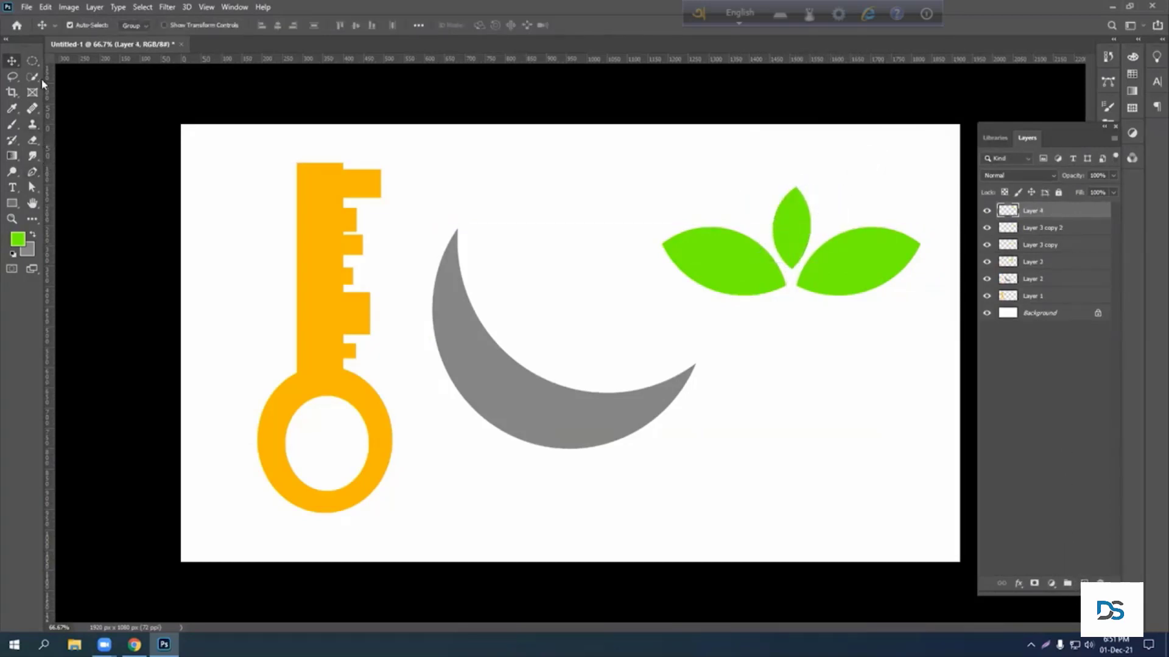
click(33, 61)
drag(785, 261, 797, 452)
click(18, 238)
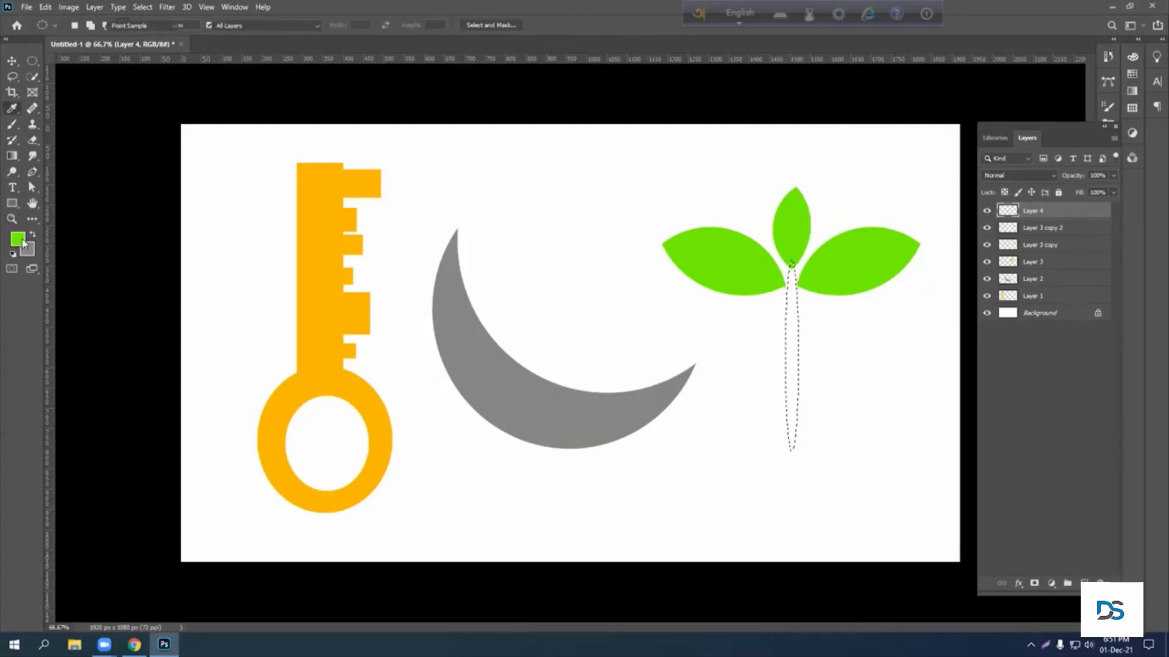
click(715, 341)
click(838, 258)
key(alt+BackSpace)
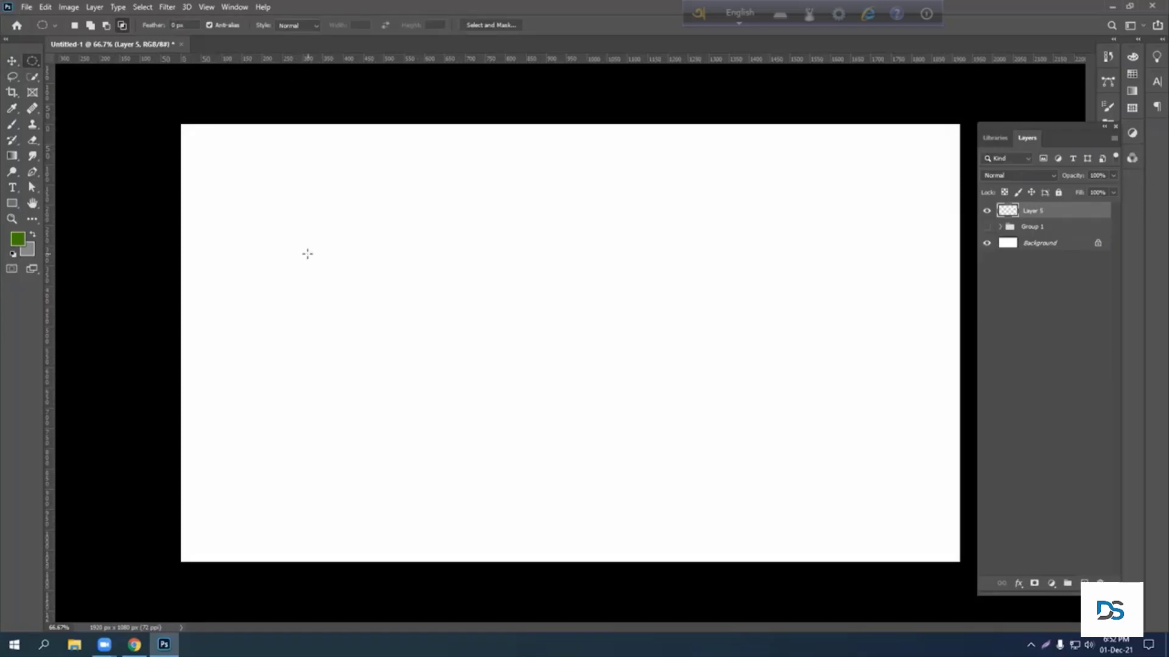
Select a roughly circular area on the canvas's left half, fill it with bright red and deselect it
drag(303, 243, 473, 425)
click(17, 239)
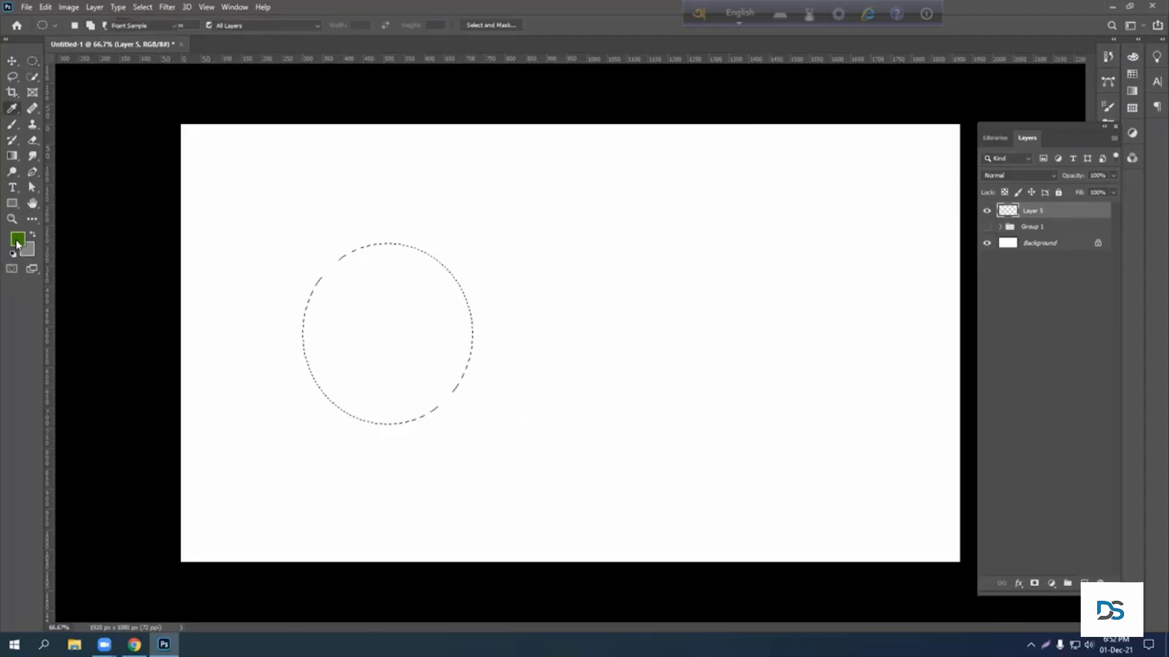
click(729, 267)
click(715, 265)
click(823, 256)
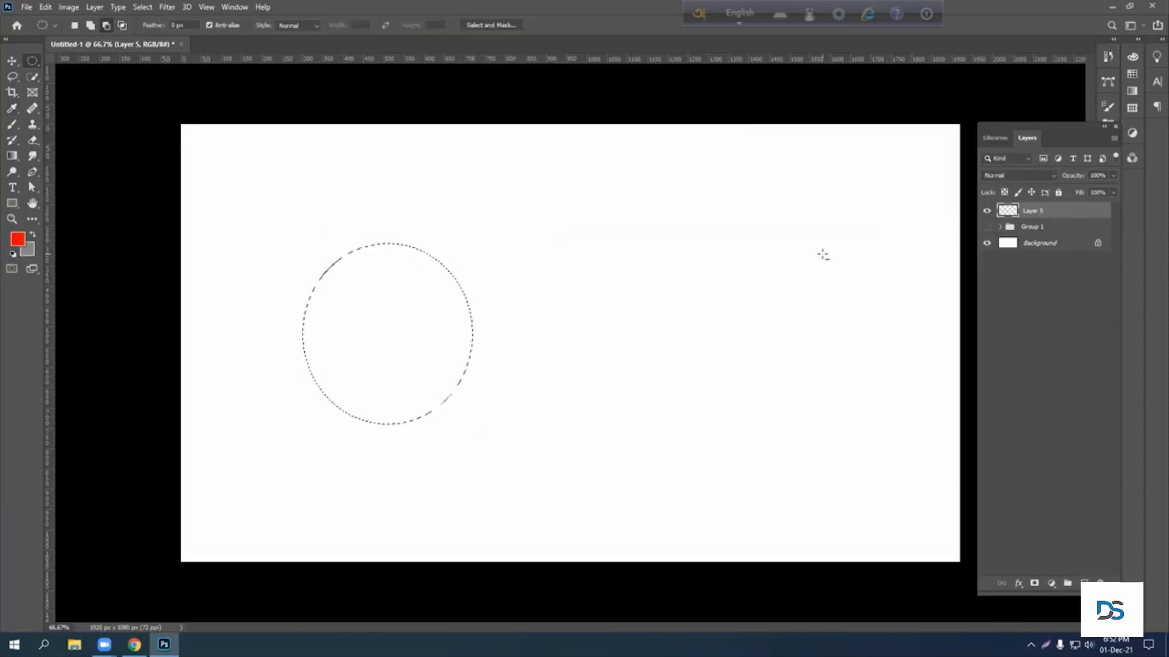
key(alt+Delete)
key(ctrl+d)
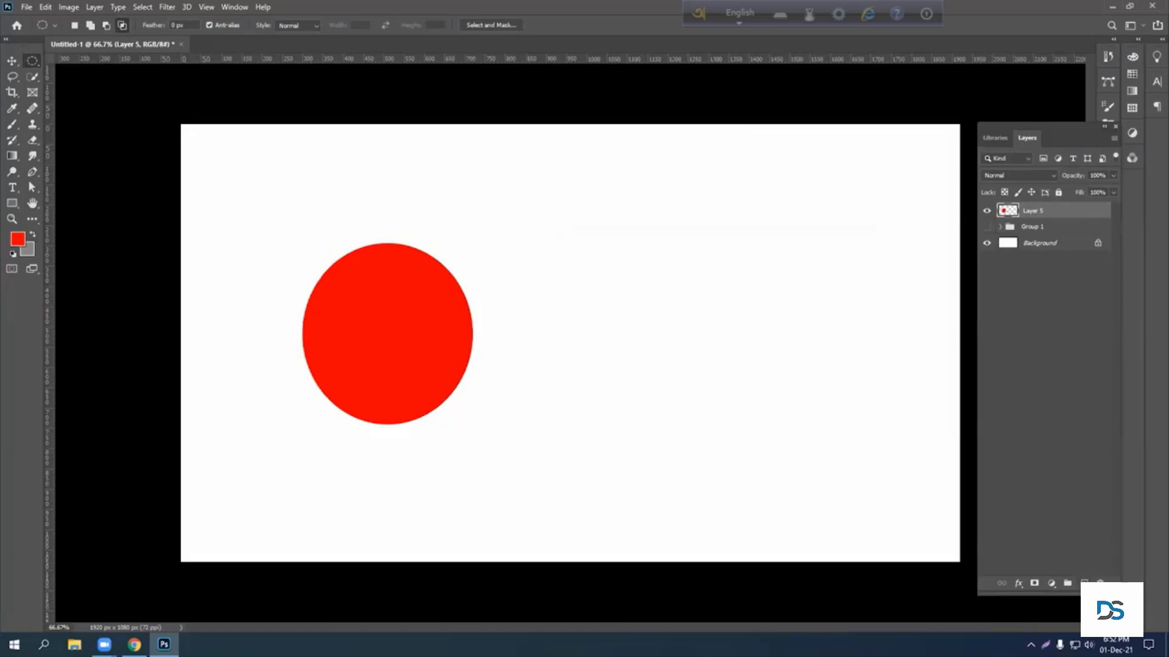
On a new layer, select a circle beside the red one with a 50 px feather, fill it red and deselect it
click(1084, 584)
drag(192, 25, 167, 25)
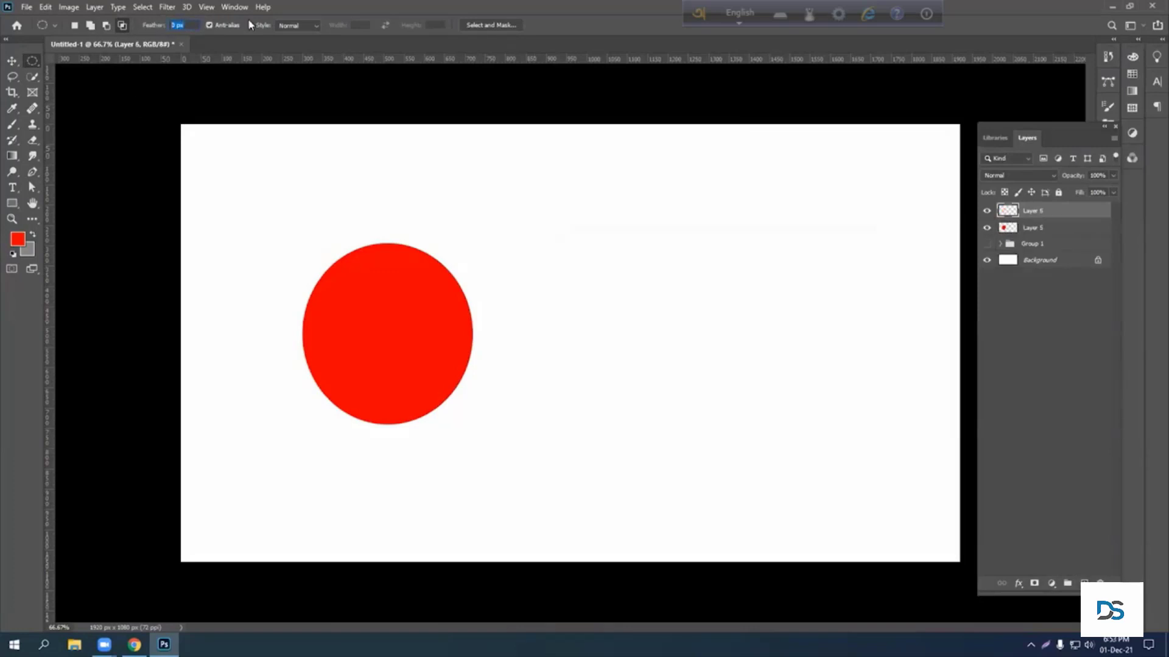
drag(543, 253, 725, 427)
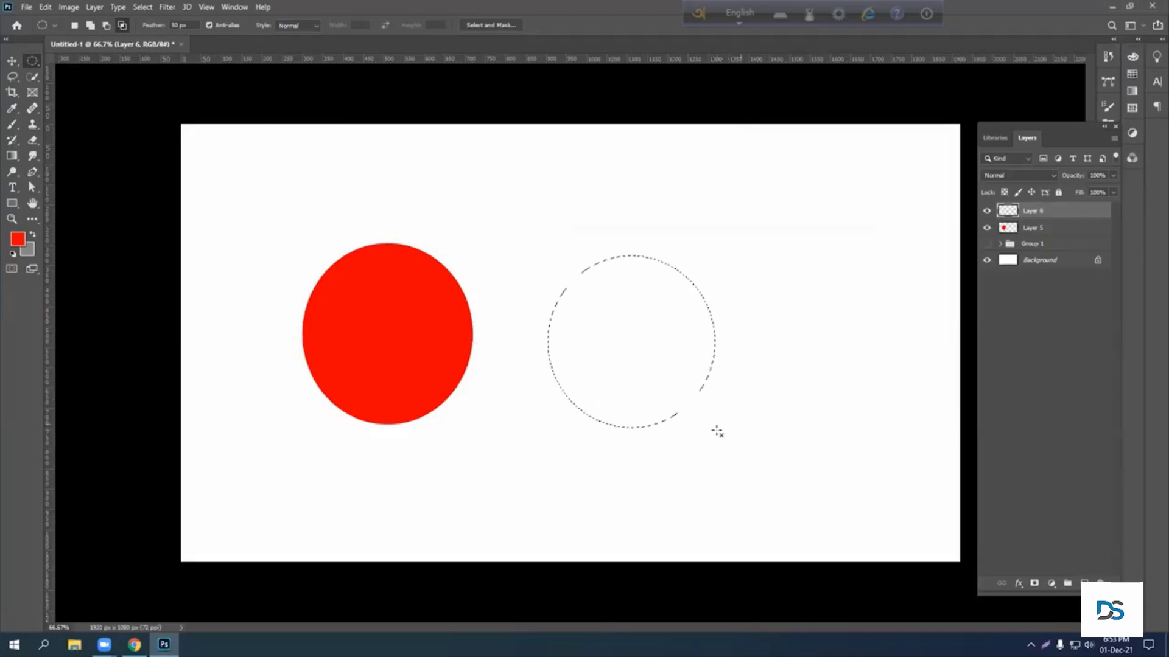
key(alt+BackSpace)
key(ctrl+d)
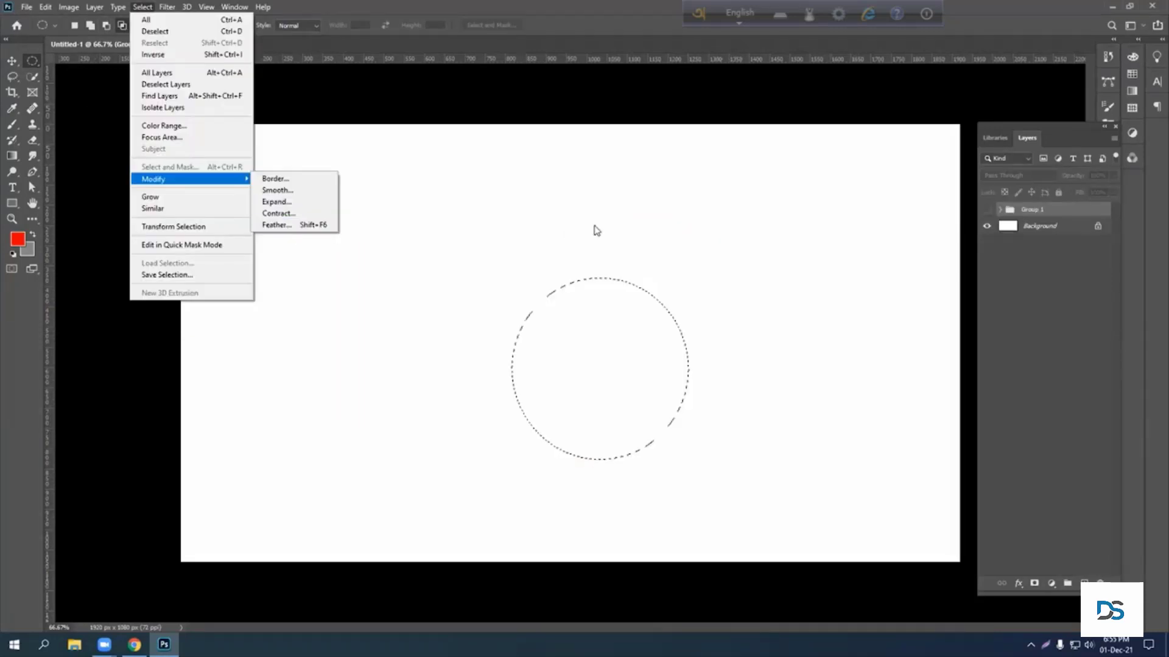
Clear the circular selection and open Quick.jpg from the Desktop folder as its own document
click(596, 235)
click(595, 241)
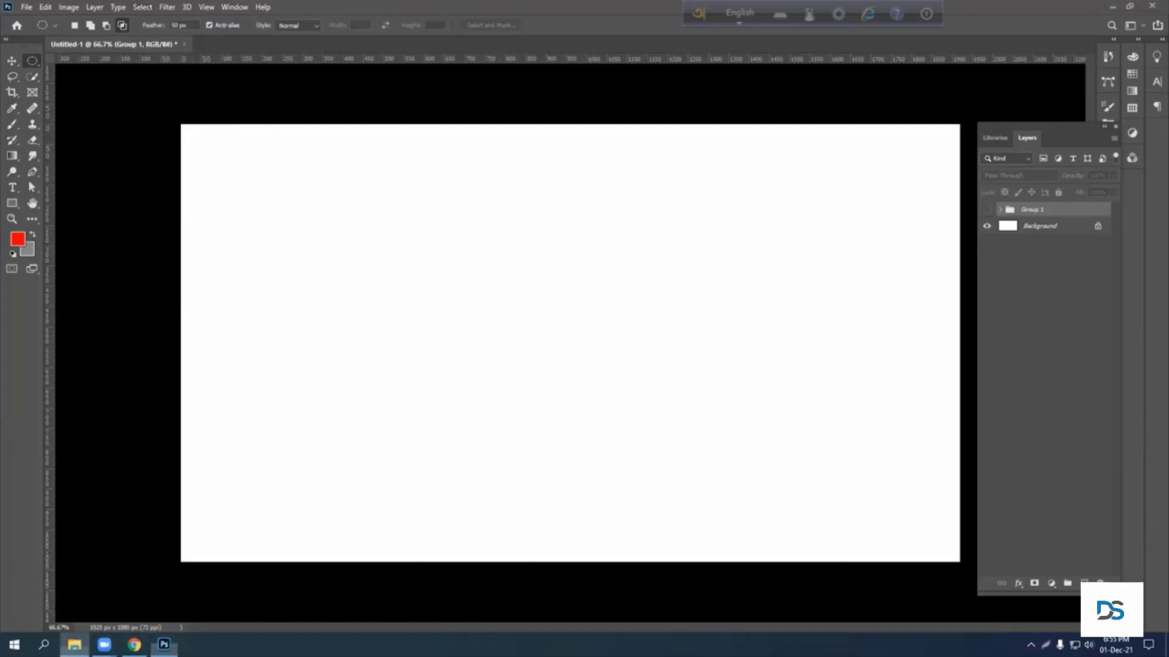
click(74, 645)
click(248, 159)
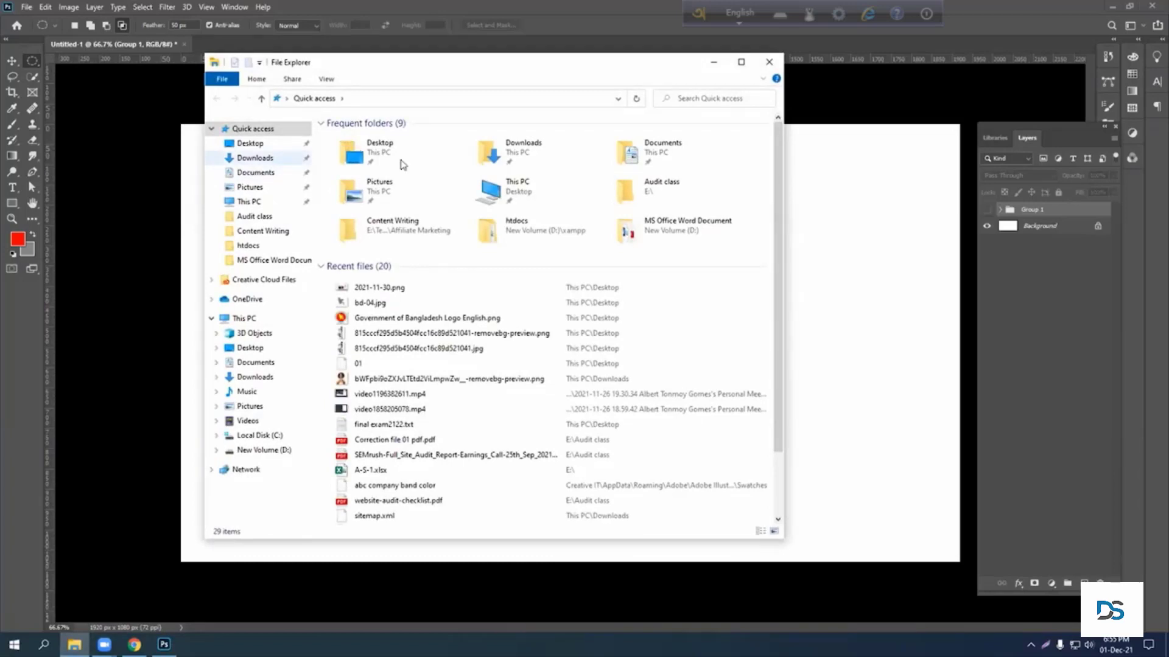
double_click(392, 159)
drag(488, 164, 995, 436)
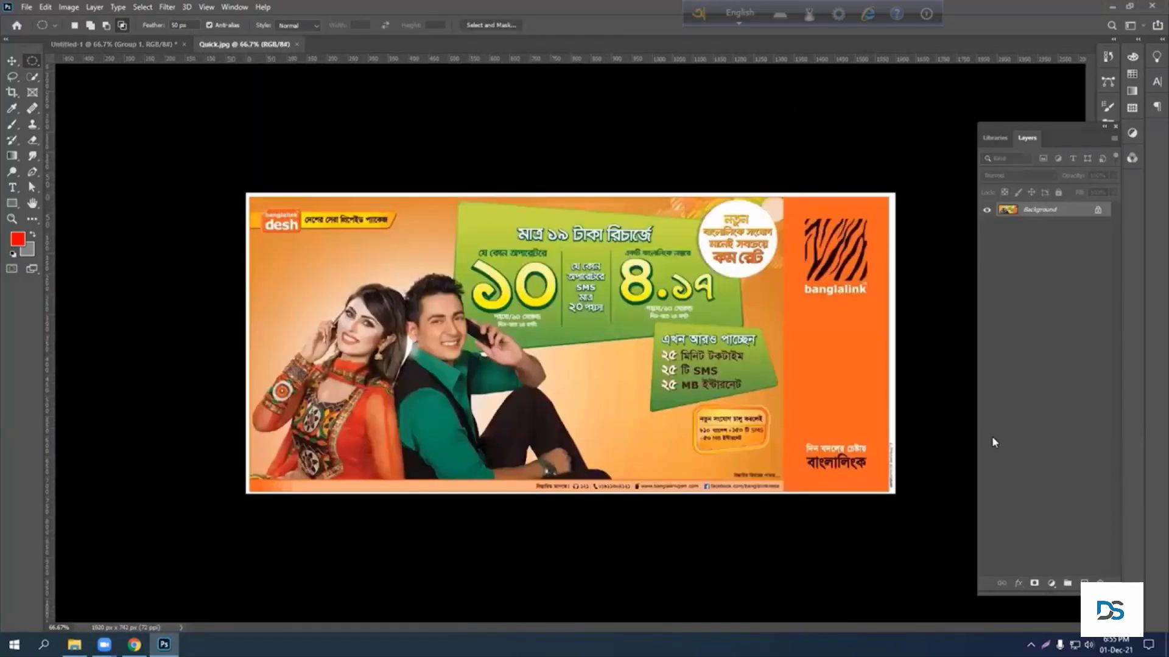
Copy a circular area around the couple's faces with a 0 px feather and paste it into Untitled-1
right_click(37, 64)
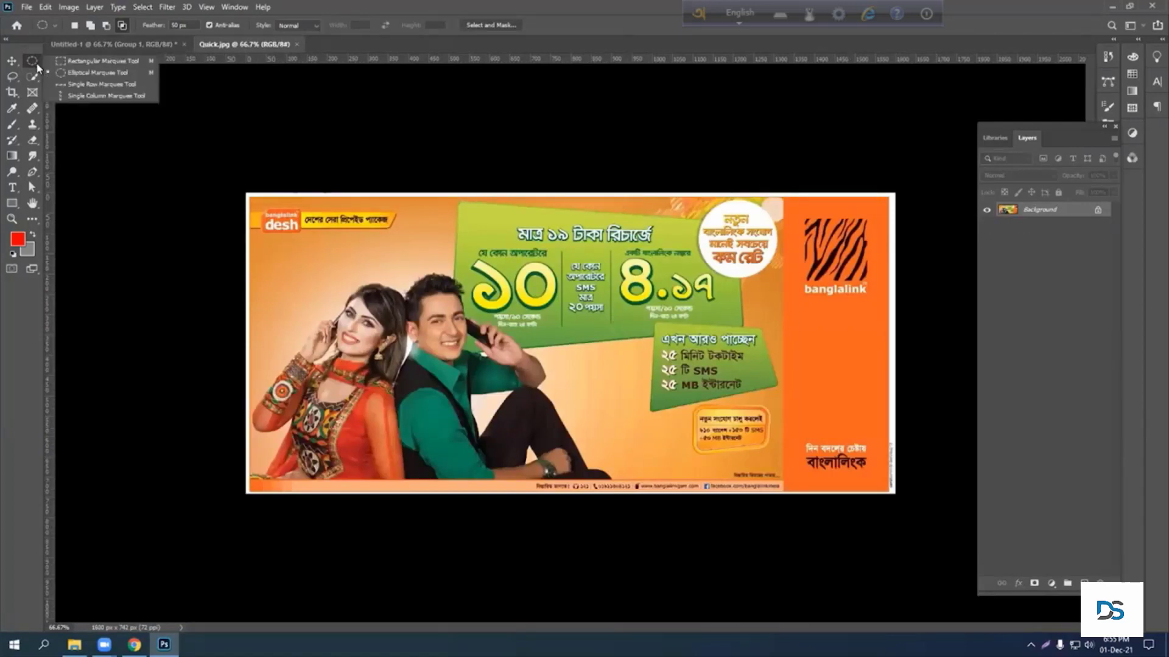
click(83, 74)
drag(187, 27, 158, 27)
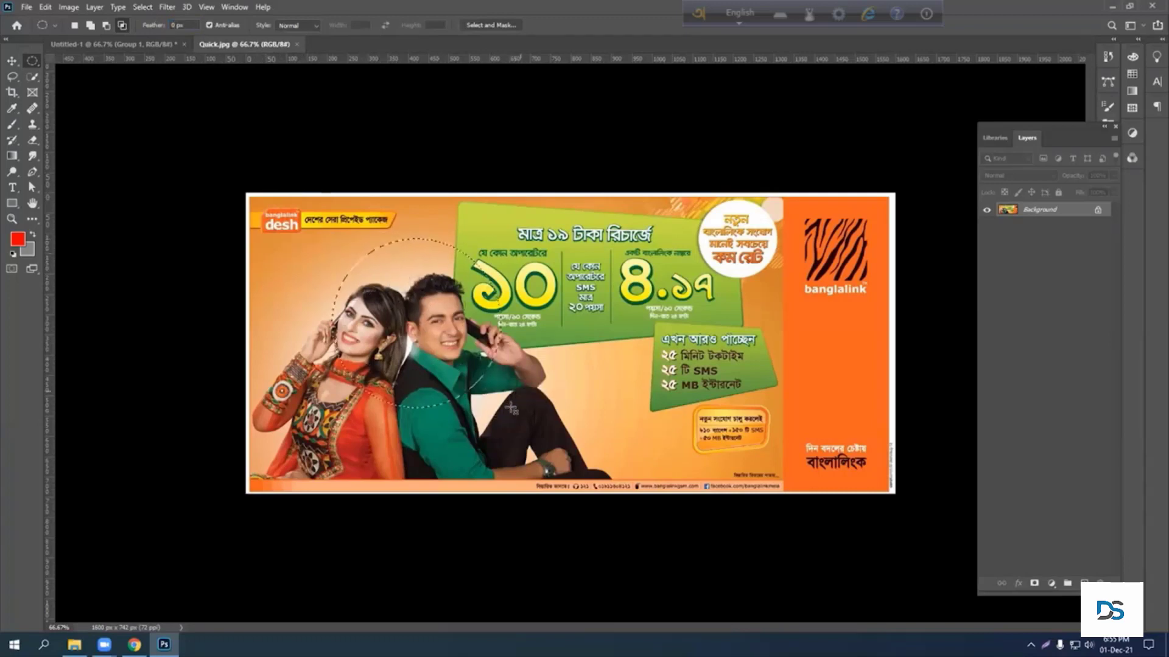
drag(298, 238, 486, 425)
key(ctrl+c)
click(137, 44)
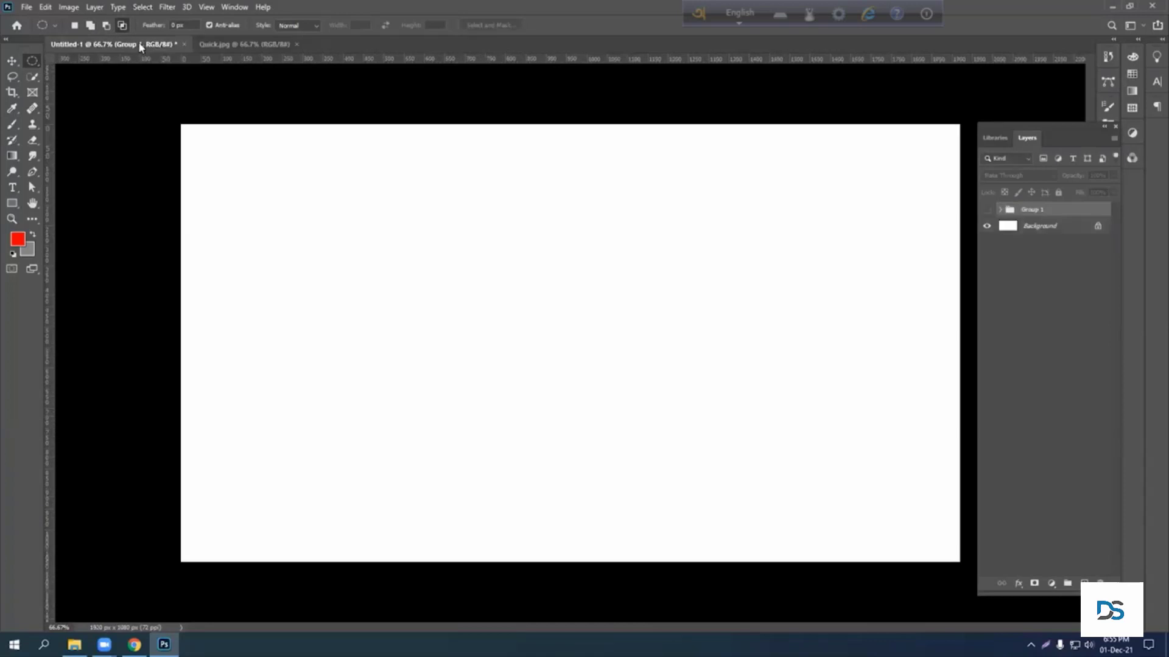
key(ctrl+v)
Copy a circular area around the couple in Quick.jpg with a 40 px feather and paste it into Untitled-1
click(227, 41)
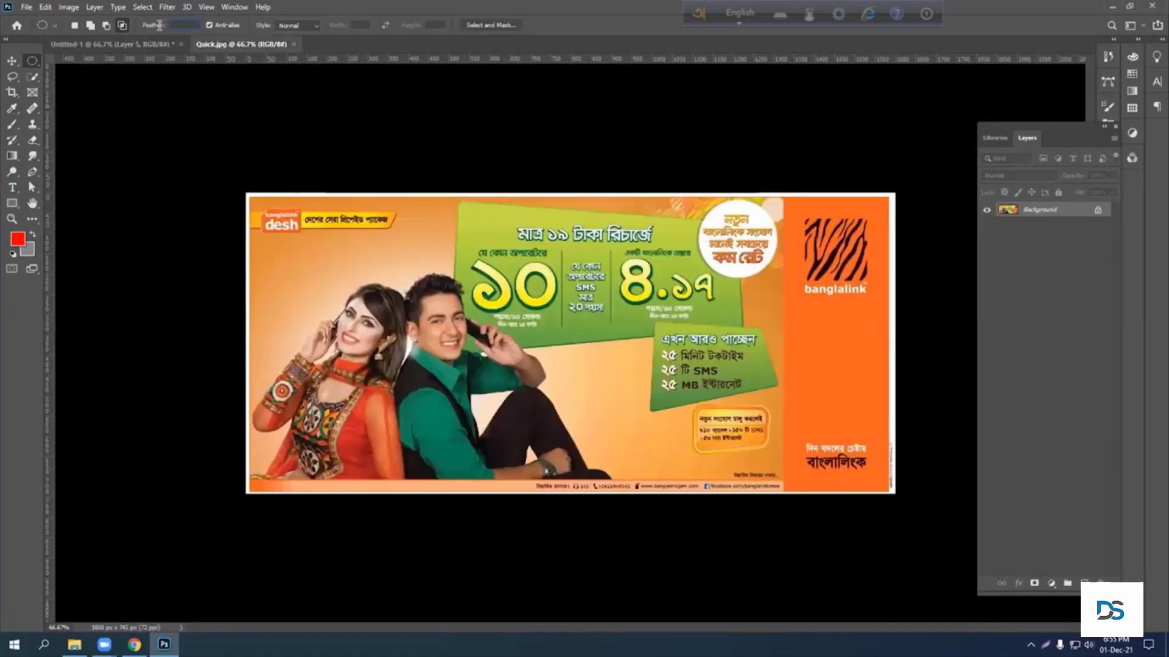
click(157, 27)
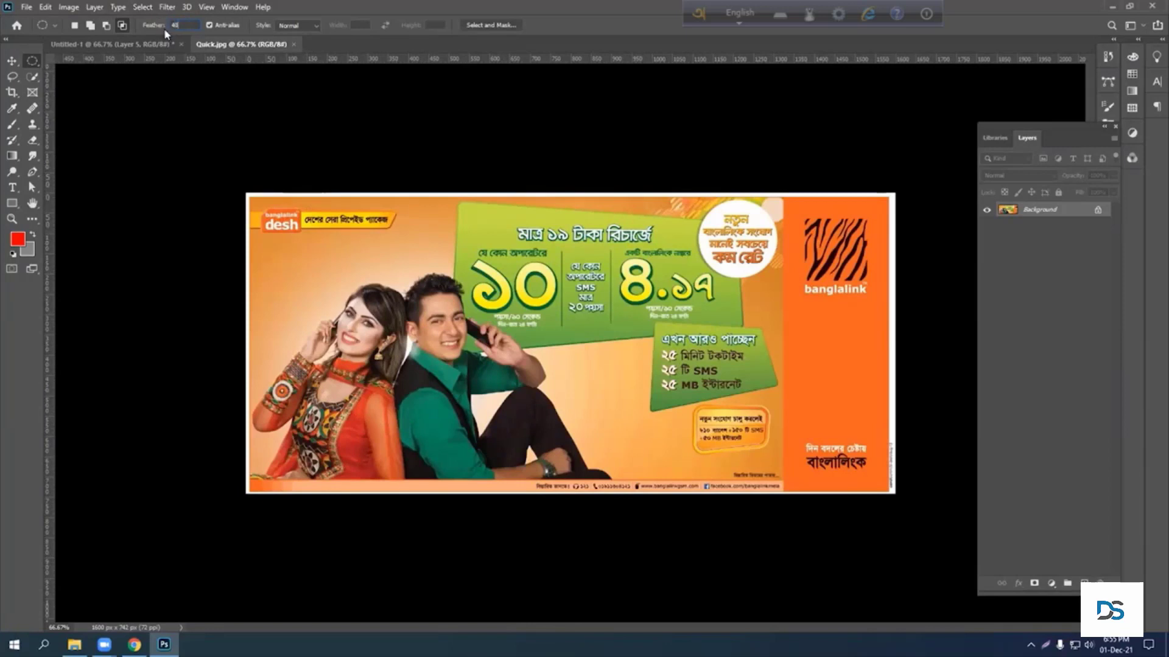
key(Return)
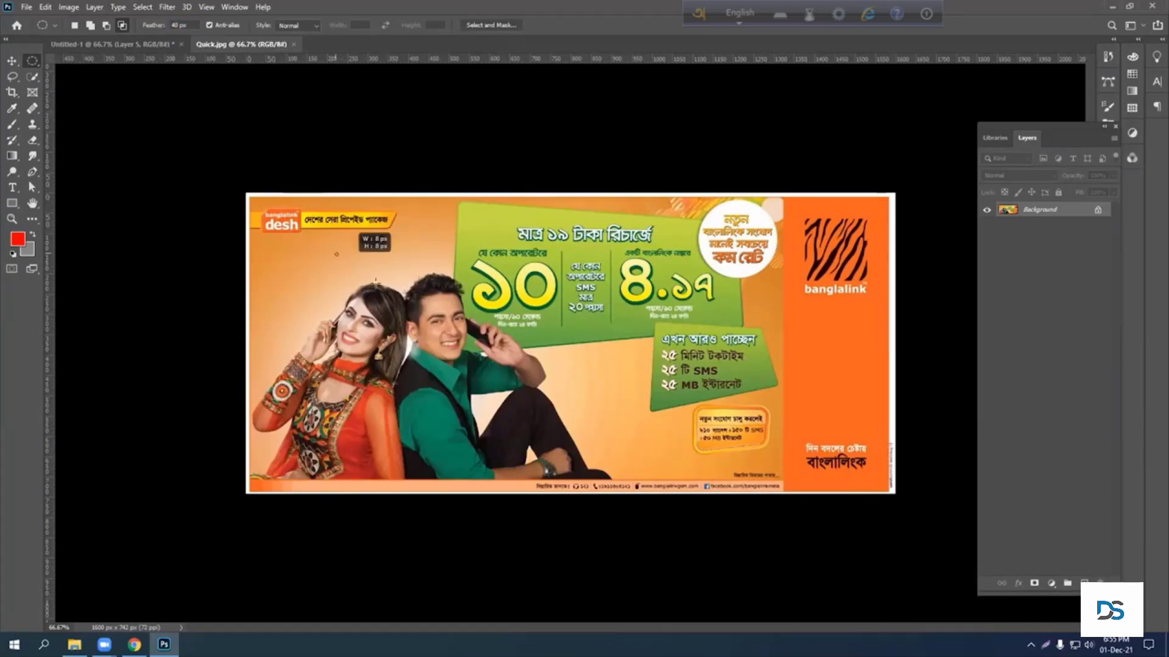
drag(315, 248, 551, 434)
key(ctrl+c)
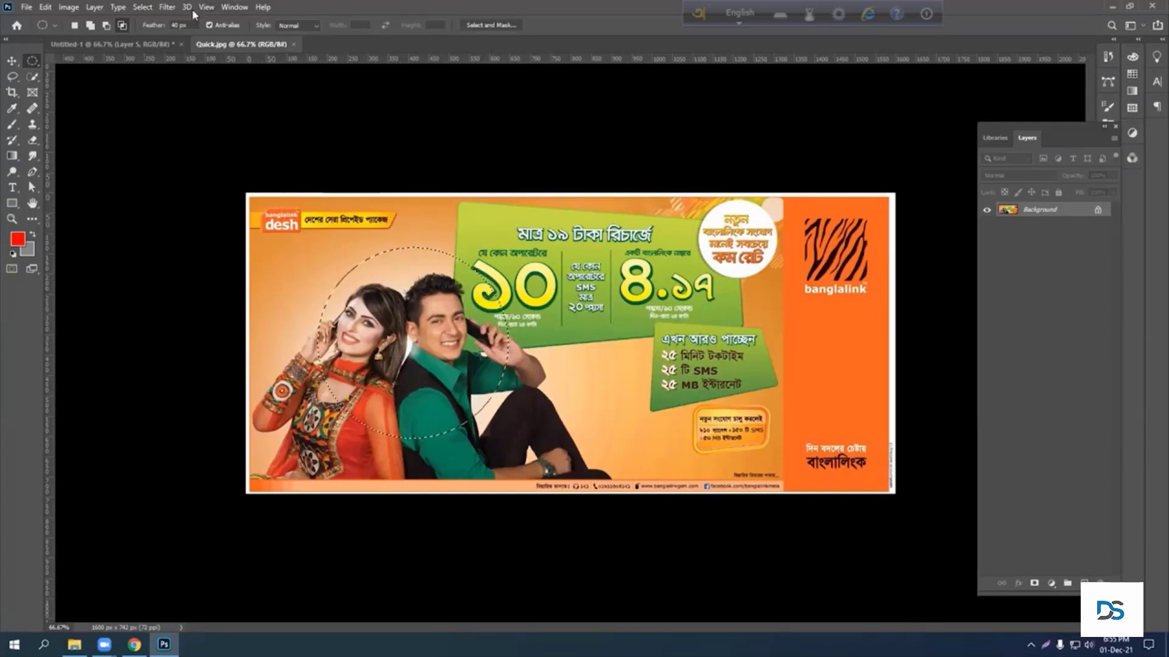
click(151, 46)
key(ctrl+v)
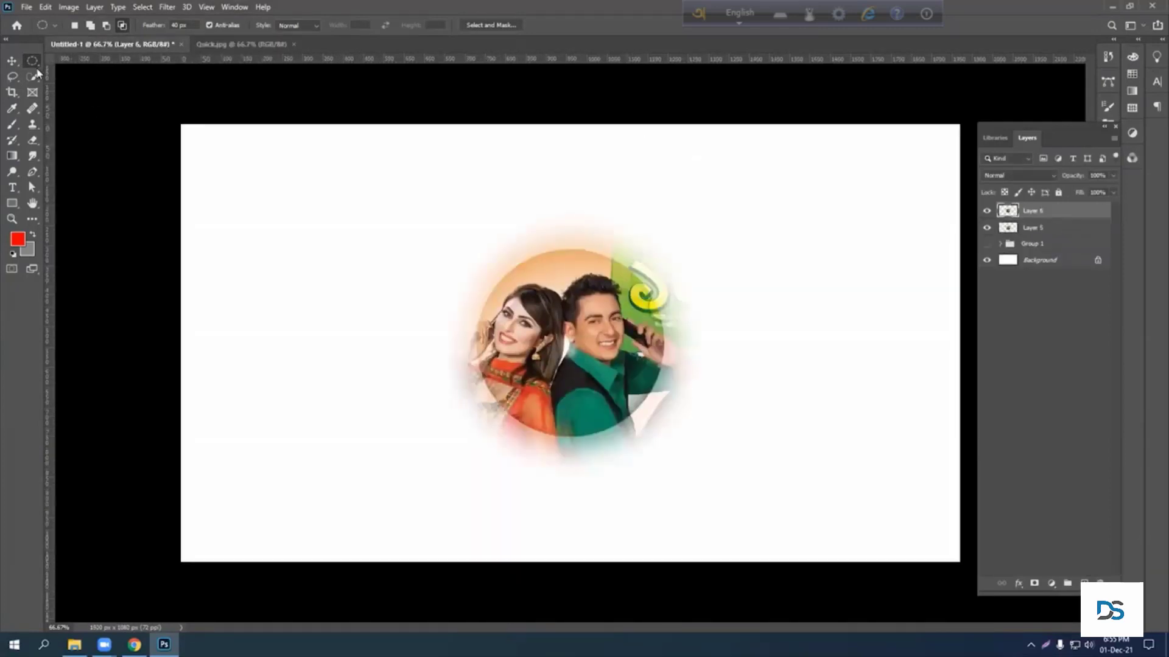
Move the feathered photo cutout to the right and the hard-edged cutout to the left so they sit apart
click(12, 61)
drag(622, 376, 826, 393)
drag(572, 359, 420, 376)
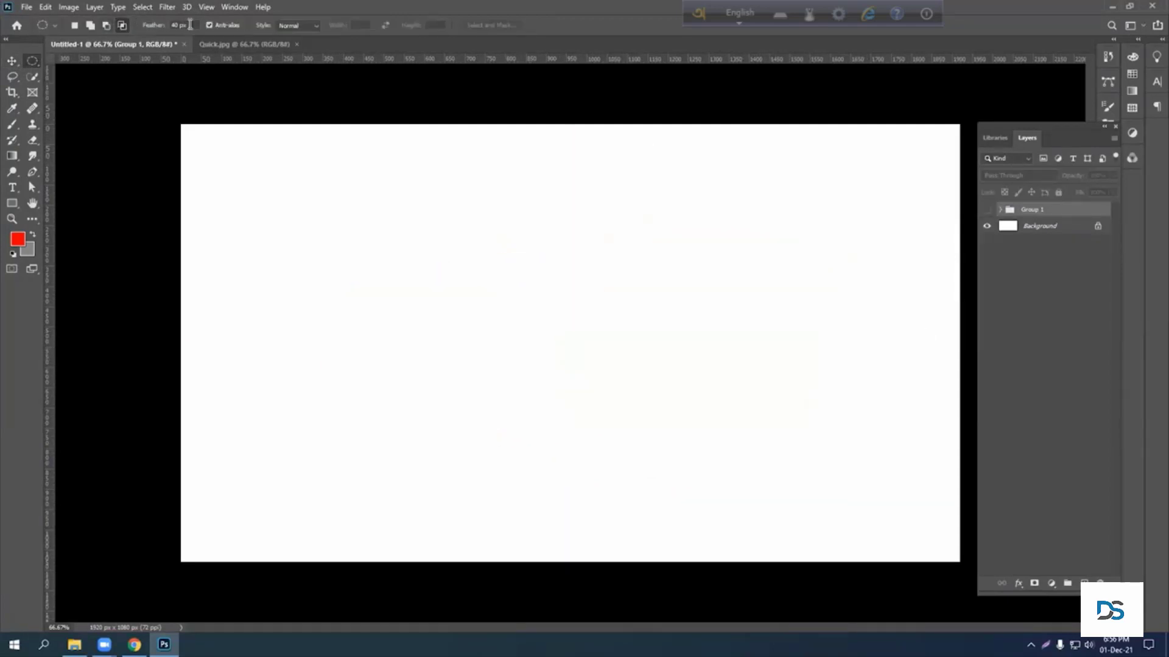
On a new layer, select a circle with 0 px feather and anti-aliasing off, fill it red and deselect it
click(151, 26)
click(208, 25)
click(1076, 582)
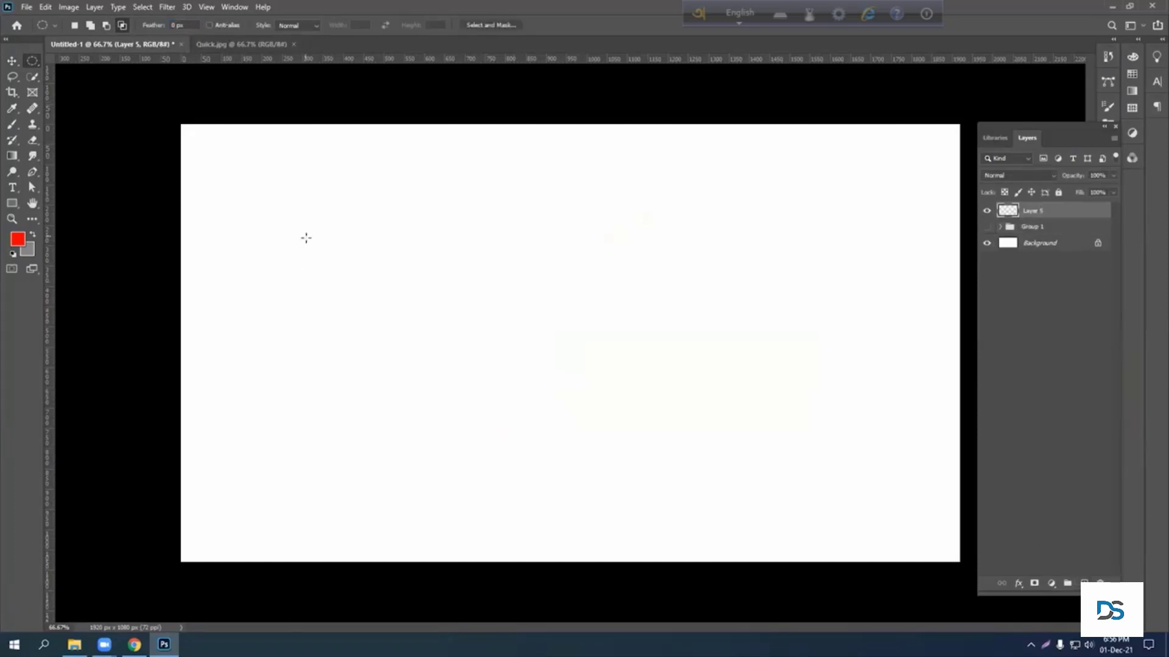
drag(306, 238, 414, 340)
click(469, 352)
drag(287, 262, 483, 456)
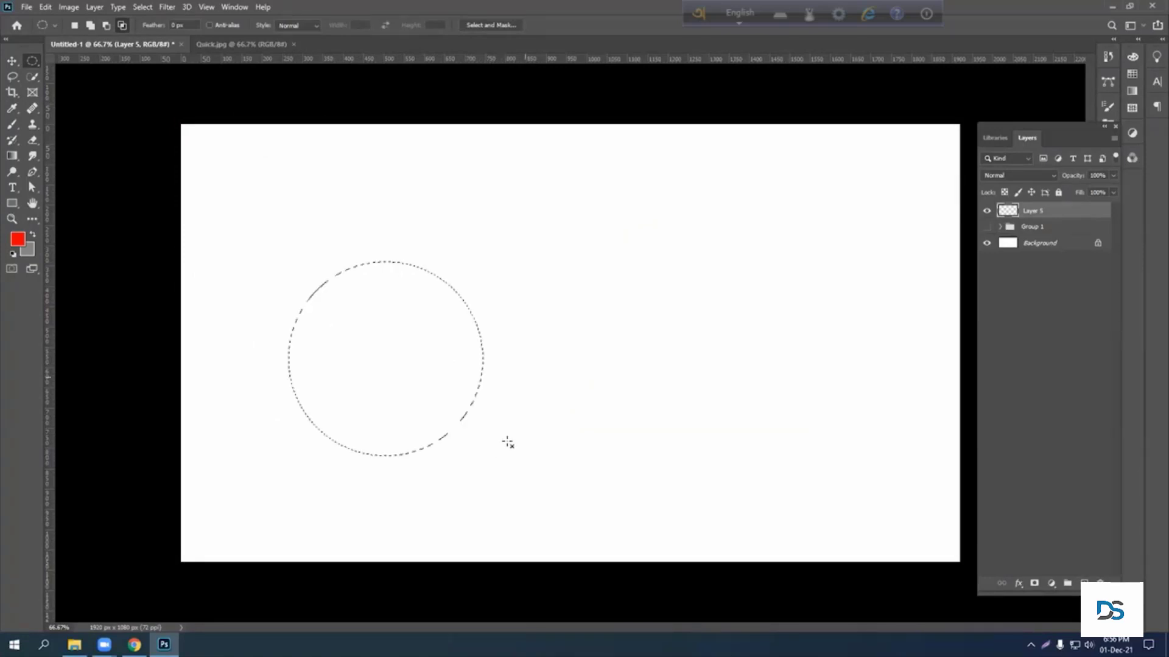
key(alt+BackSpace)
key(ctrl+d)
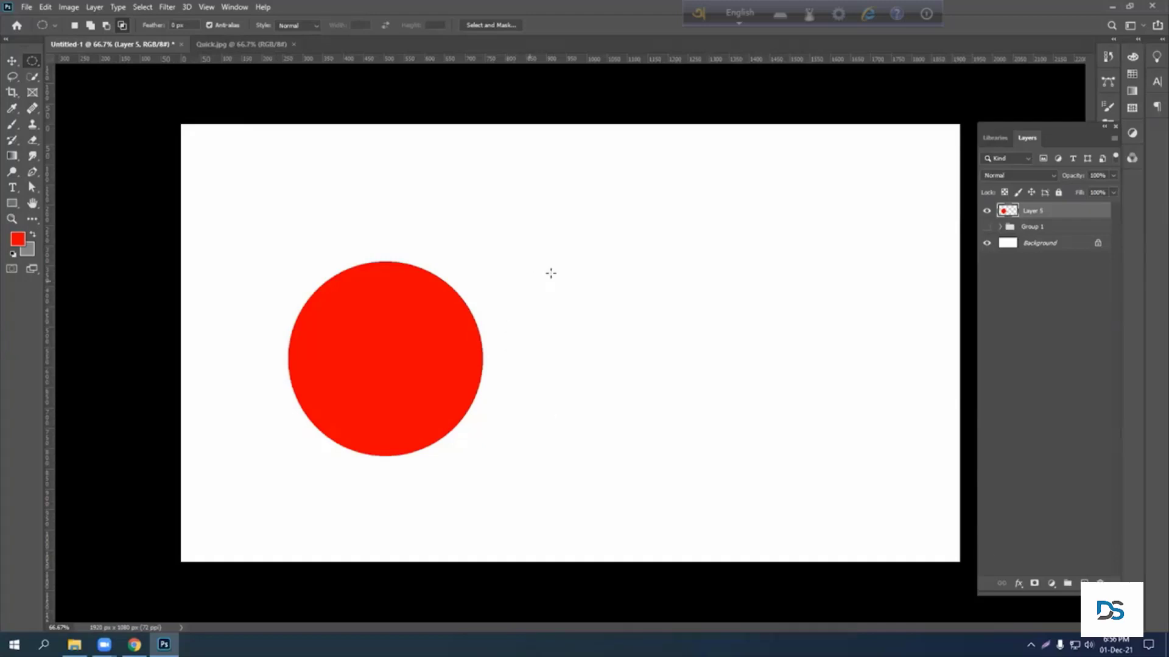
Add a second, anti-aliased red circle of similar size beside the first and move the layer up and right
drag(551, 272, 745, 463)
key(alt+BackSpace)
key(ctrl+d)
key(v)
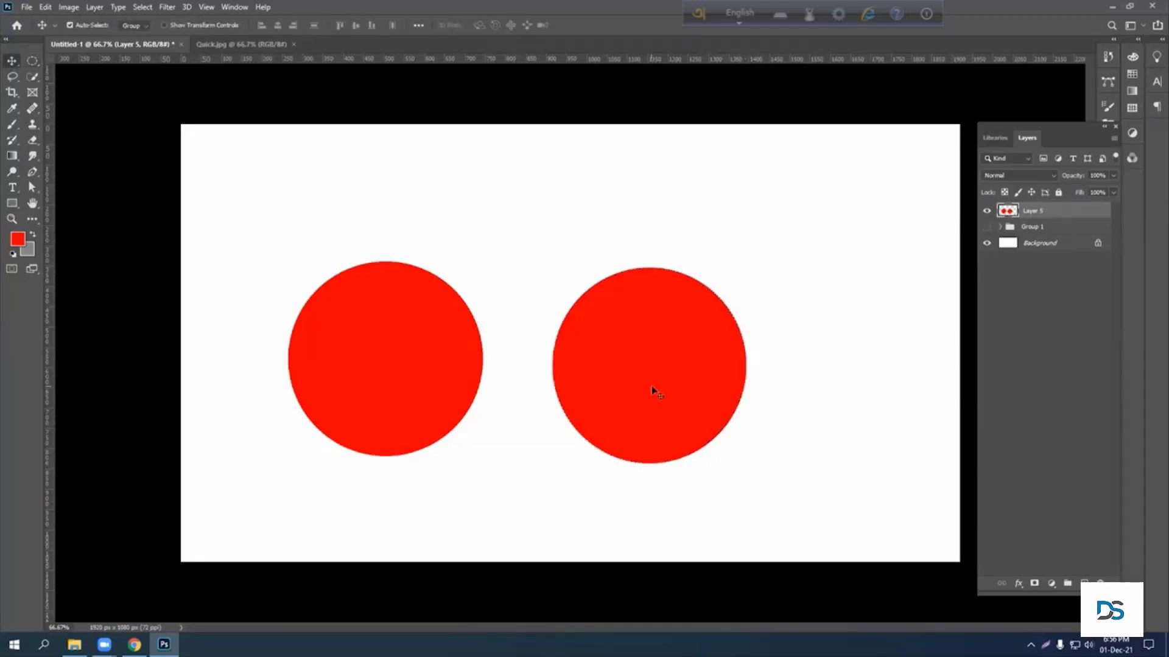
drag(652, 388, 730, 363)
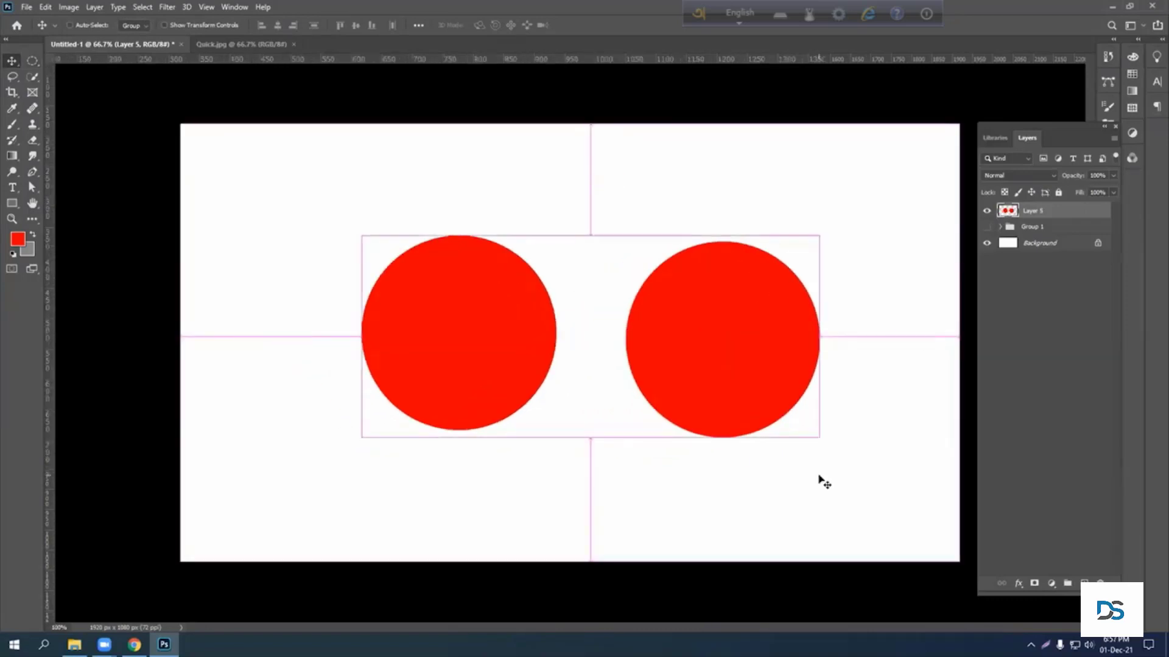
Examine the edges of the two red circles up close to compare them with and without anti-aliasing
key(ctrl+plus)
key(ctrl+plus)
key(ctrl+plus)
key(ctrl+plus)
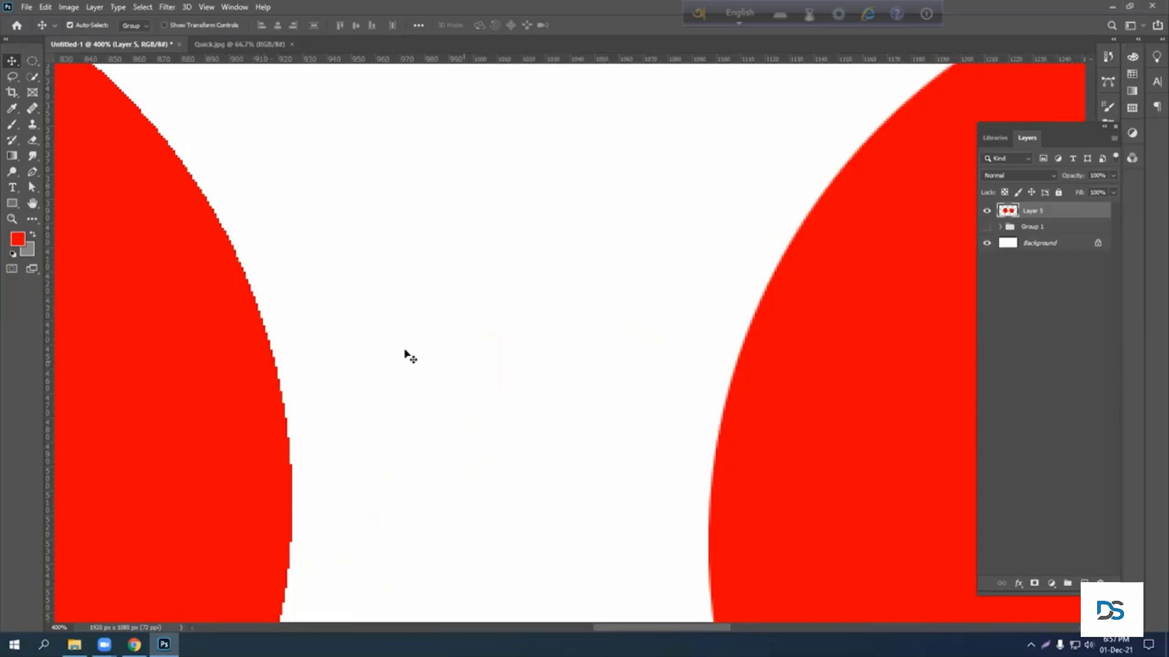
drag(848, 327, 593, 328)
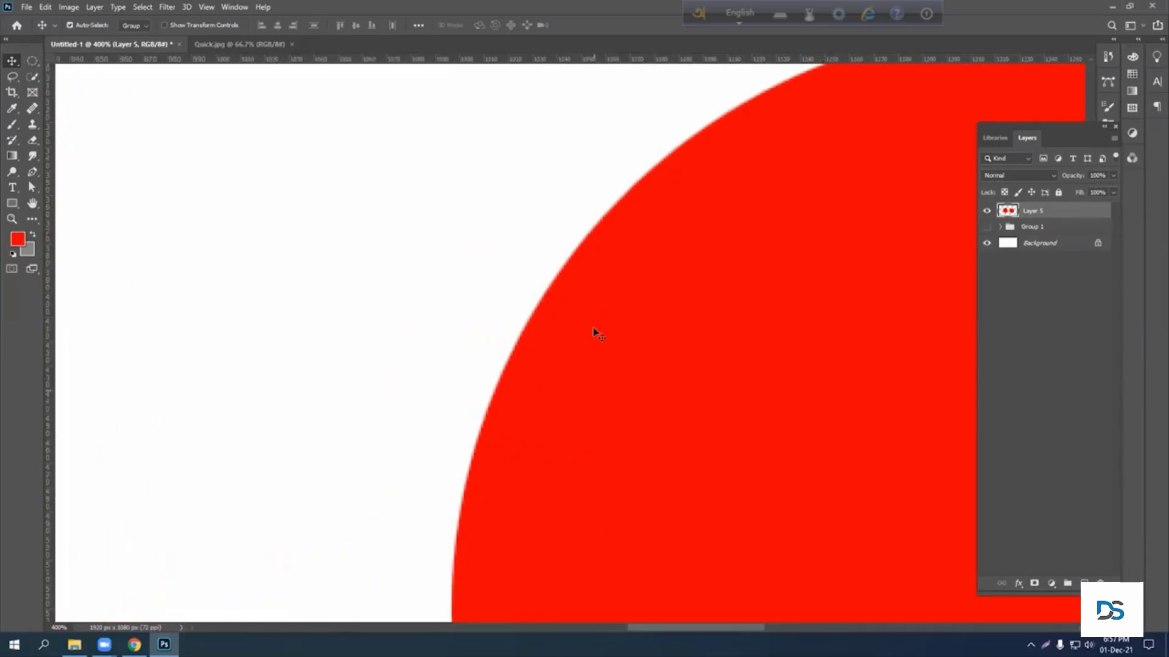
scroll(594, 332, up, 1)
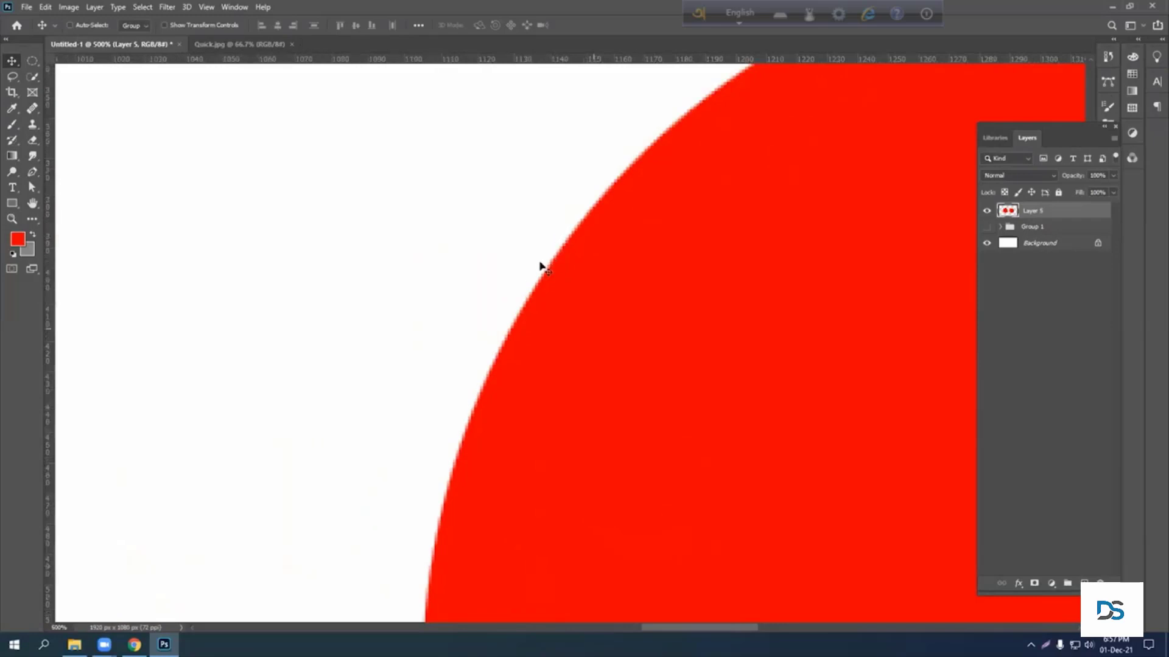
scroll(538, 292, up, 1)
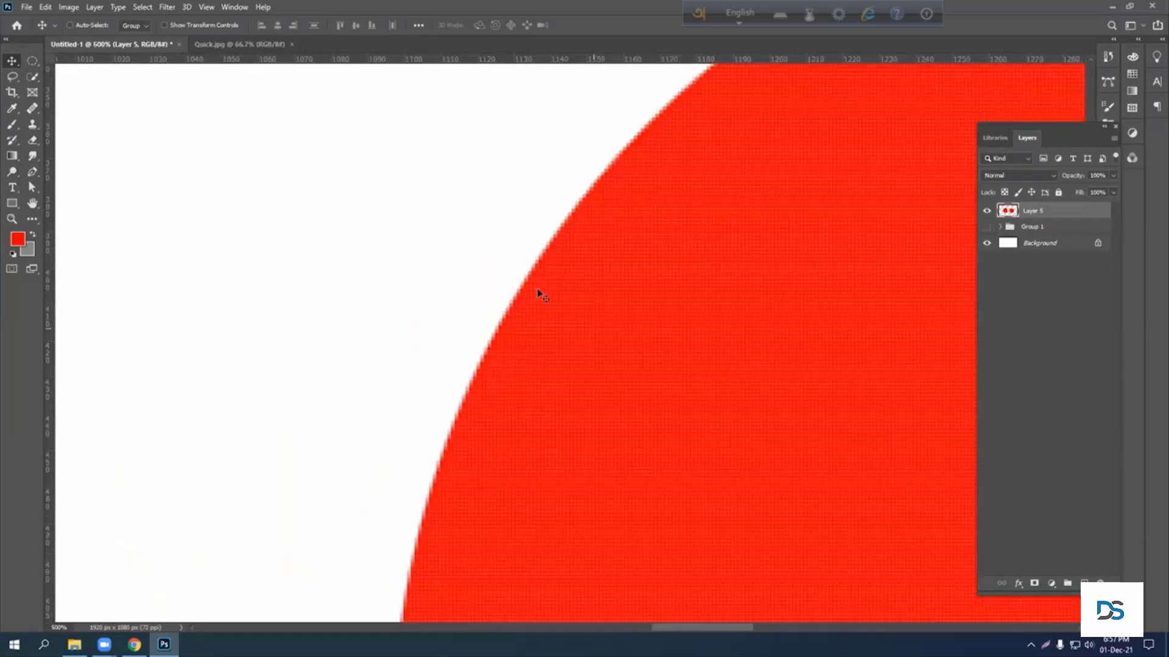
key(ctrl+1)
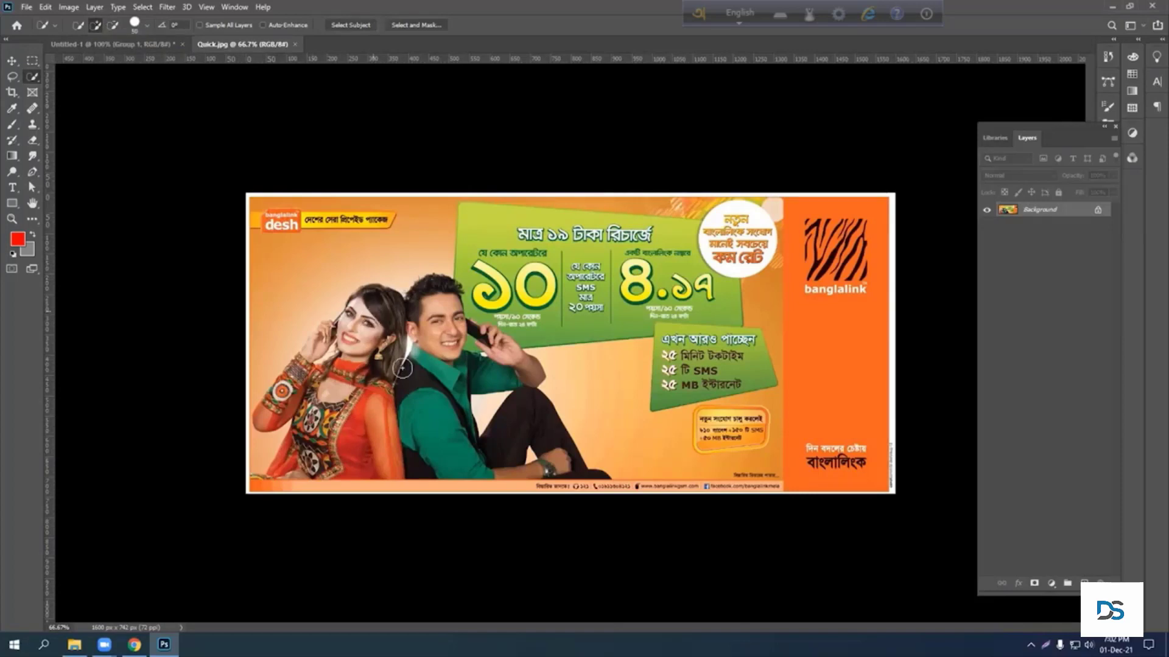
In Quick.jpg, select the couple with Quick Selection and subtract the green background around the man's raised hand
mouse_move(402, 369)
mouse_down()
mouse_move(442, 413)
mouse_move(489, 378)
mouse_move(480, 339)
mouse_move(468, 333)
mouse_move(508, 445)
mouse_move(304, 414)
mouse_move(296, 395)
mouse_move(323, 384)
mouse_move(335, 332)
mouse_move(440, 348)
mouse_move(508, 338)
mouse_move(507, 325)
mouse_move(572, 441)
mouse_move(169, 336)
mouse_up()
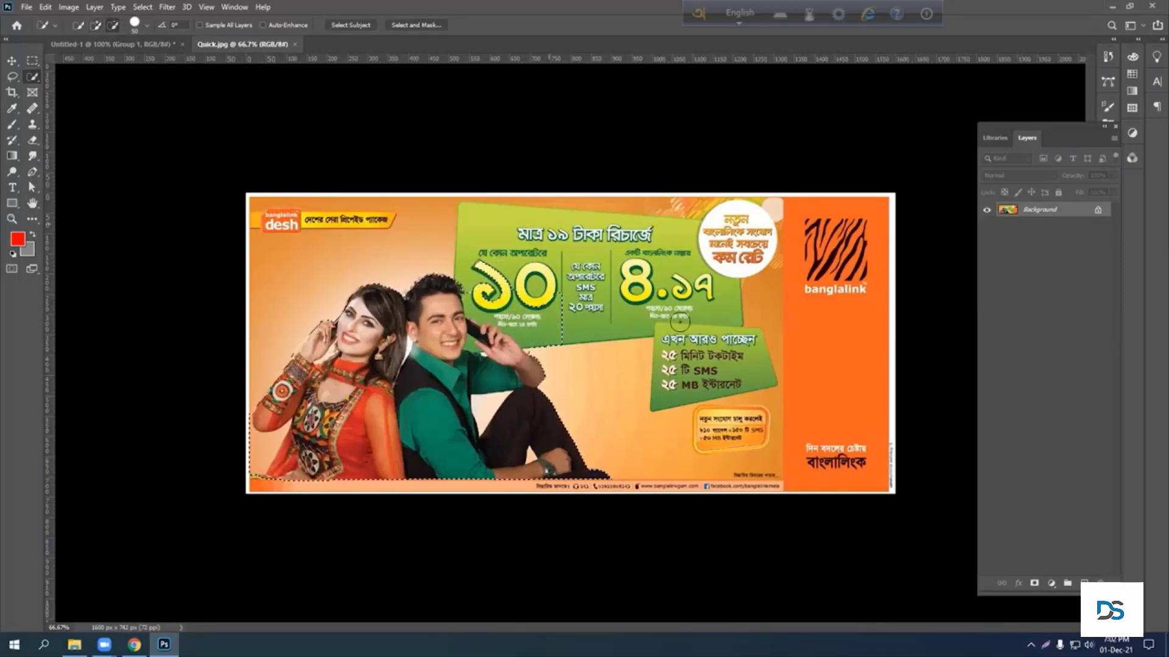
key(ctrl+z)
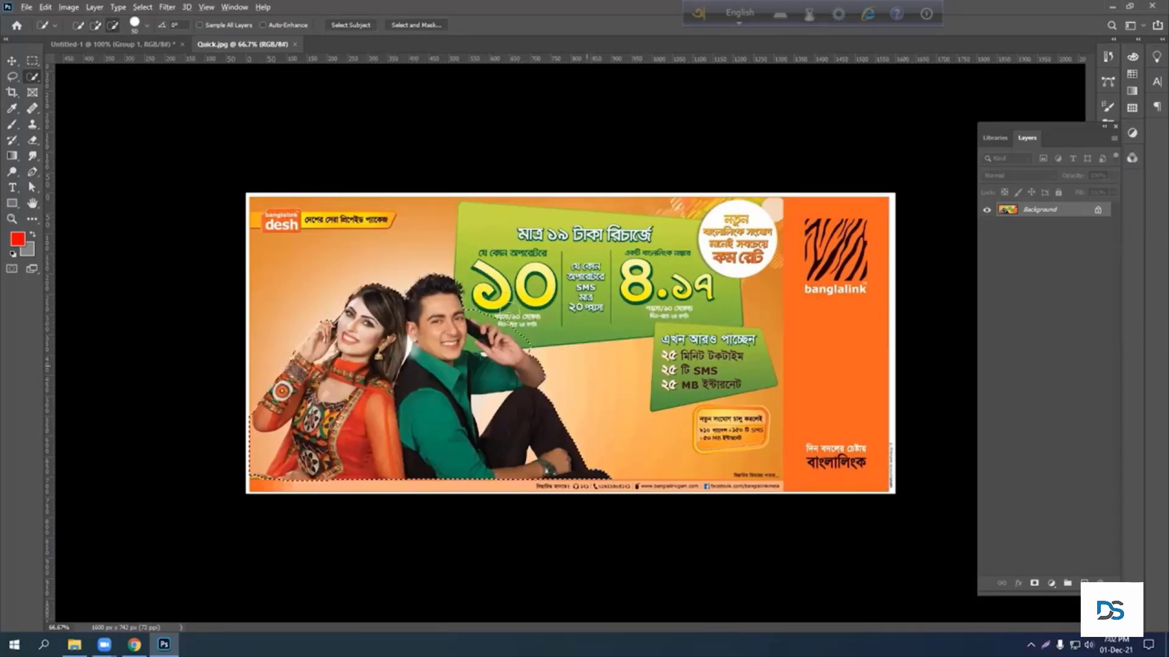
drag(477, 299, 531, 351)
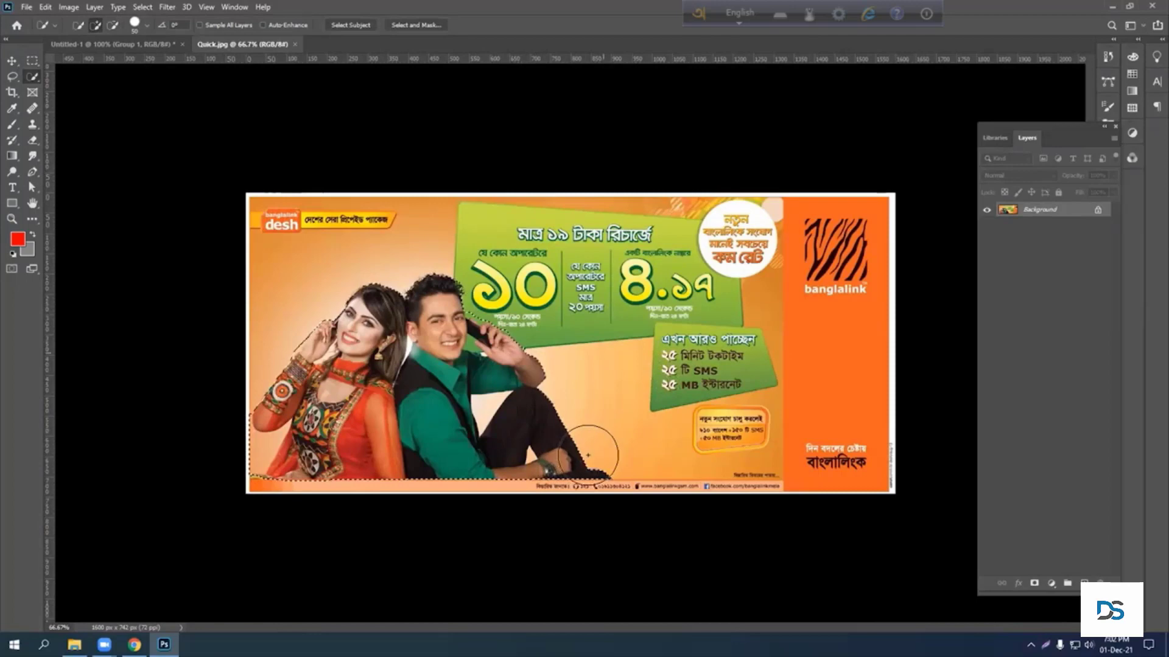
Try larger and smaller Quick Selection brush sizes near the man's elbow, finishing with a smaller brush
key(ctrl+plus)
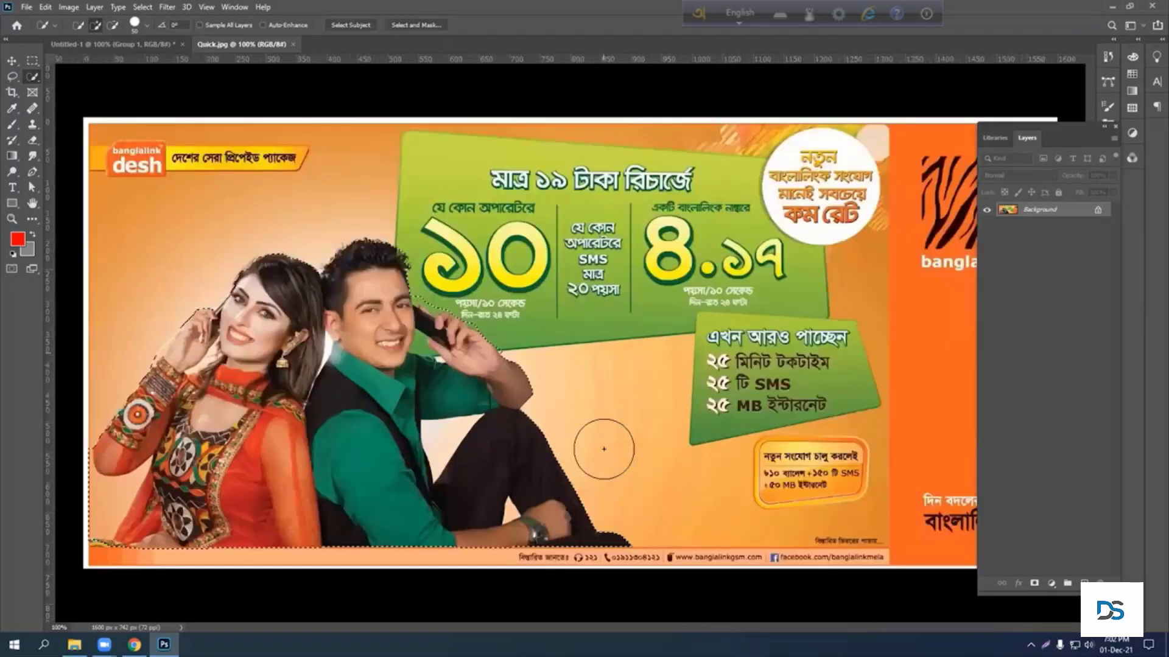
key(bracketright)
key(bracketright)
key(bracketright)
key(bracketright)
key(bracketright)
key(bracketright)
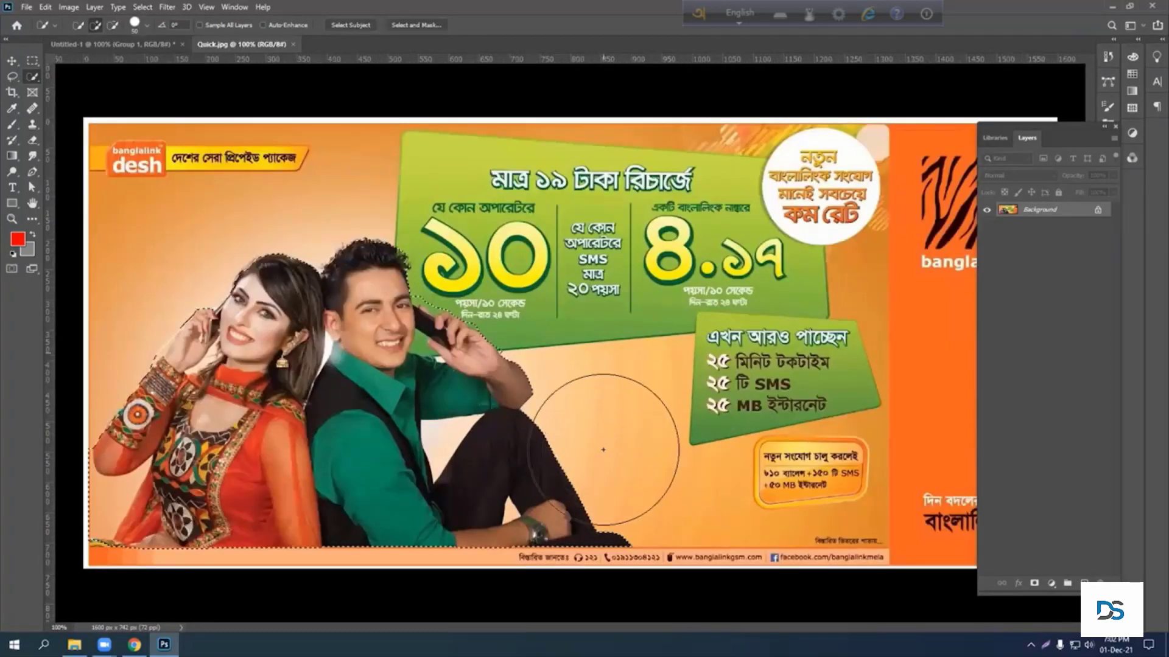
key(ctrl+plus)
key(bracketleft)
key(bracketleft)
key(bracketleft)
key(bracketleft)
key(bracketleft)
key(bracketleft)
key(bracketleft)
key(bracketleft)
key(bracketleft)
key(bracketleft)
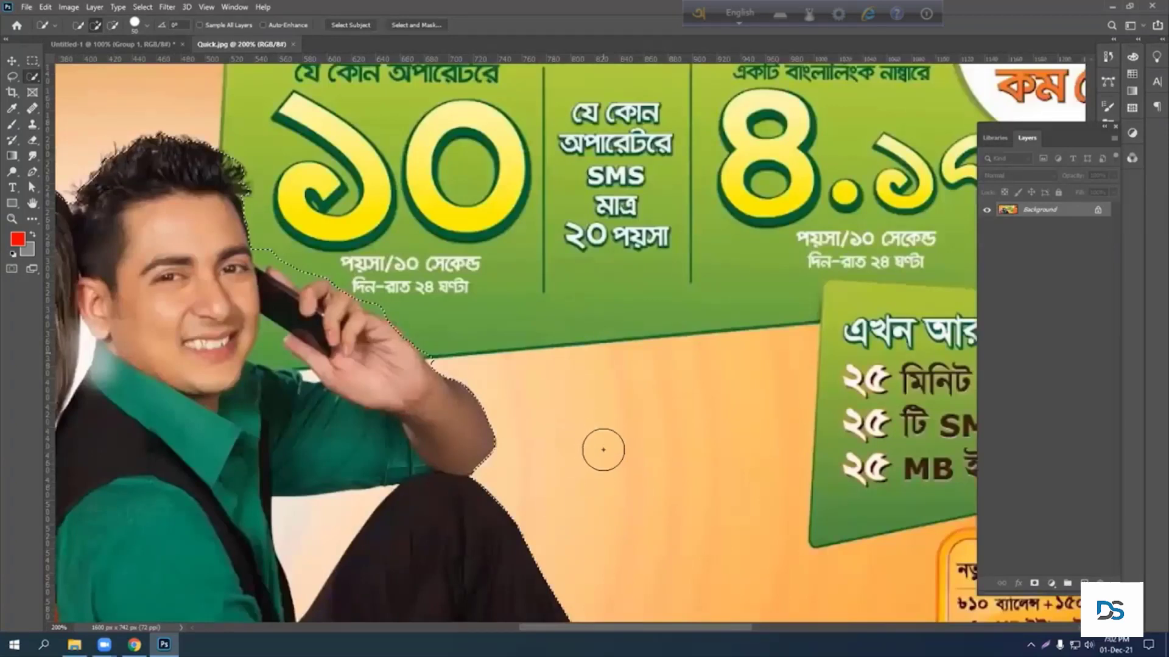
key(bracketright)
key(bracketright)
key(bracketright)
key(bracketleft)
key(bracketleft)
key(bracketleft)
key(bracketleft)
key(bracketleft)
key(bracketleft)
key(bracketleft)
key(bracketleft)
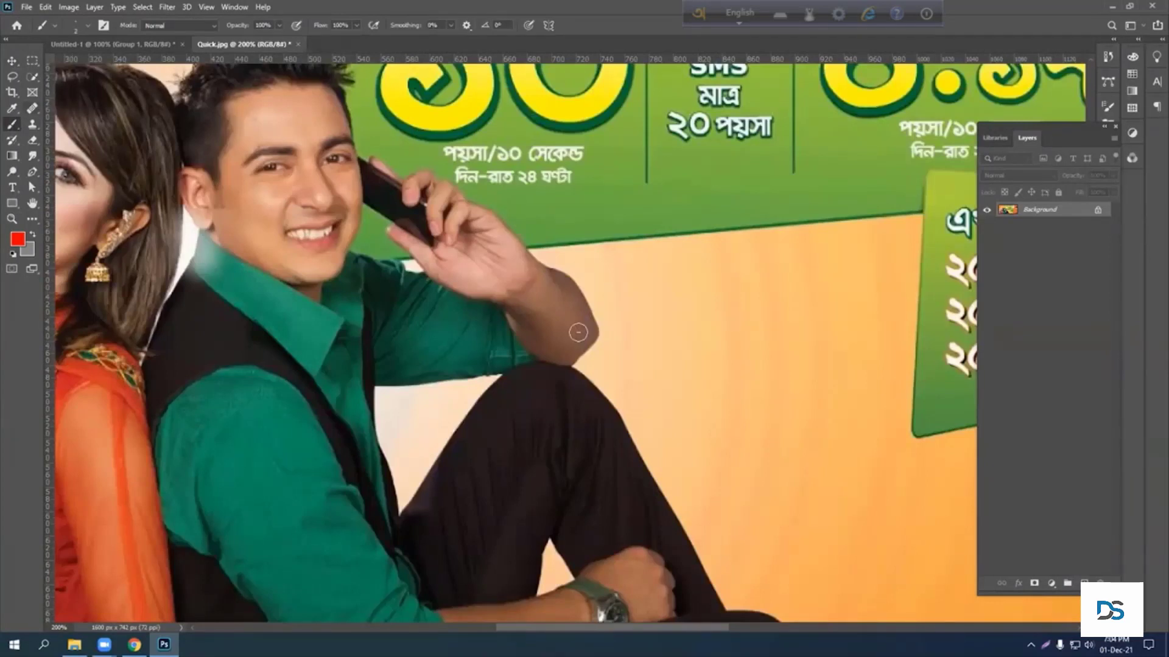
Extend the Quick Selection over the man's arm and legs, then subtract the surrounding background and the strip below the couple
click(32, 76)
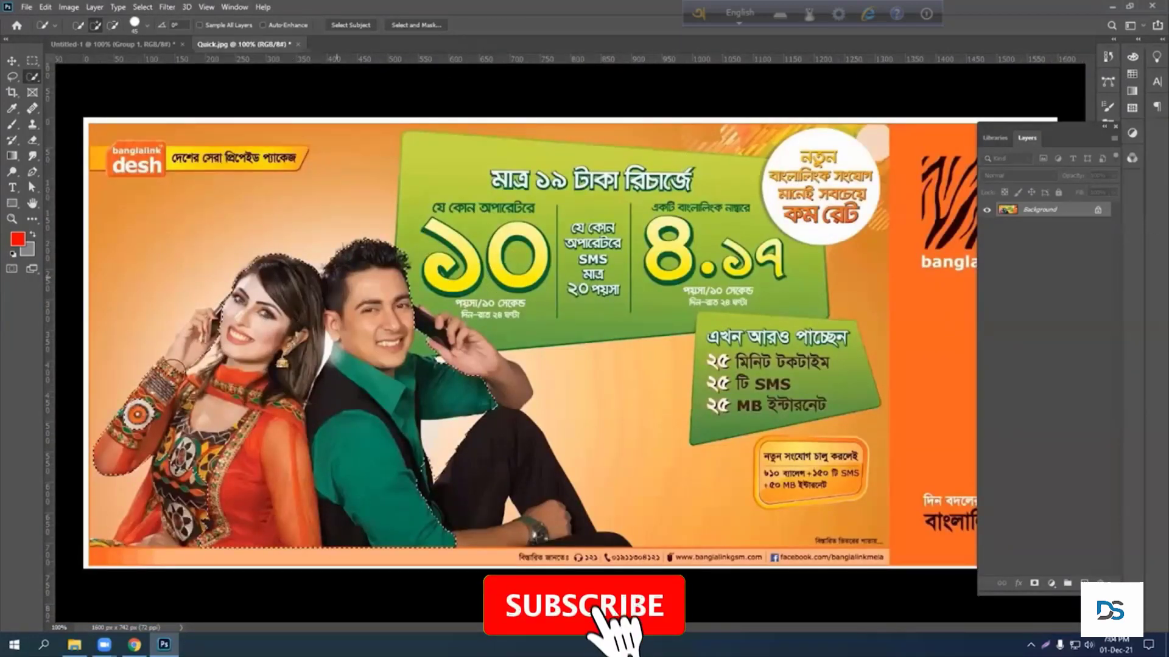
drag(453, 344, 518, 487)
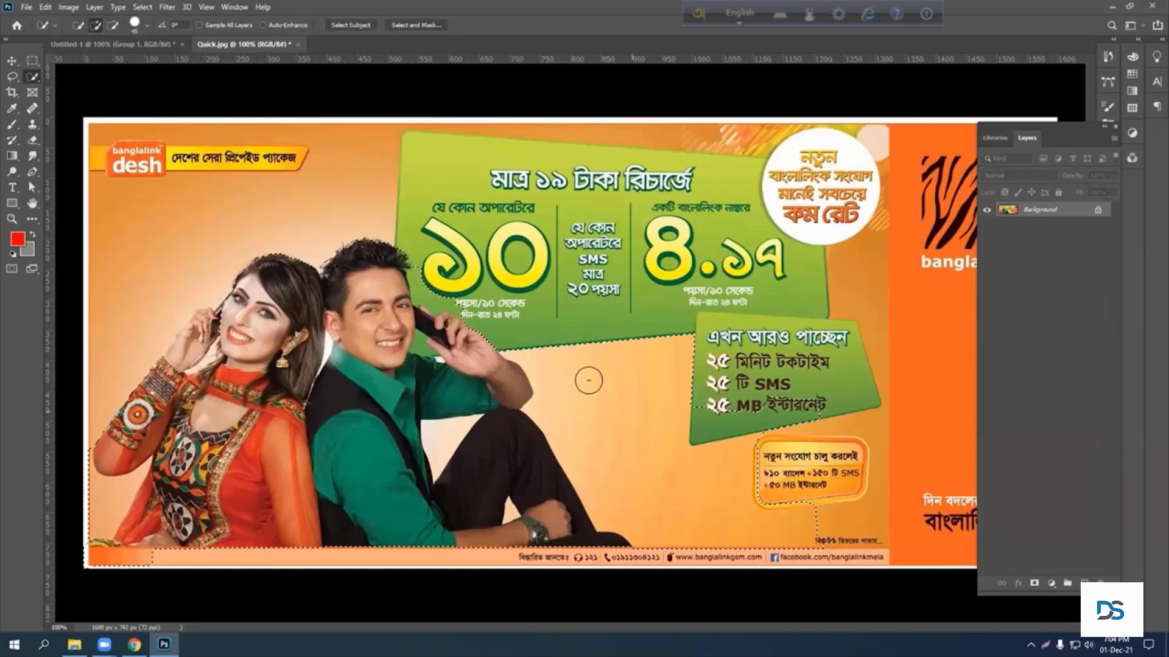
mouse_move(635, 335)
mouse_down()
mouse_move(755, 428)
mouse_move(616, 441)
mouse_move(634, 490)
mouse_move(615, 496)
mouse_move(576, 459)
mouse_move(601, 481)
mouse_up()
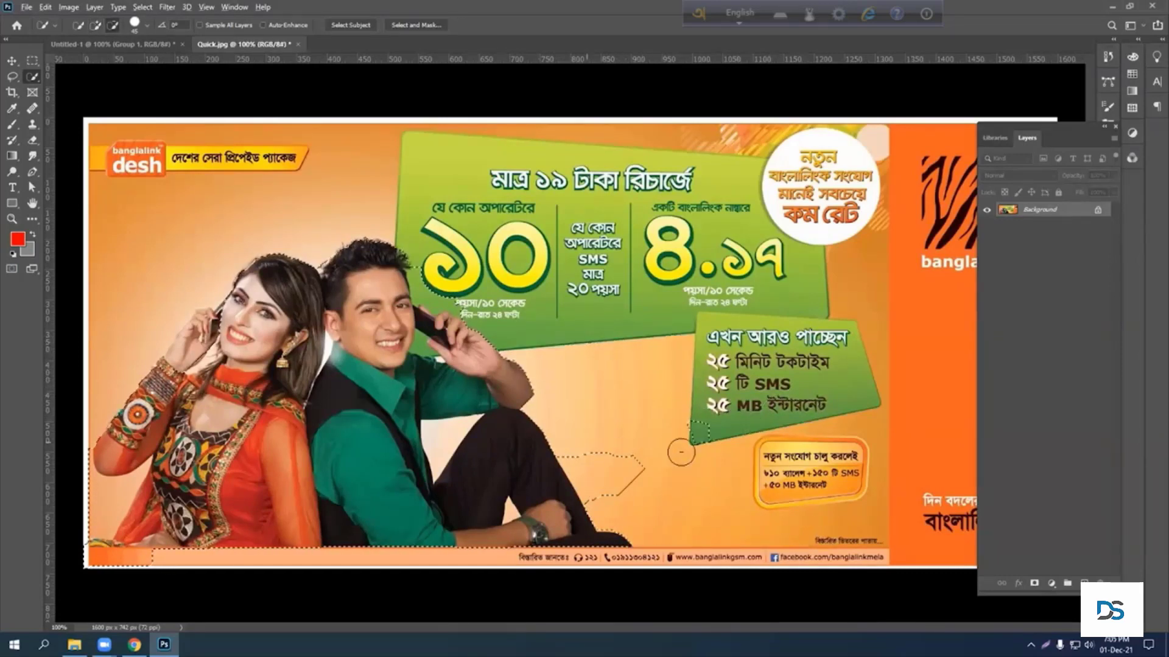
drag(419, 271, 449, 294)
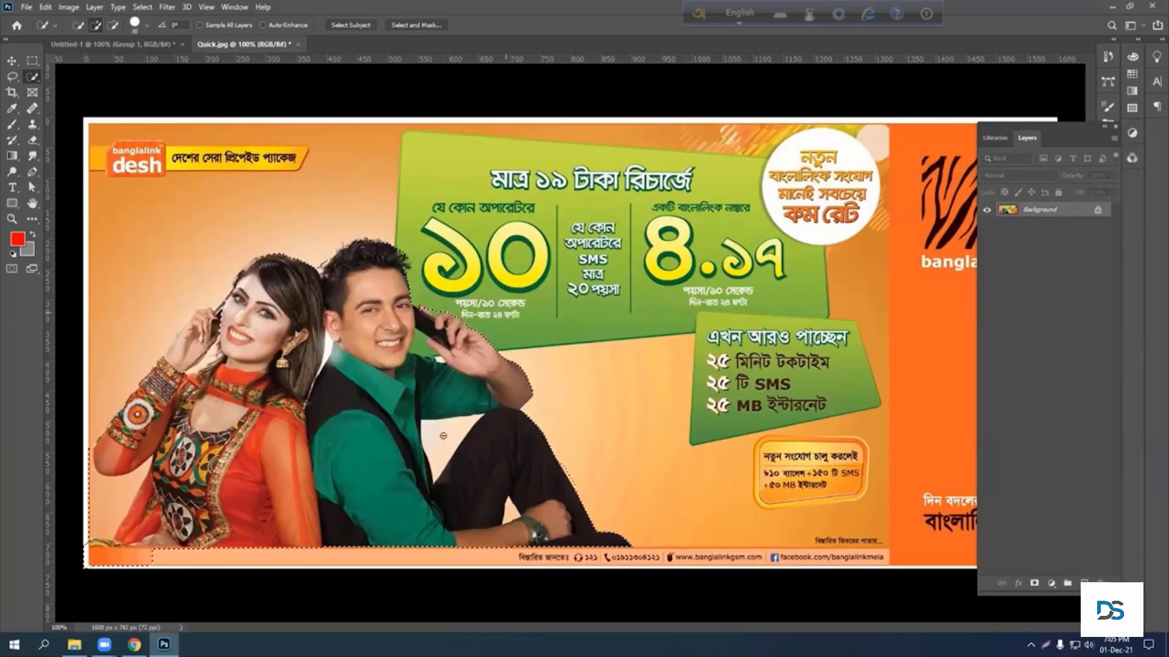
key(ctrl+minus)
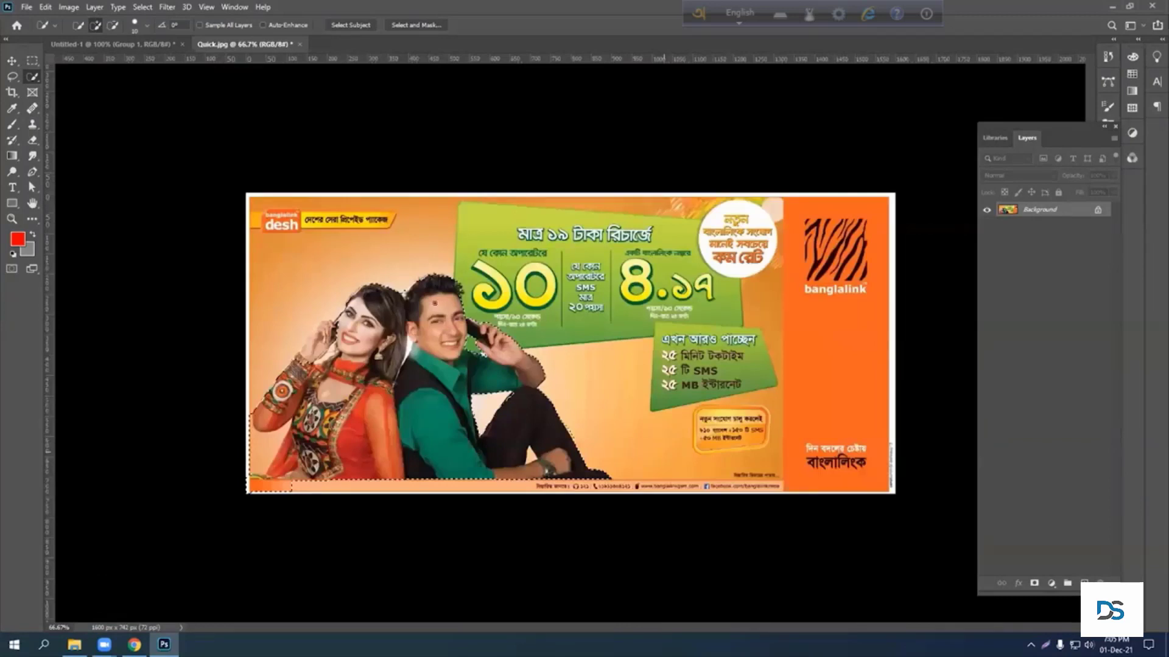
alt+click(272, 451)
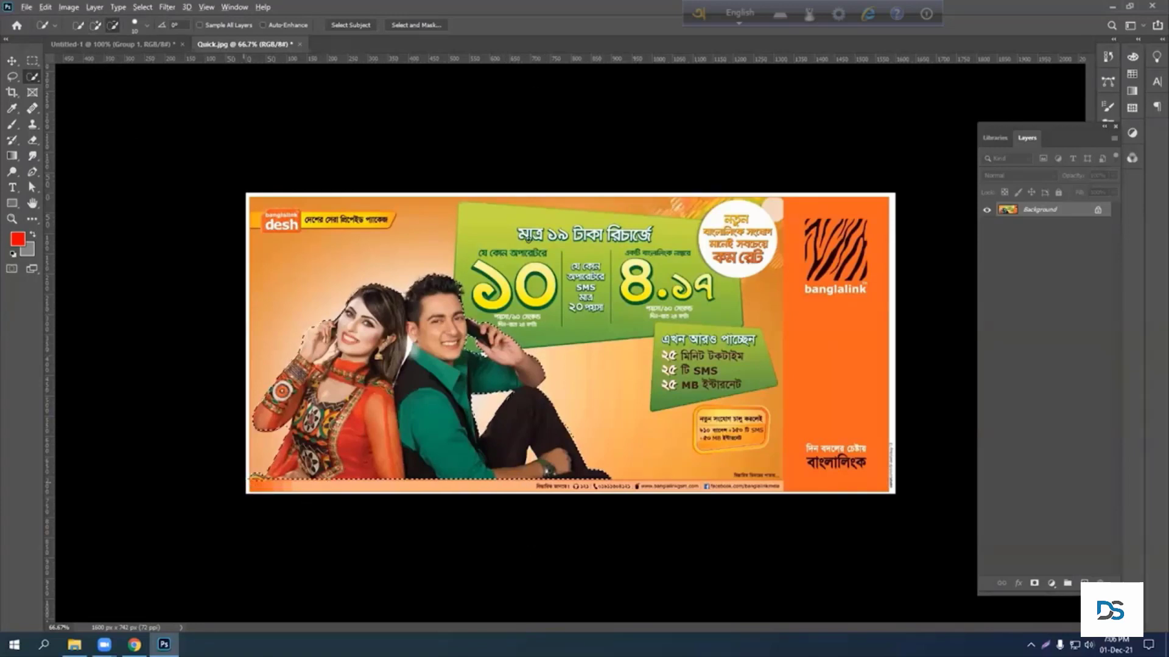
Copy the selected couple into the Untitled-1 document and position the pasted layer on the white canvas
key(ctrl+Tab)
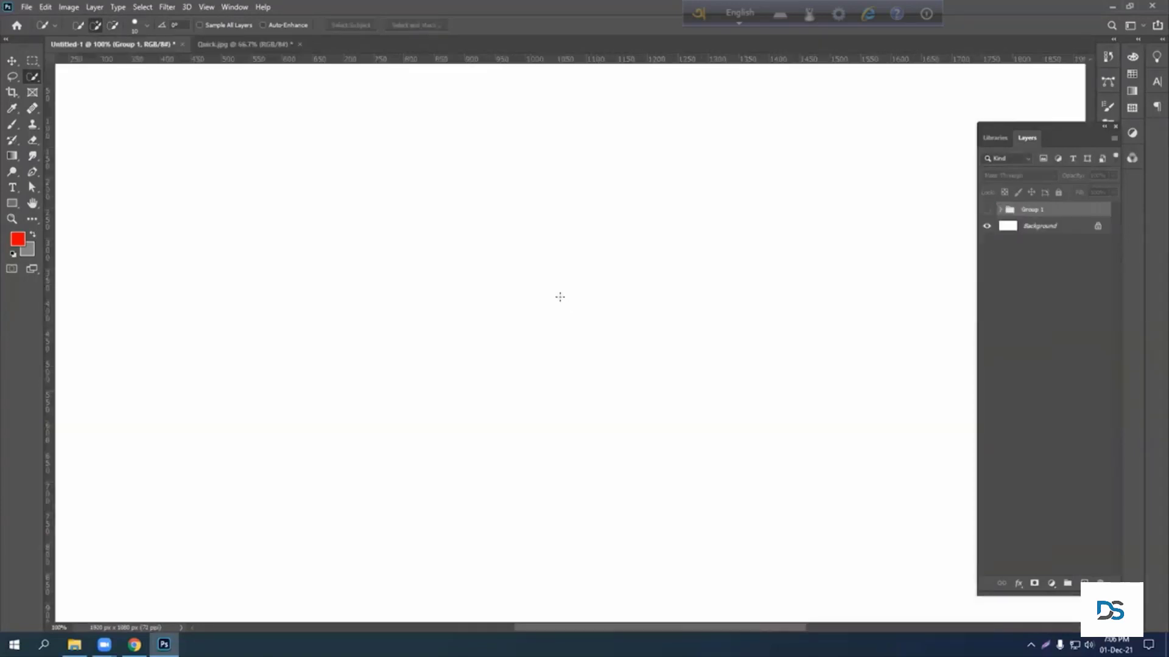
key(ctrl+v)
key(ctrl+minus)
key(ctrl+minus)
key(ctrl+minus)
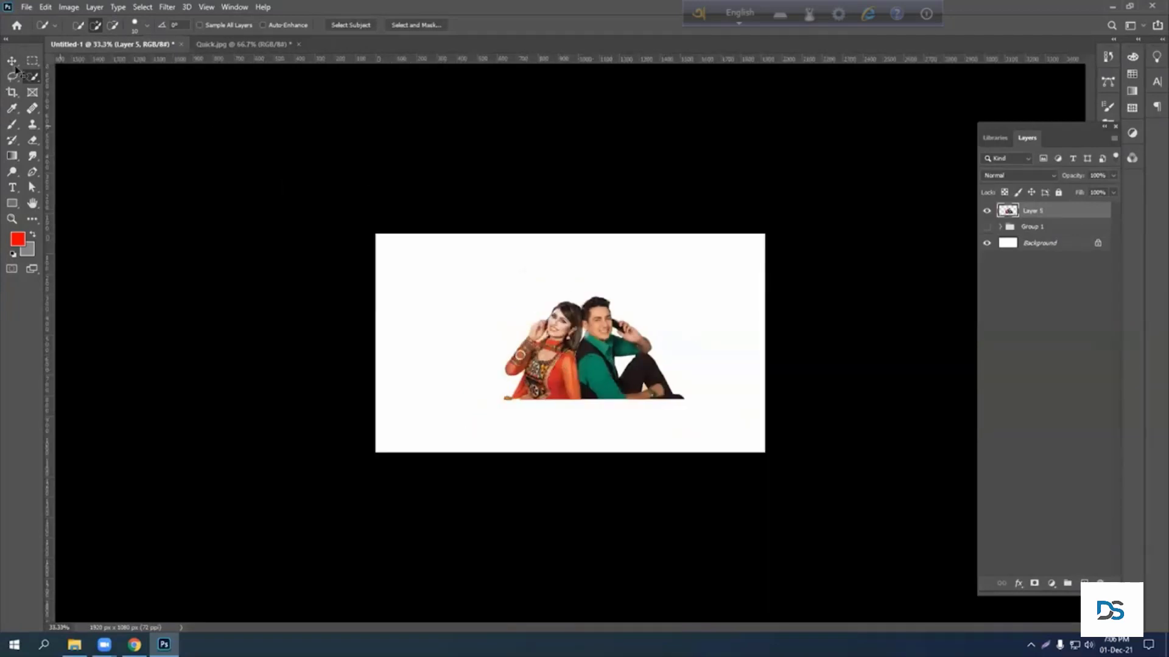
key(v)
drag(555, 390, 552, 393)
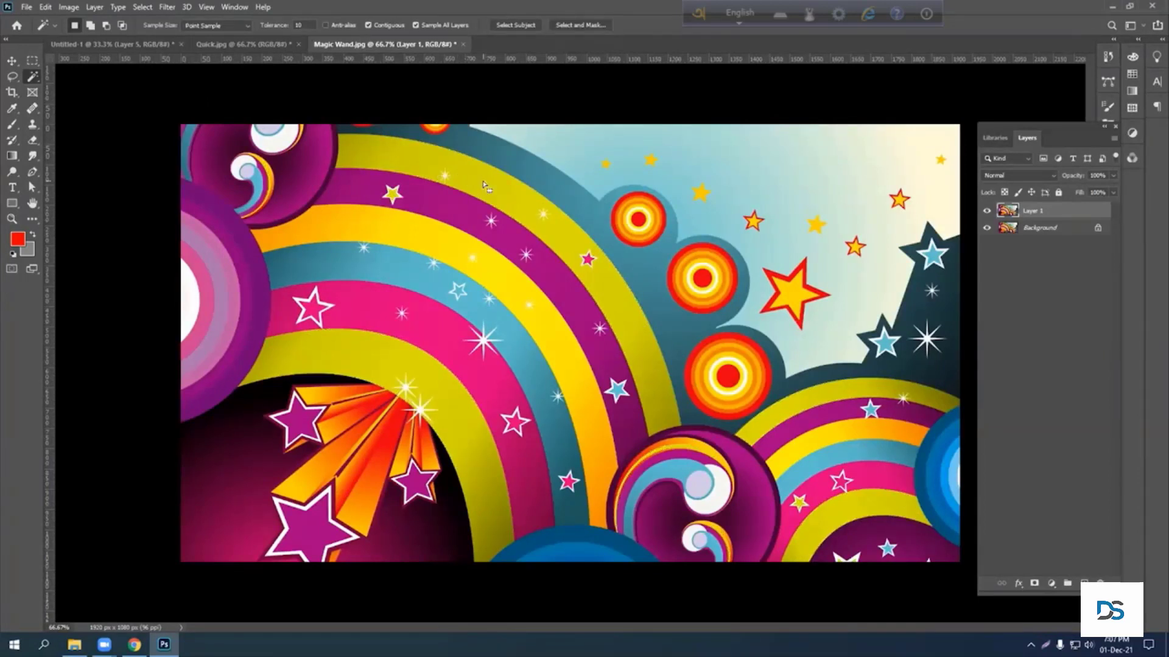
In Magic Wand.jpg, select the outer yellow-green band with the Magic Wand and reselect it with a tolerance of 100
click(485, 186)
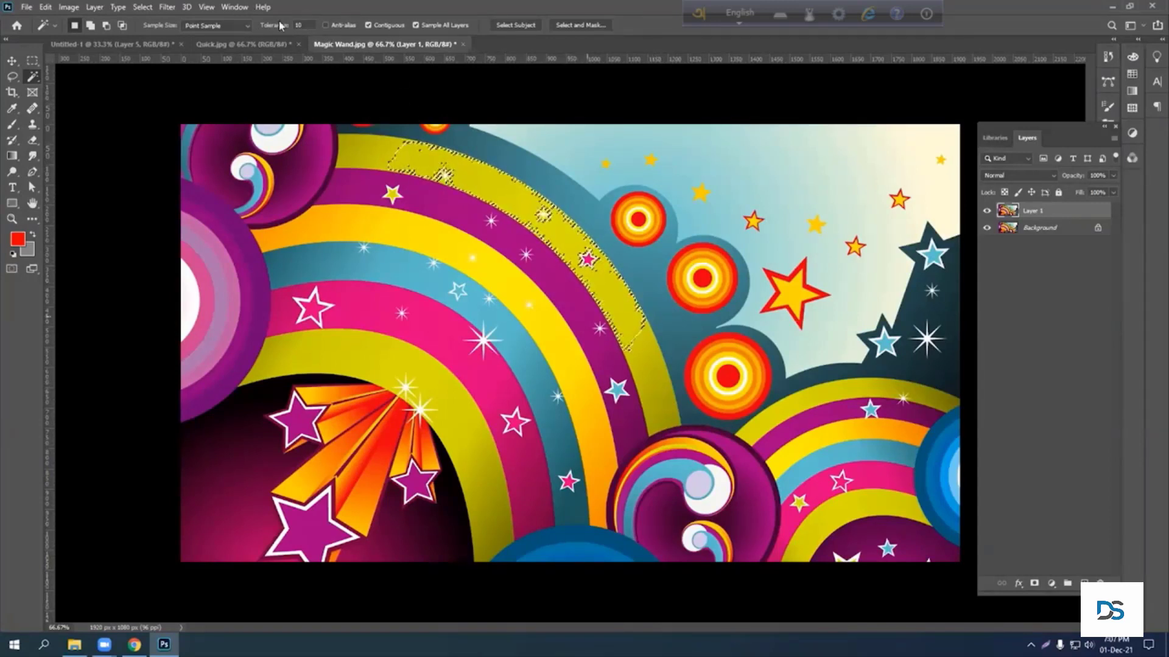
click(517, 195)
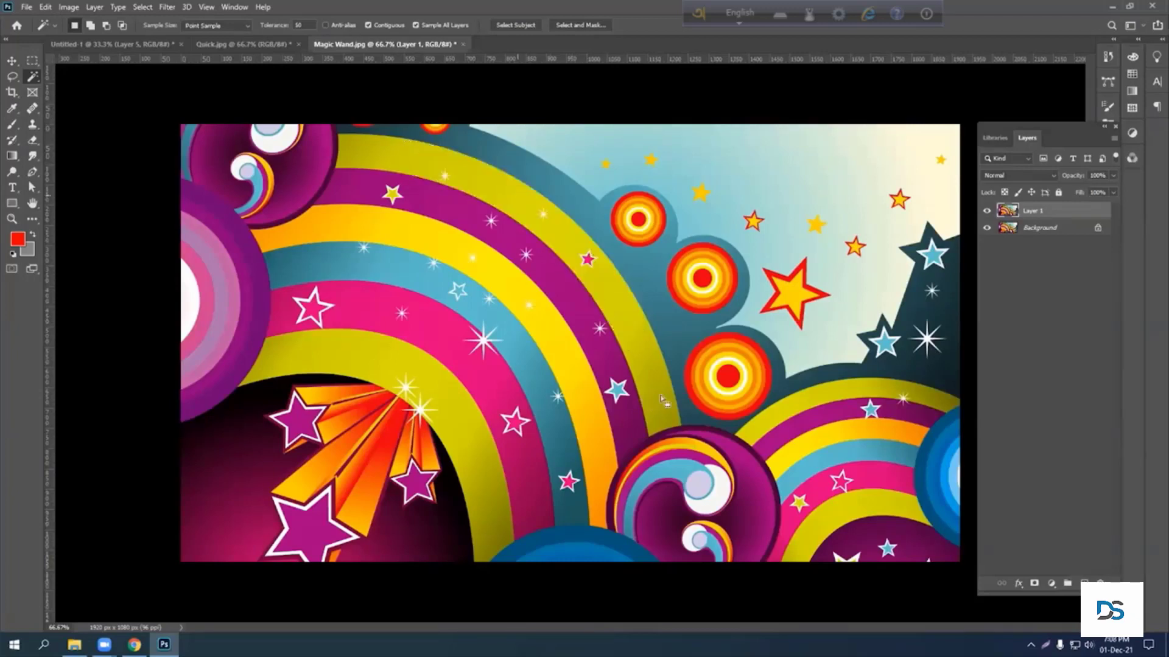
click(304, 25)
text(100)
click(647, 436)
Turn off Contiguous and use the Magic Wand to select the matching yellow areas across the whole image
click(368, 25)
click(377, 148)
click(601, 460)
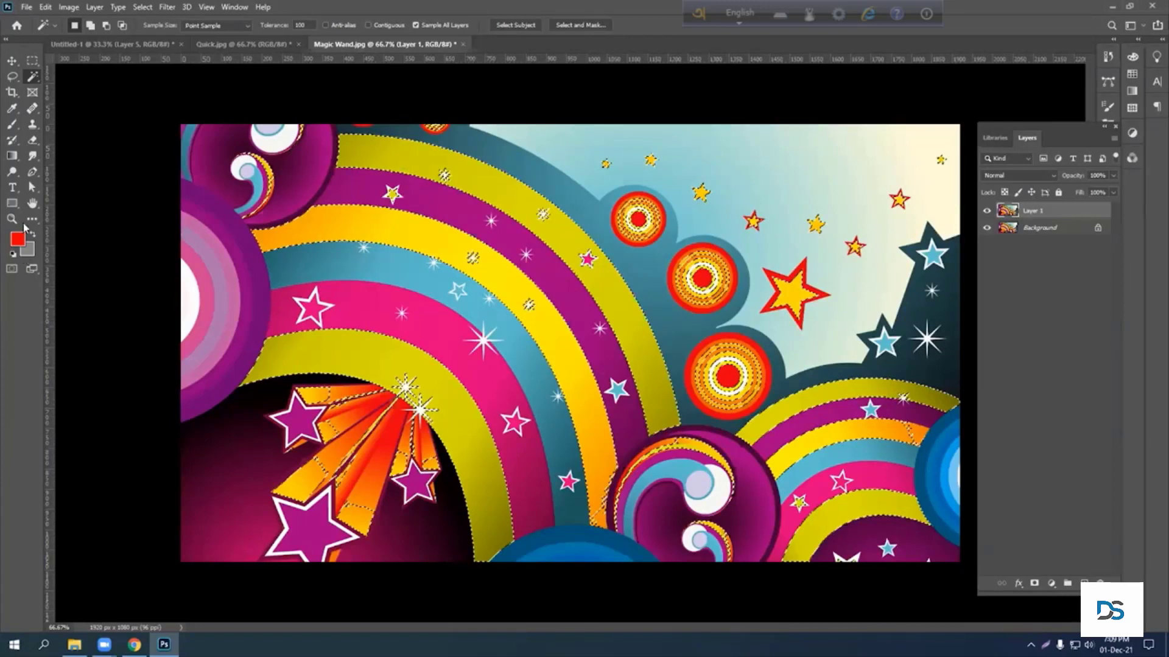
alt+click(715, 362)
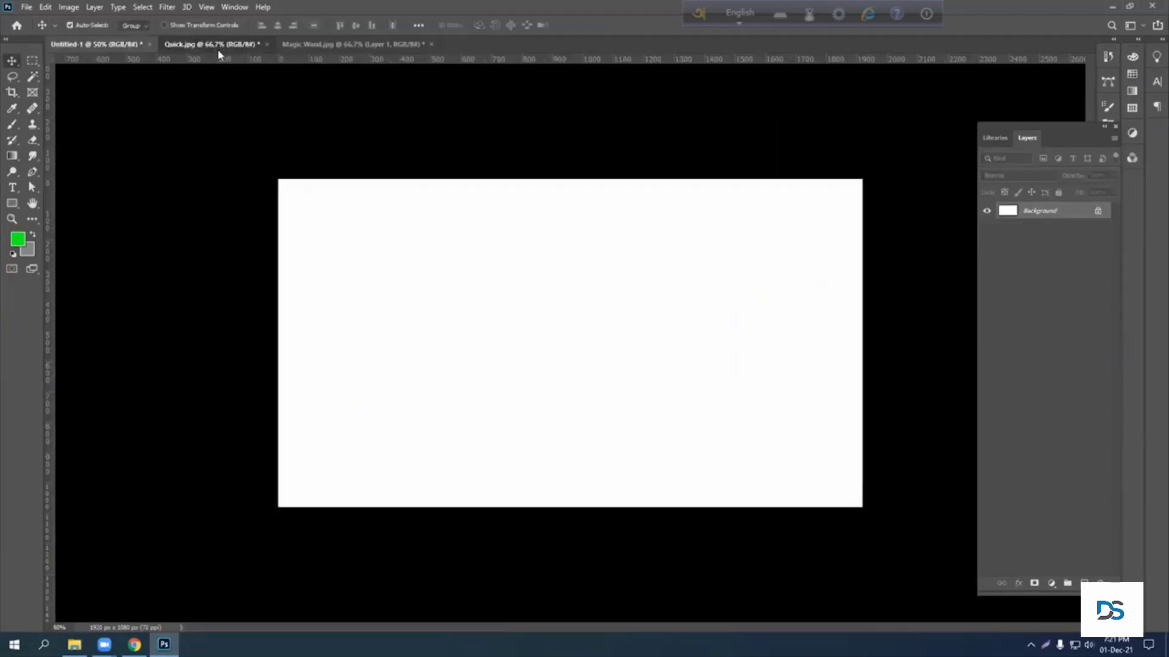
Remove the selection around the couple in Quick.jpg and activate the Crop tool
click(217, 47)
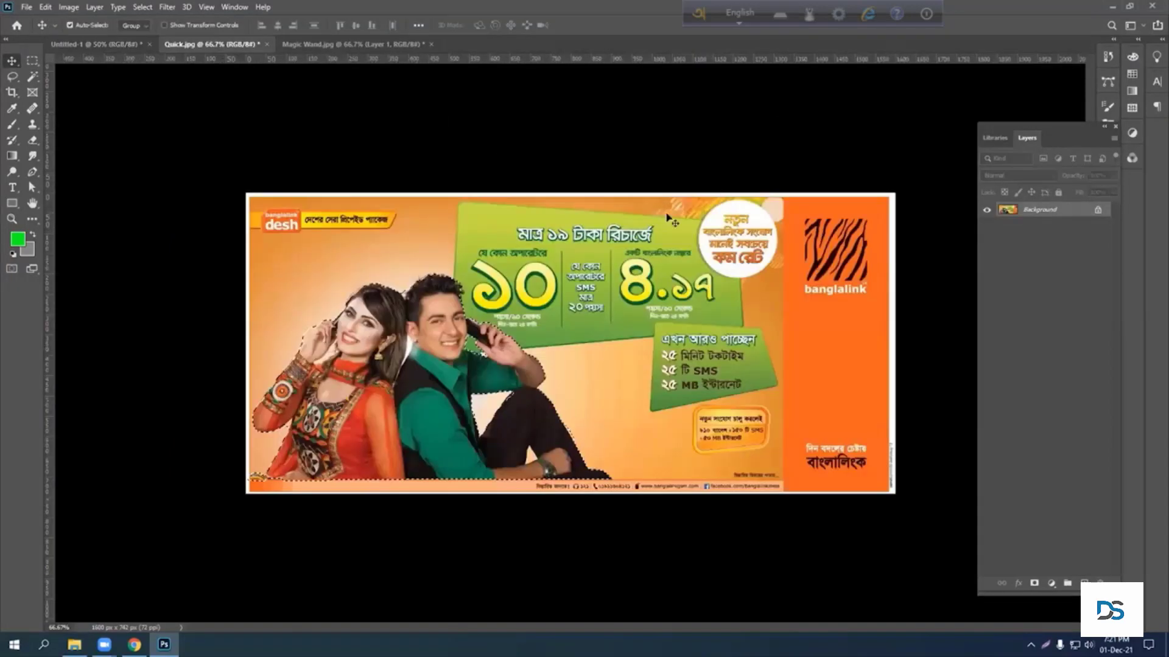
key(ctrl+d)
click(11, 92)
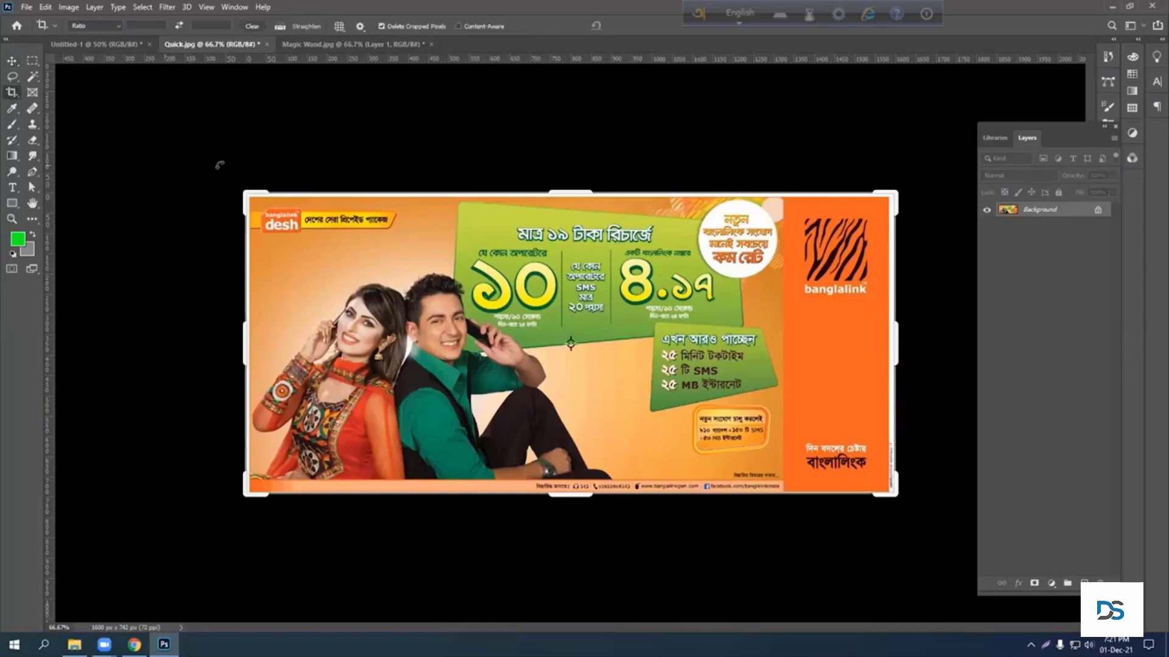
Try a freehand crop of the advertisement to about 931 px wide around the couple and undo it
drag(895, 342, 760, 359)
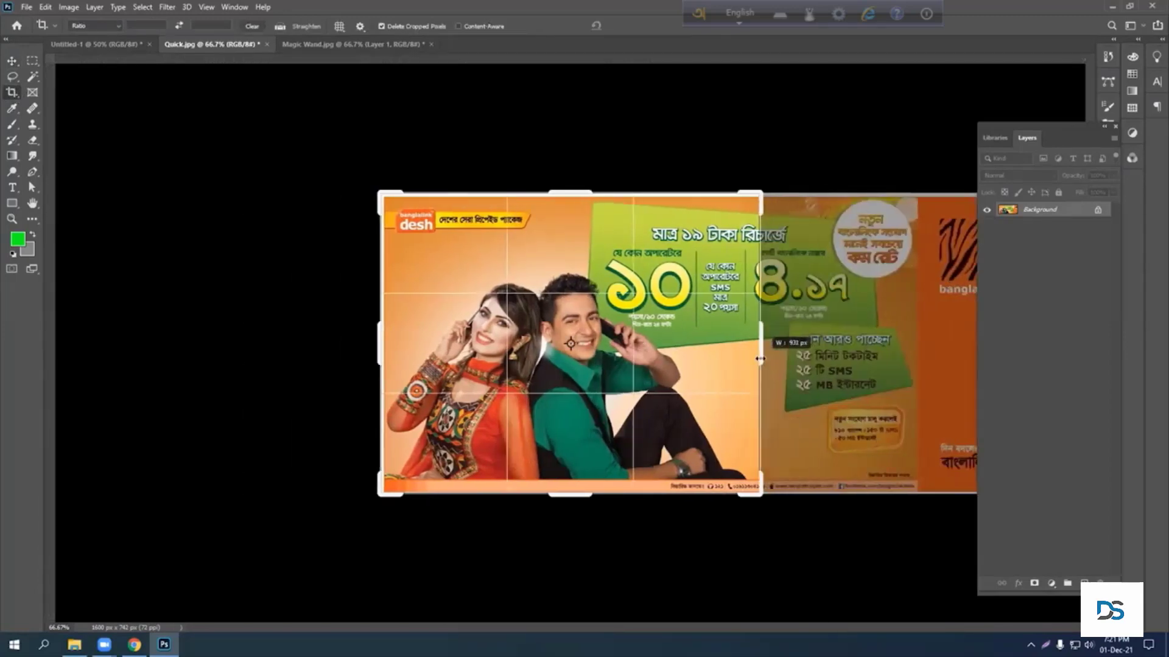
key(Return)
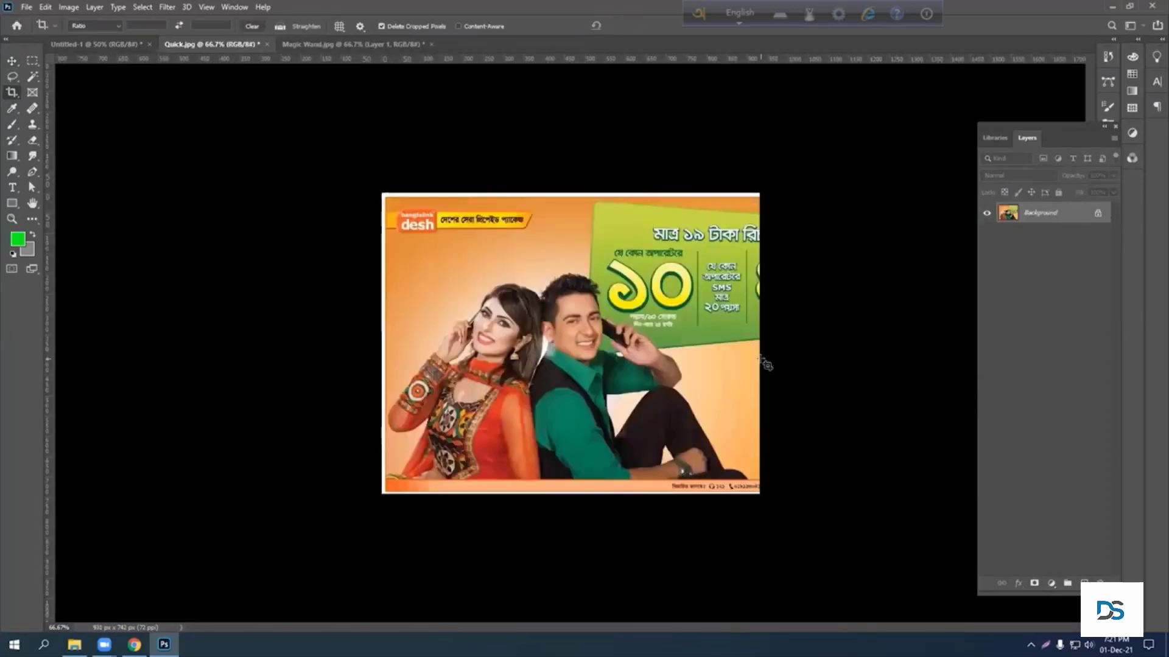
key(ctrl+z)
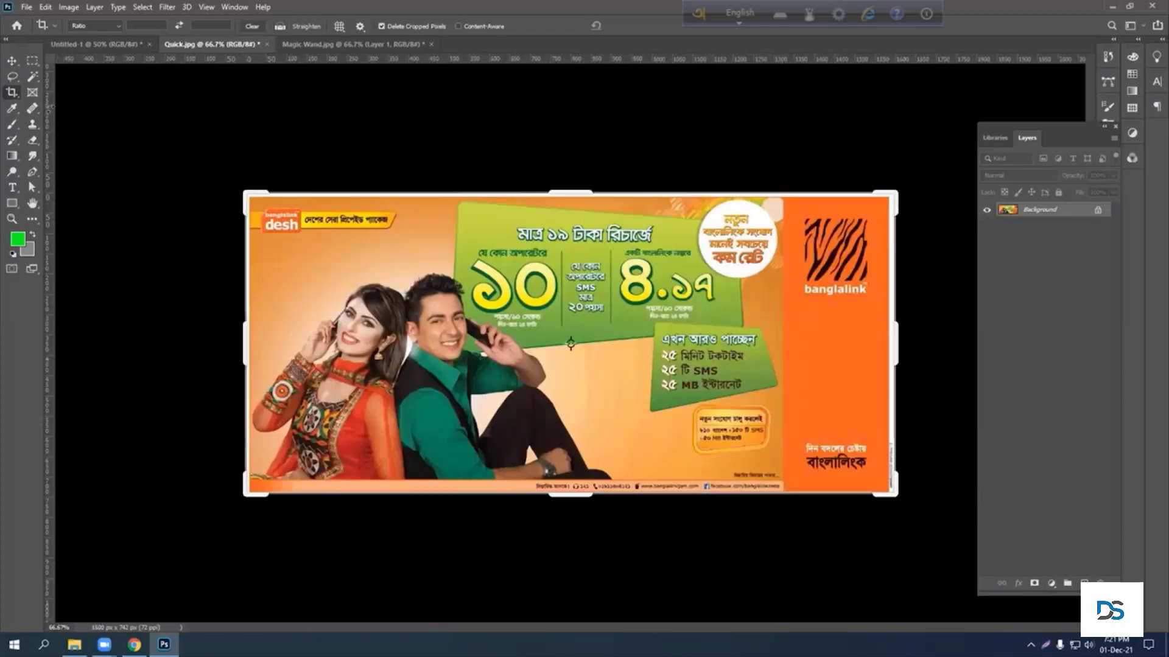
drag(900, 505, 867, 519)
key(Return)
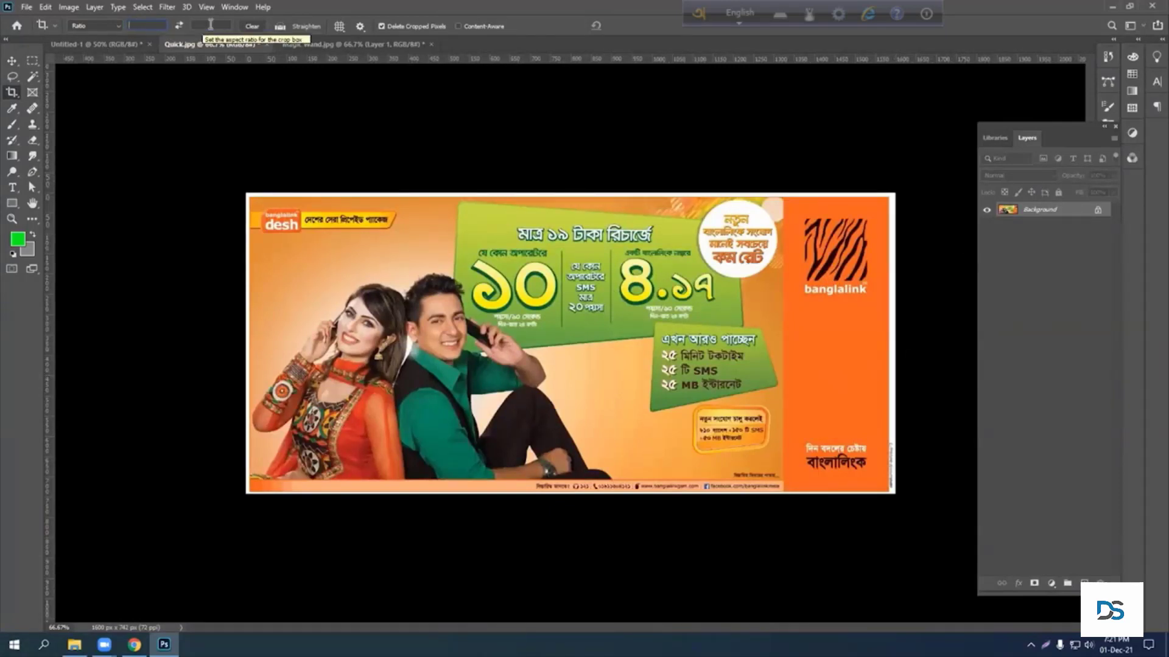
Crop the advertisement to a 400 by 400 square ratio framed around the couple
text(400)
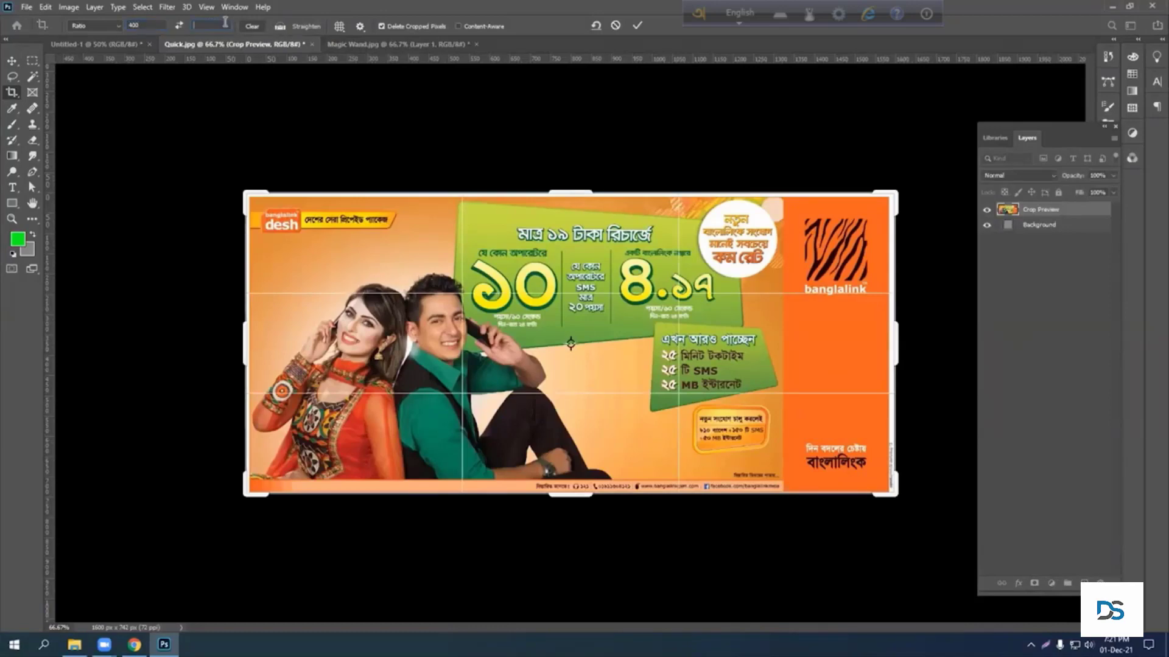
text(400)
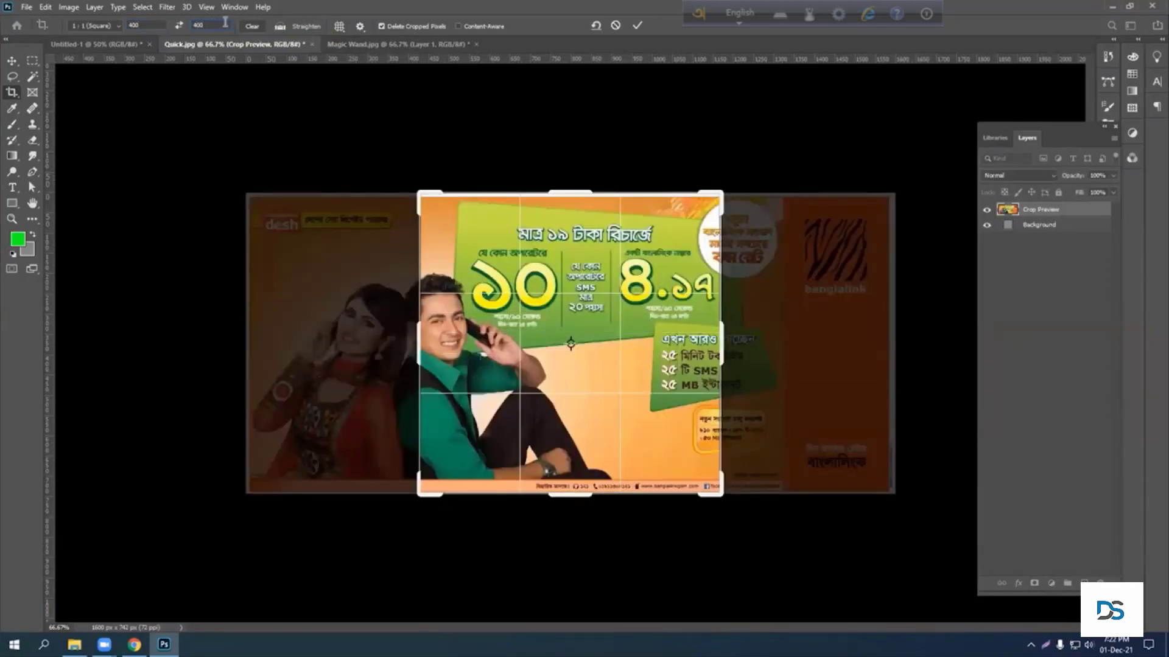
drag(588, 352, 753, 345)
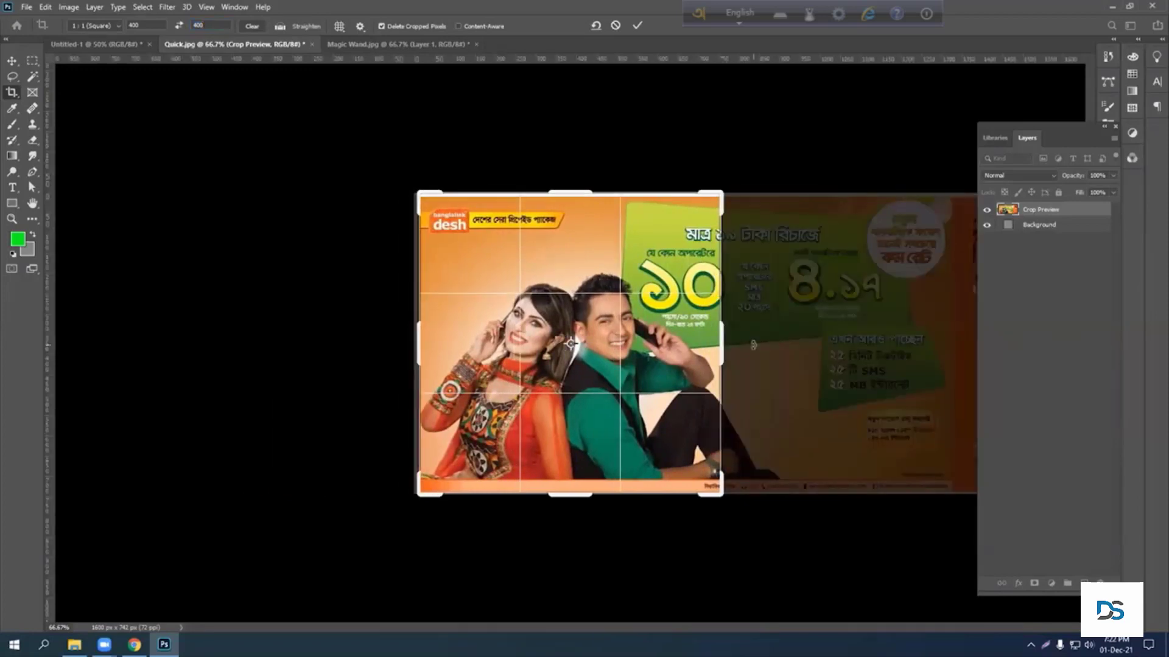
key(Return)
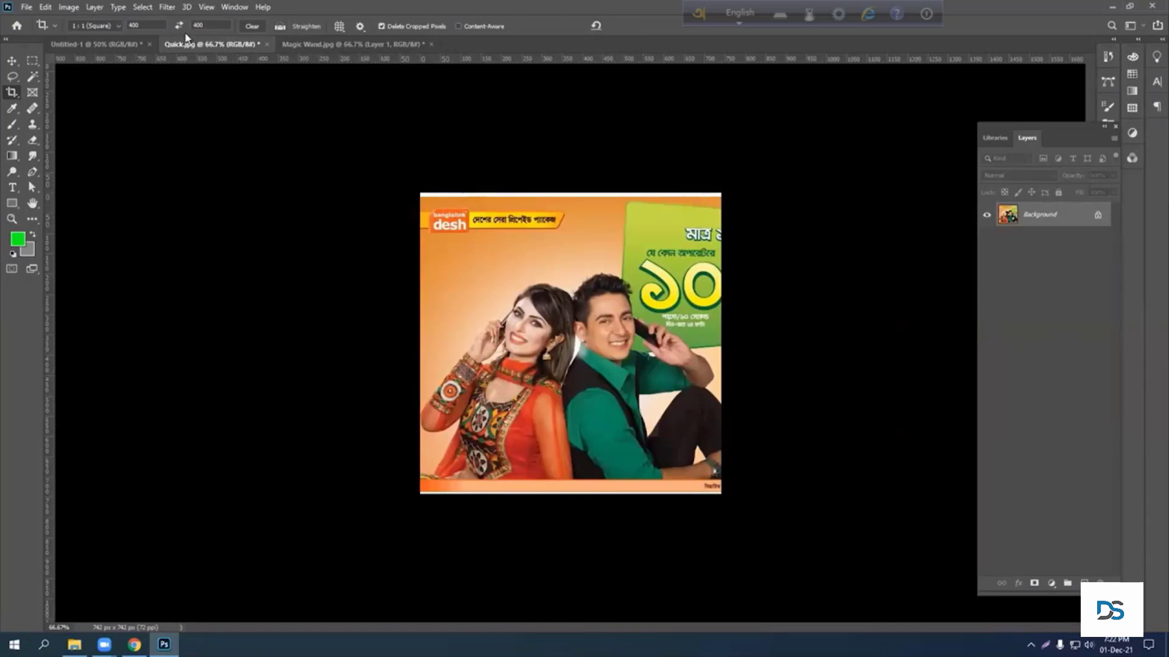
Try a tighter square crop around the couple, cancel it and clear the crop ratio values
click(16, 93)
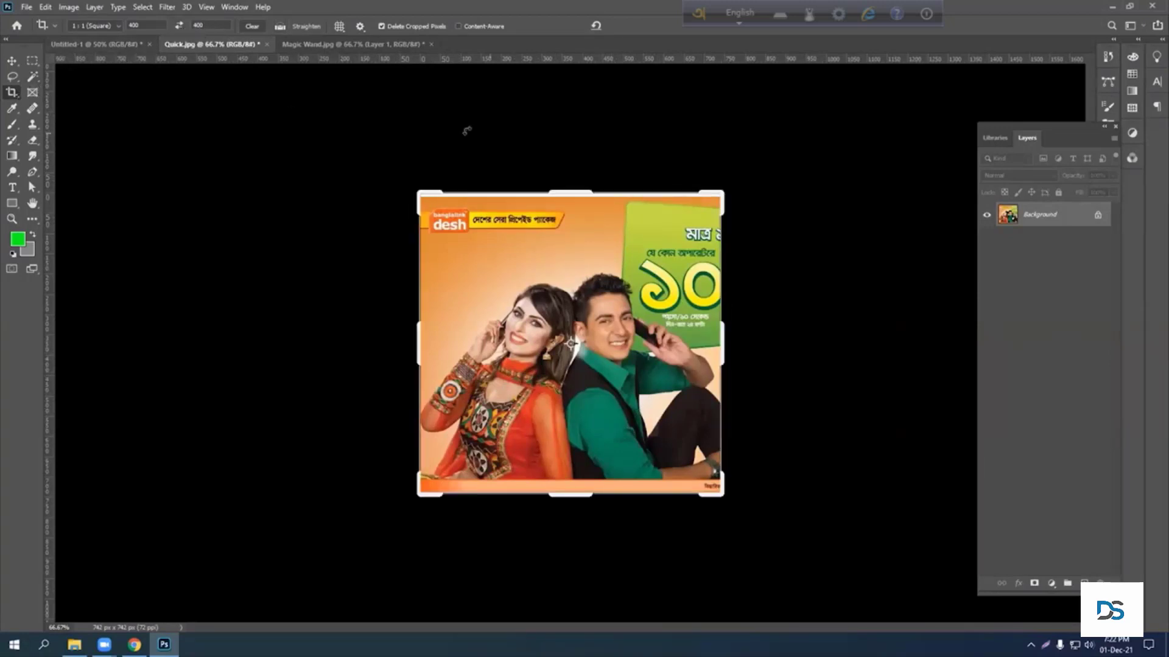
drag(561, 192, 567, 220)
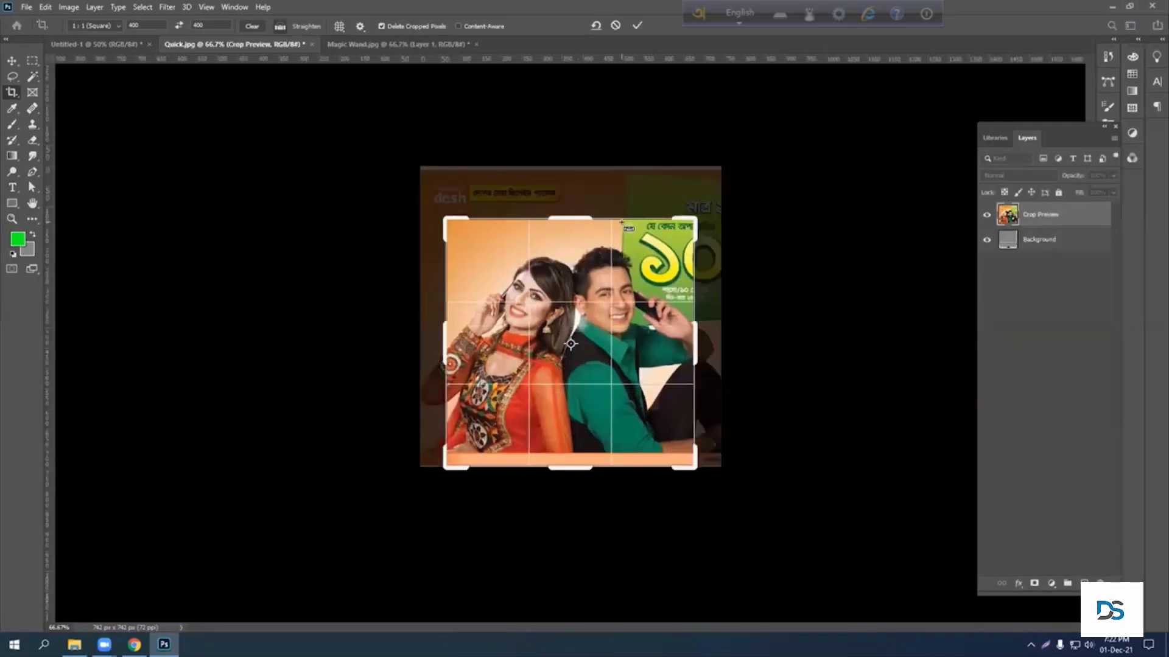
key(ctrl+z)
click(253, 27)
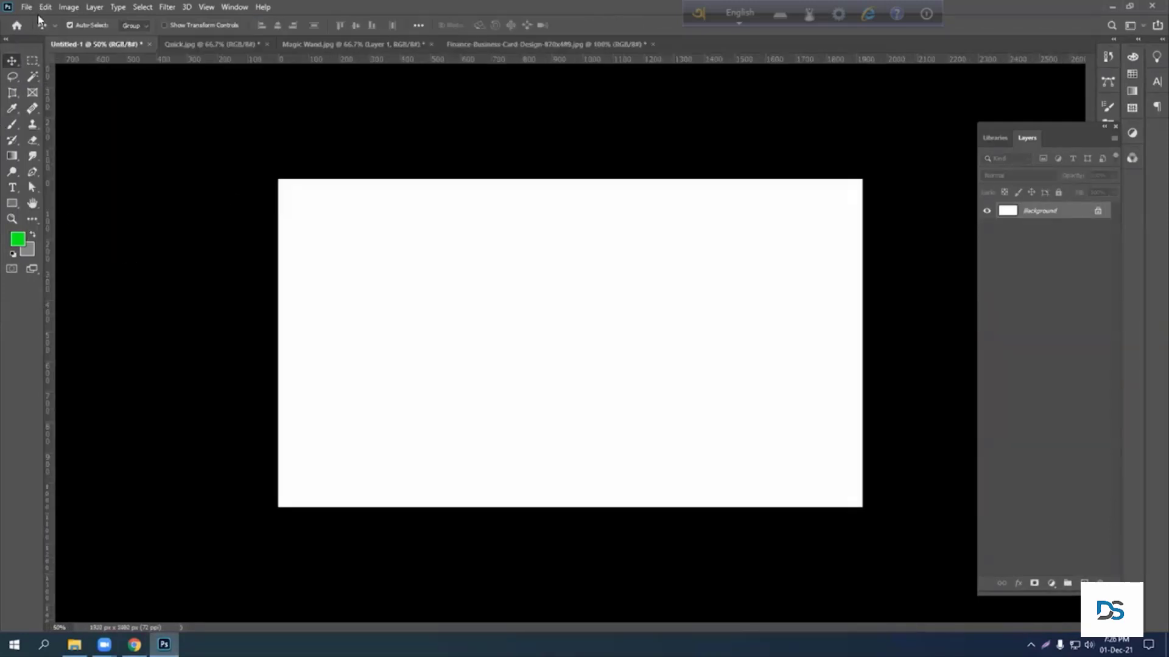
Create a new RGB document 828 px wide and 315 px high at 72 pixels per inch
click(27, 8)
click(38, 23)
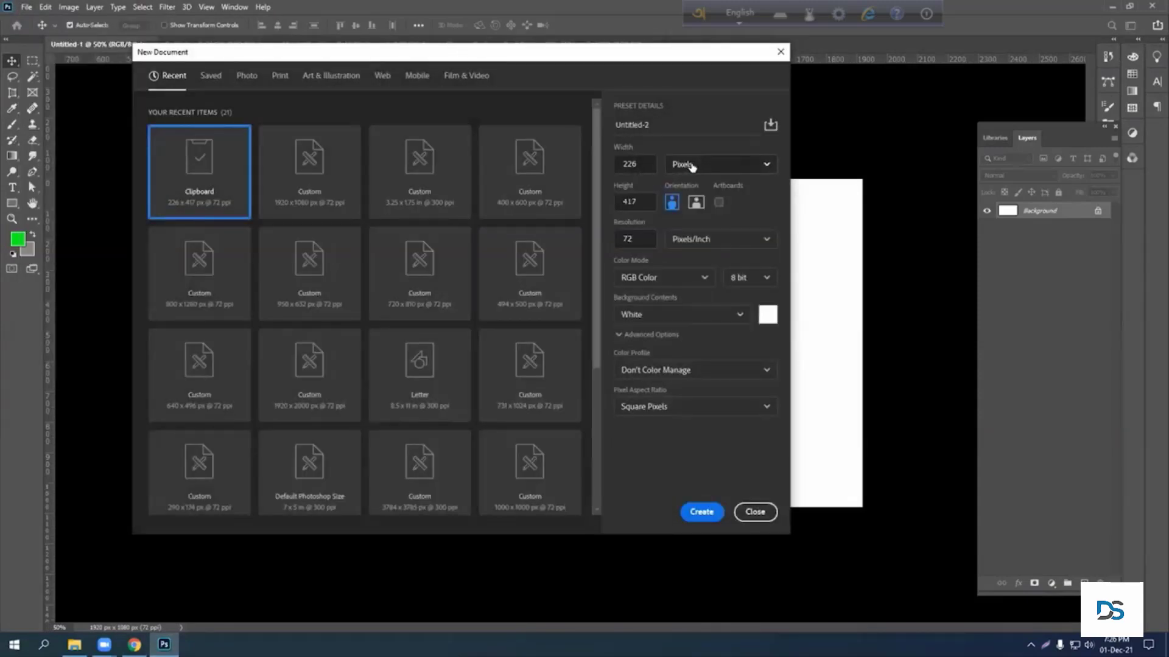
double_click(652, 166)
text(828)
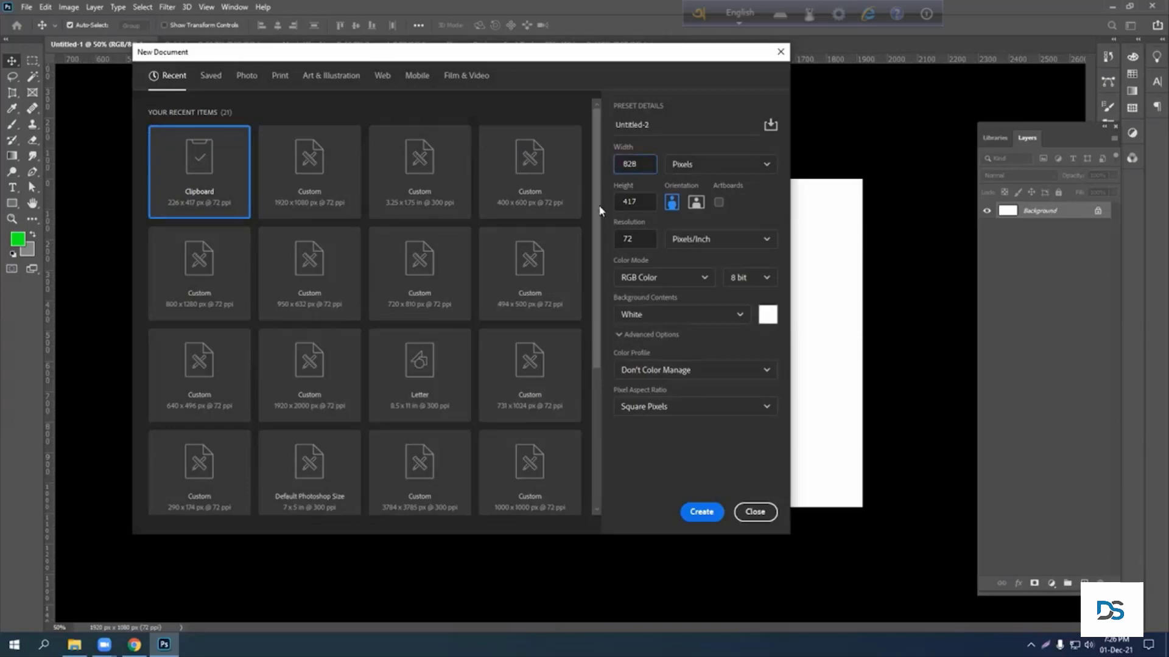
double_click(615, 205)
click(687, 514)
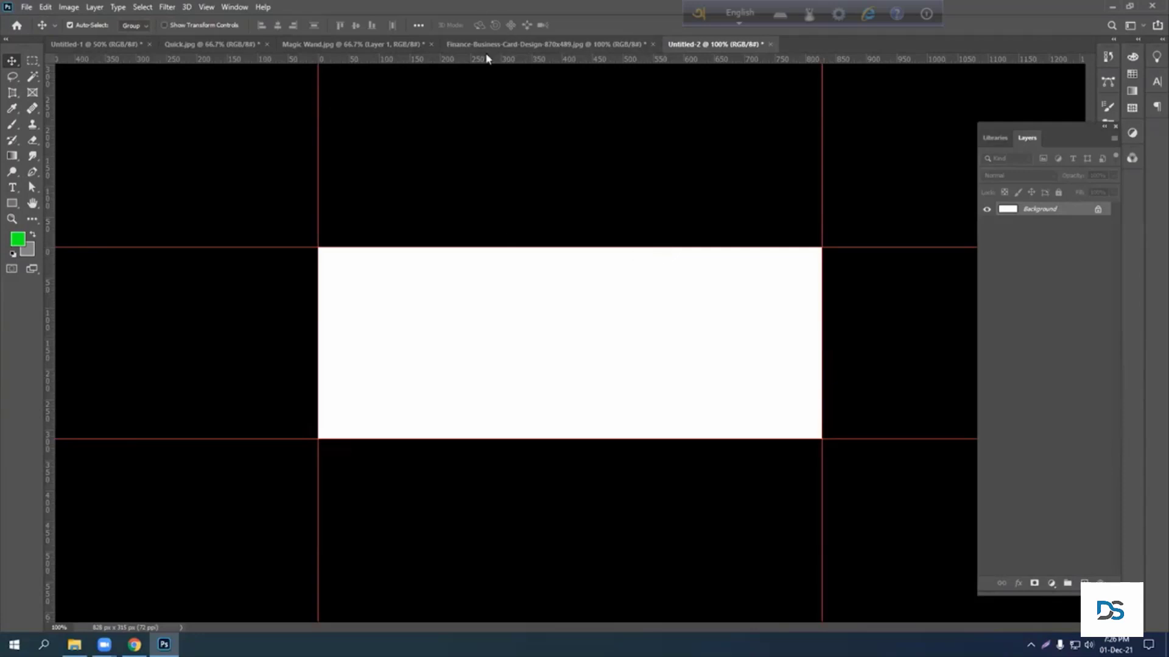
Undo the square crop in Quick.jpg and crop the full advertisement to an 828 by 315 ratio
click(238, 44)
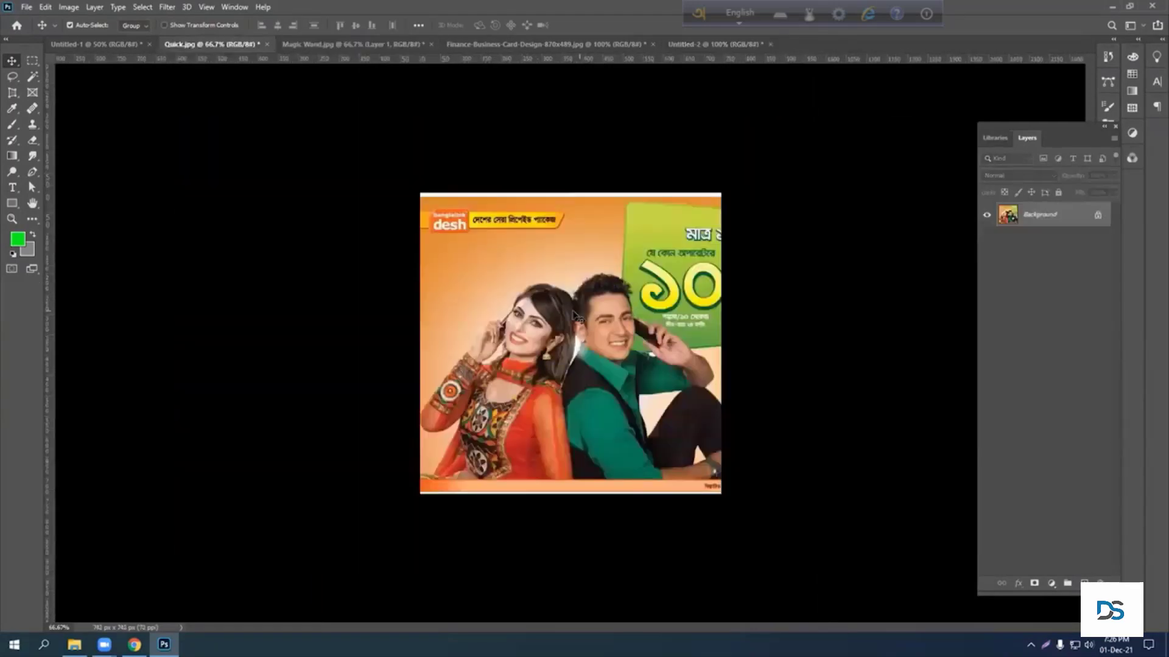
key(ctrl+z)
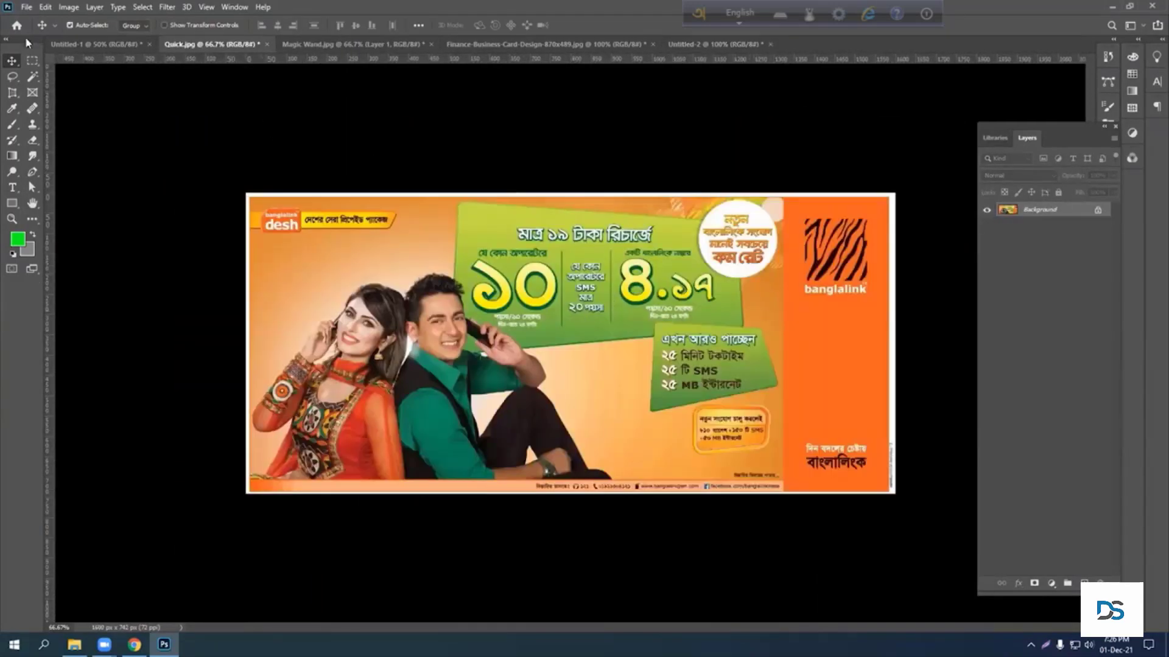
click(10, 97)
right_click(10, 97)
click(55, 91)
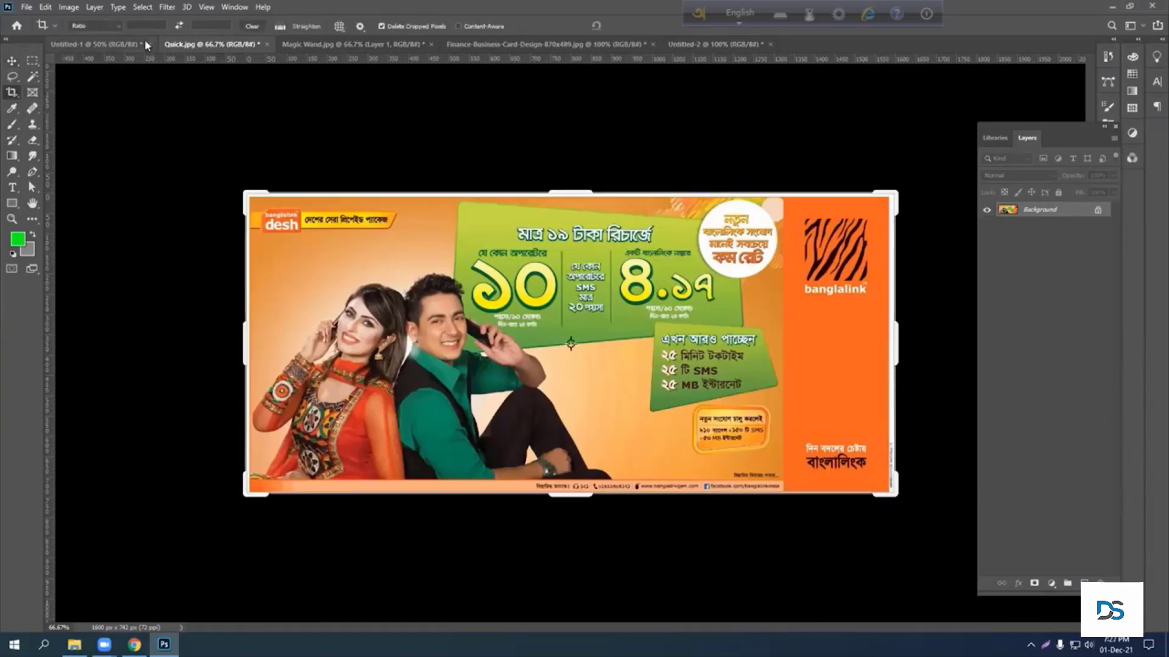
click(135, 26)
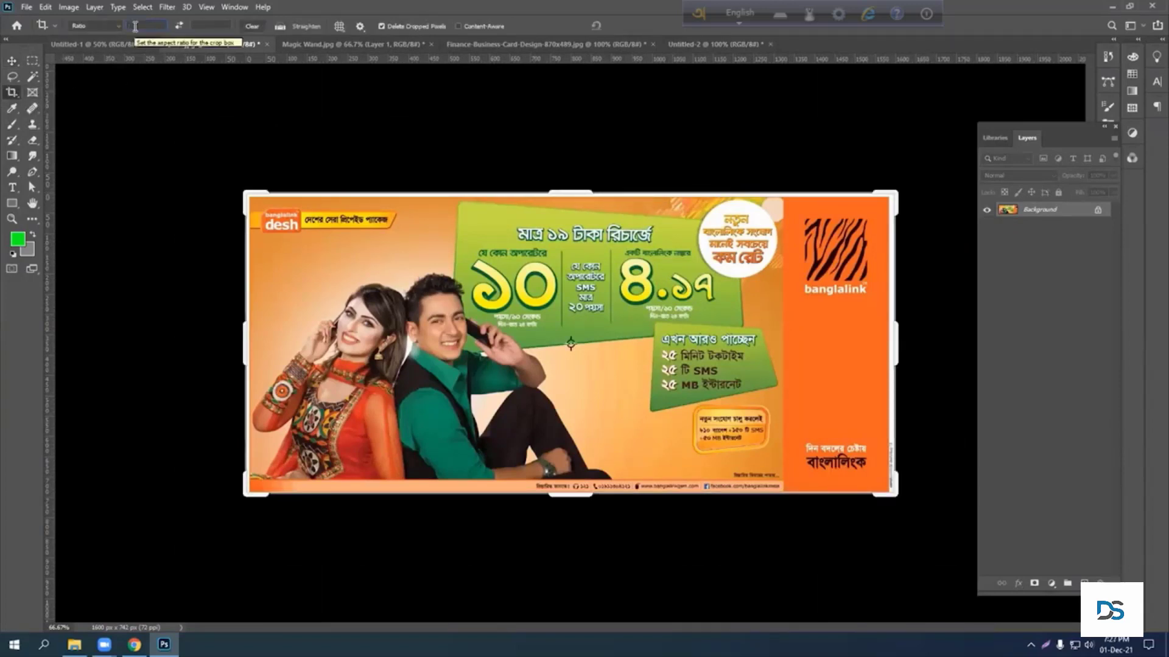
text(828)
key(Tab)
text(315)
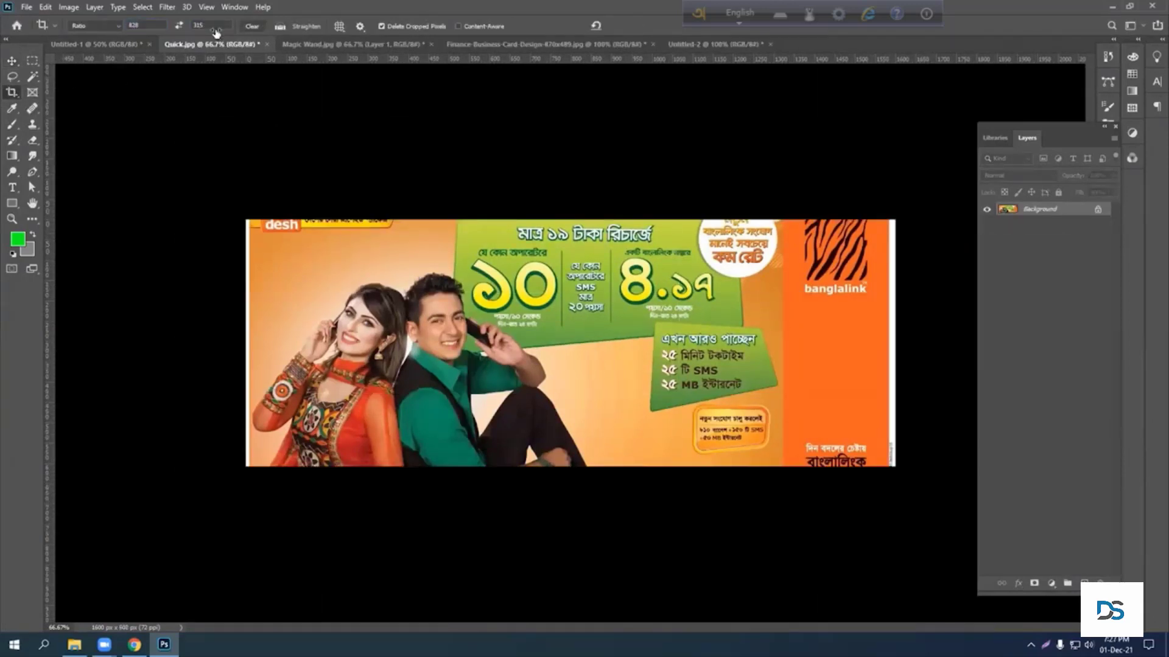
Close the Magic Wand.jpg document without saving its changes
click(465, 47)
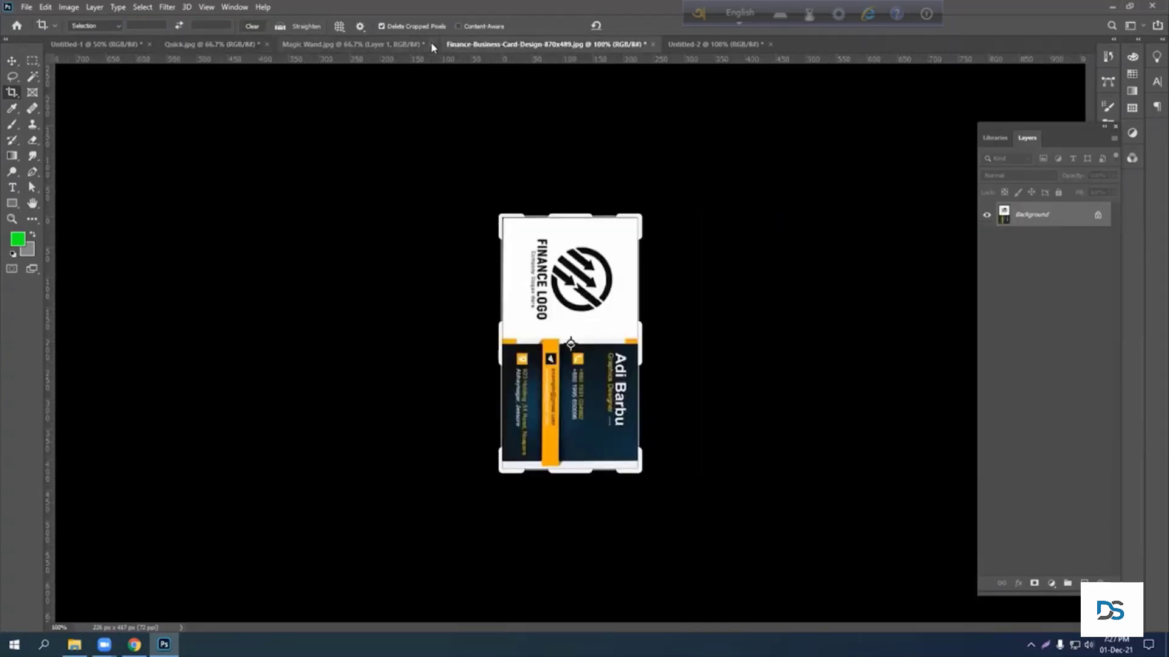
click(431, 44)
click(578, 239)
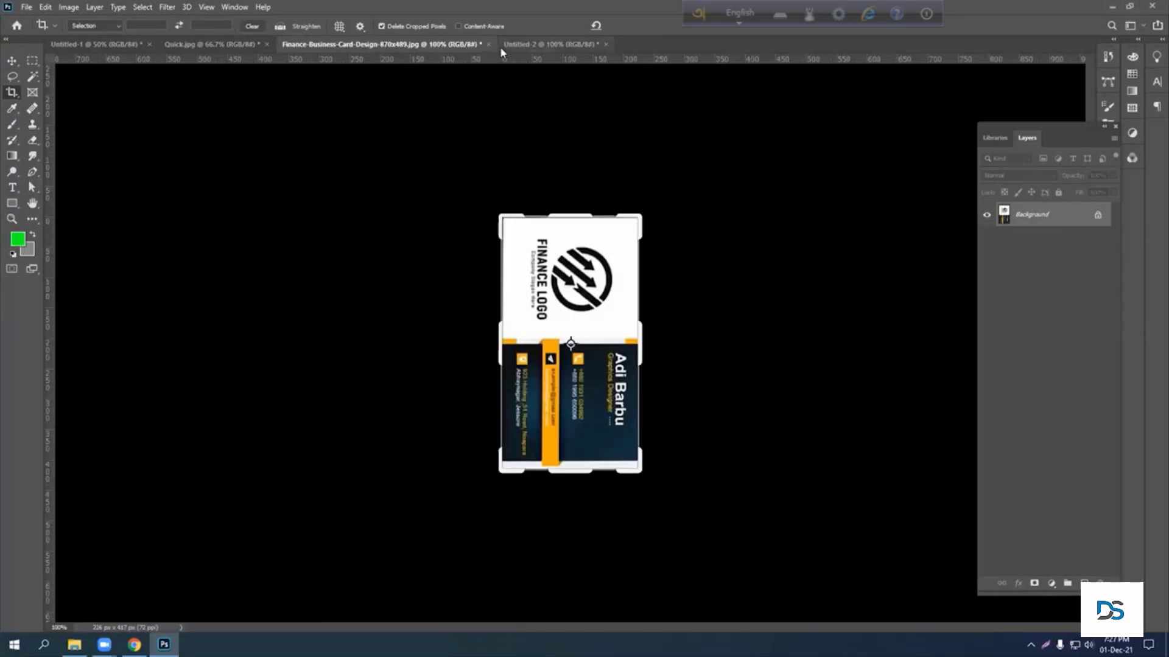
Paste the copied advertisement into Untitled-2, then scale it down and position it to fit the blank canvas
click(514, 44)
key(v)
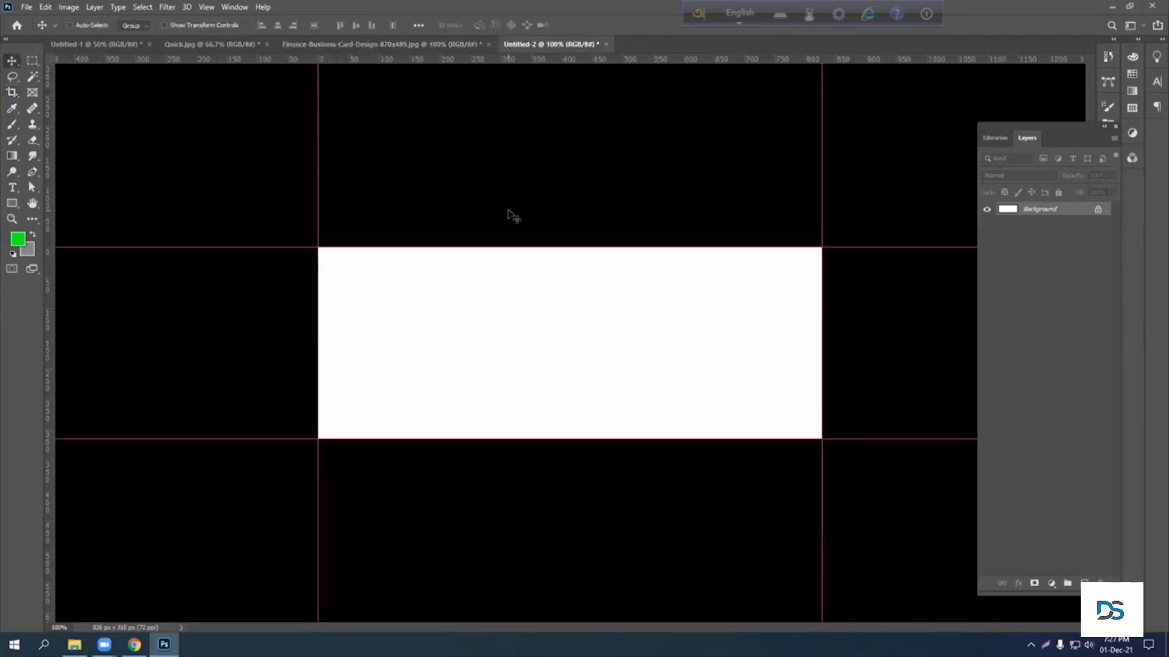
key(ctrl+v)
key(ctrl+t)
drag(617, 321, 528, 253)
drag(230, 178, 386, 248)
drag(534, 350, 437, 331)
drag(289, 213, 322, 226)
drag(425, 317, 343, 312)
key(Return)
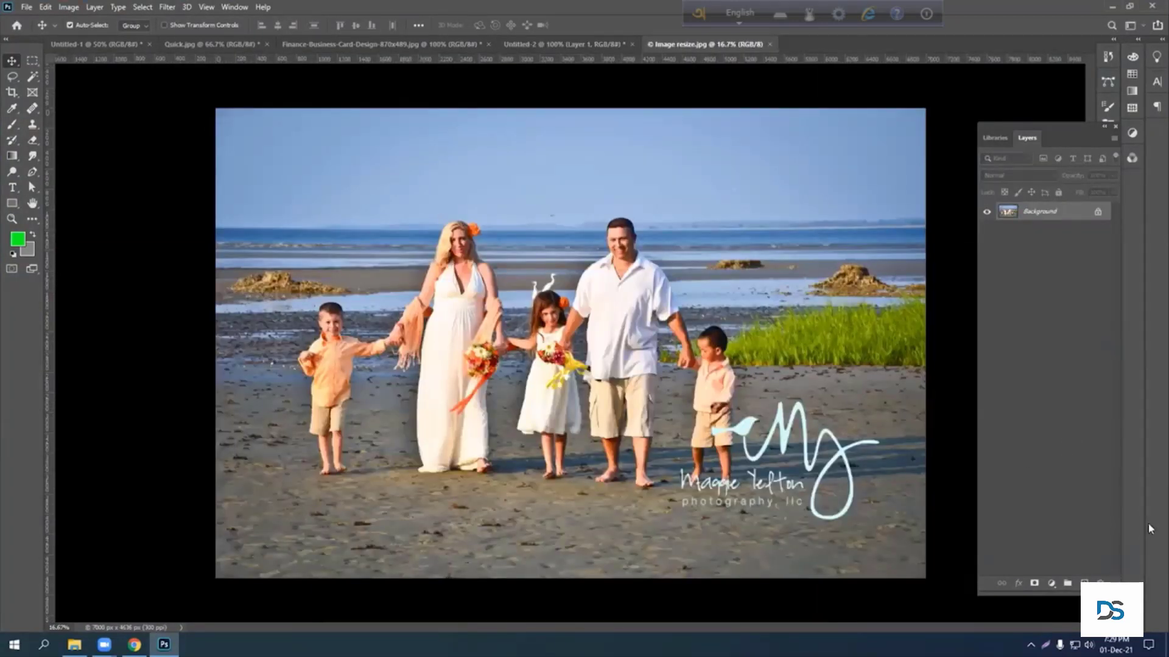
Set up a Save for Web (Legacy) export of Image resize.jpg as a JPEG with quality 71
click(27, 7)
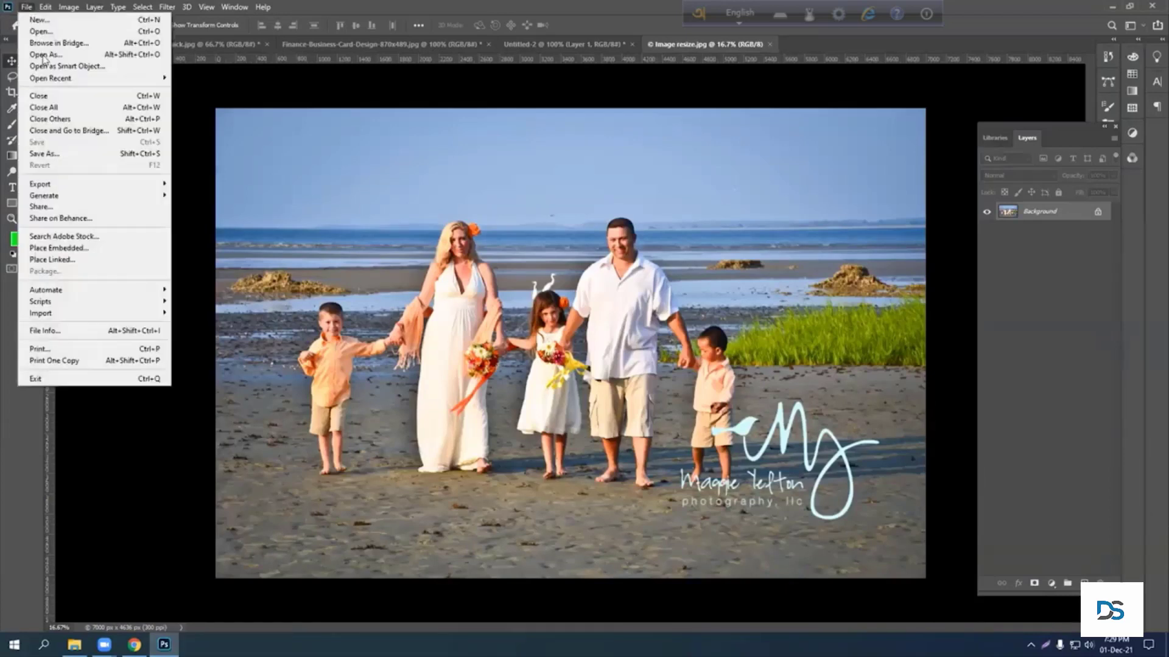
mouse_move(116, 186)
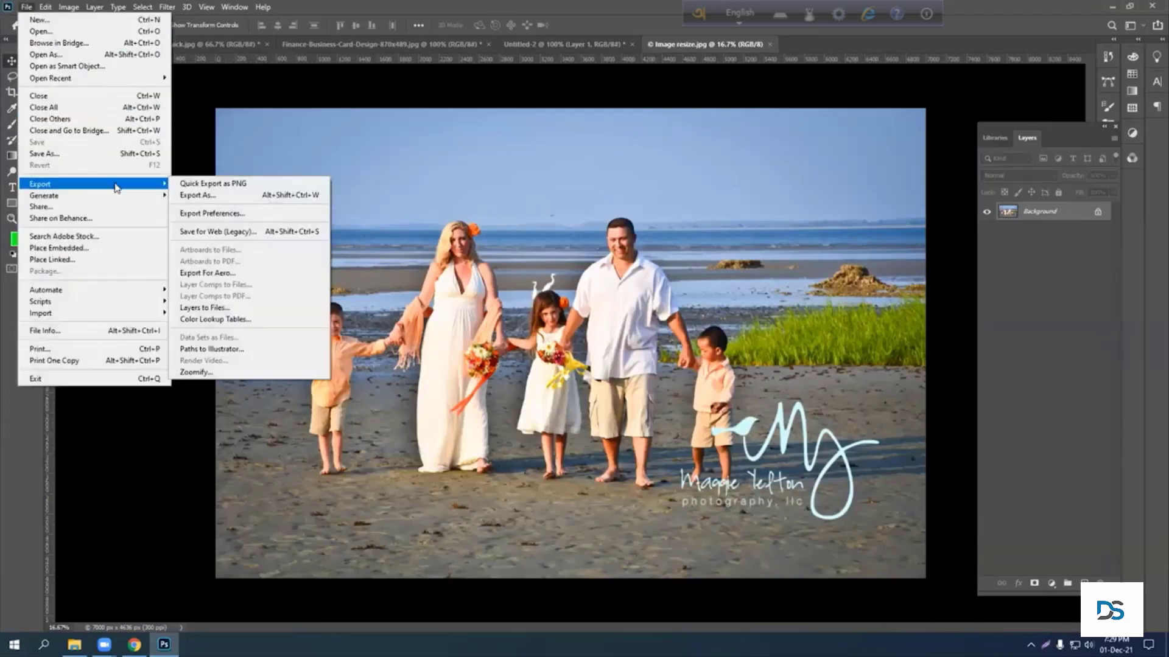
click(244, 234)
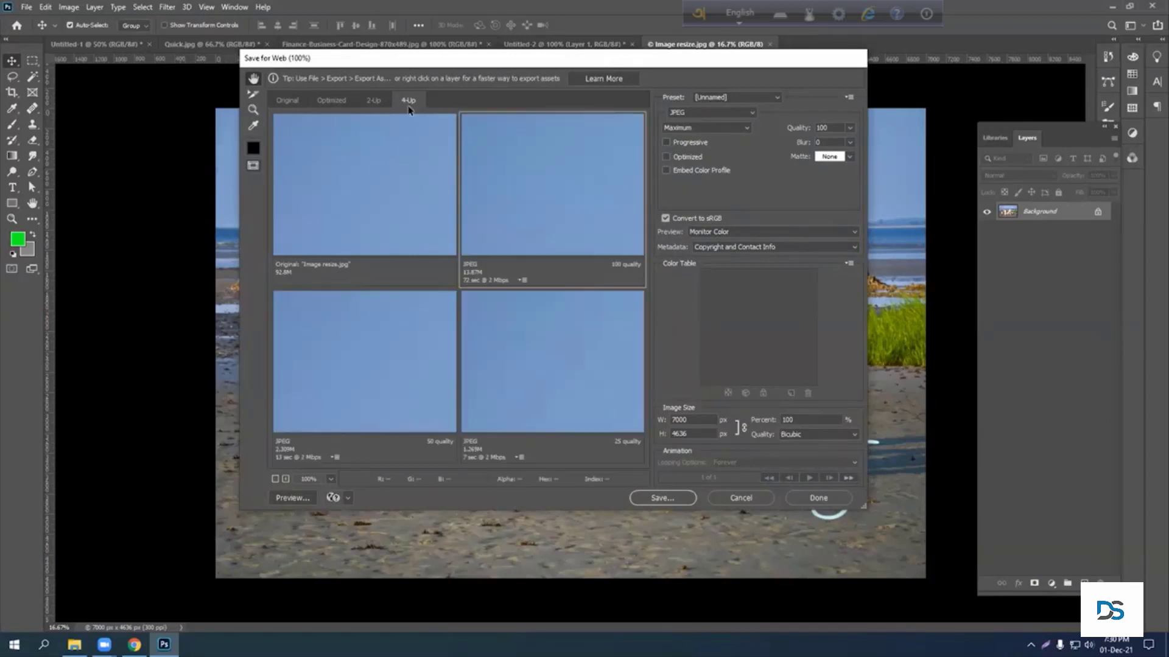
drag(602, 61, 418, 83)
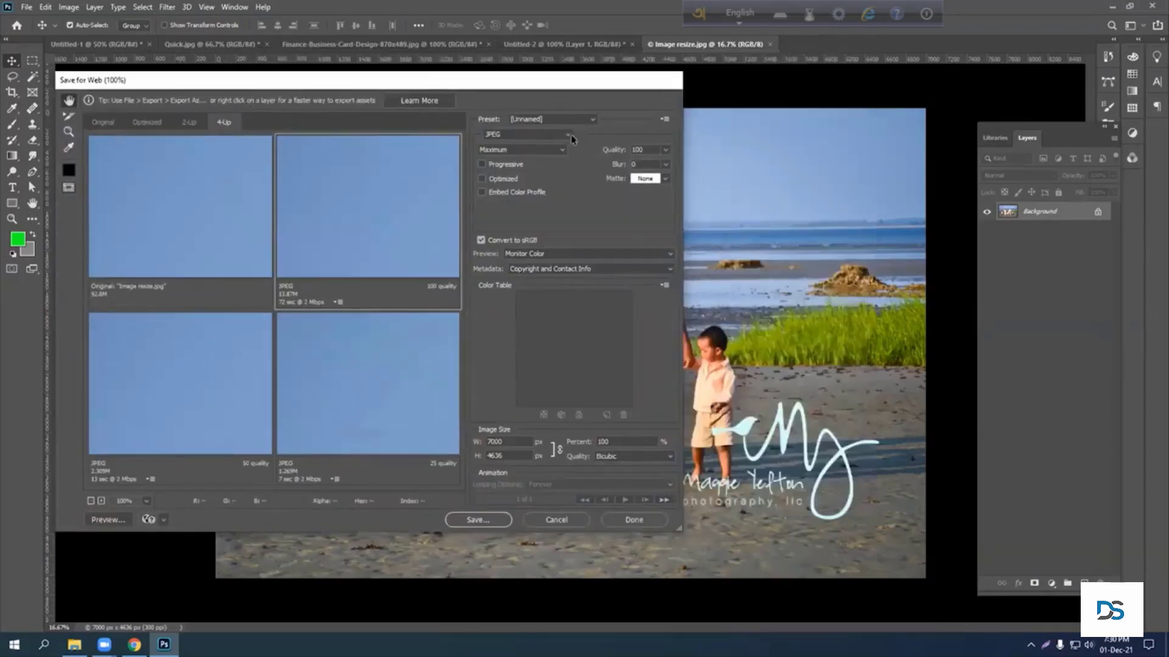
click(543, 135)
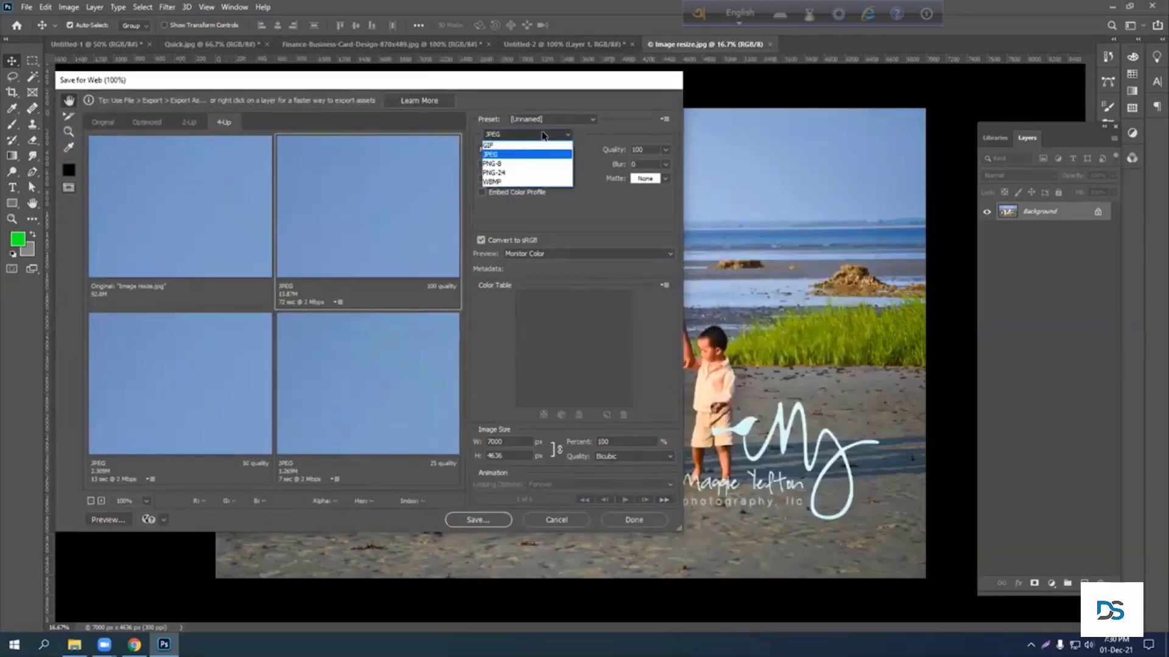
click(495, 156)
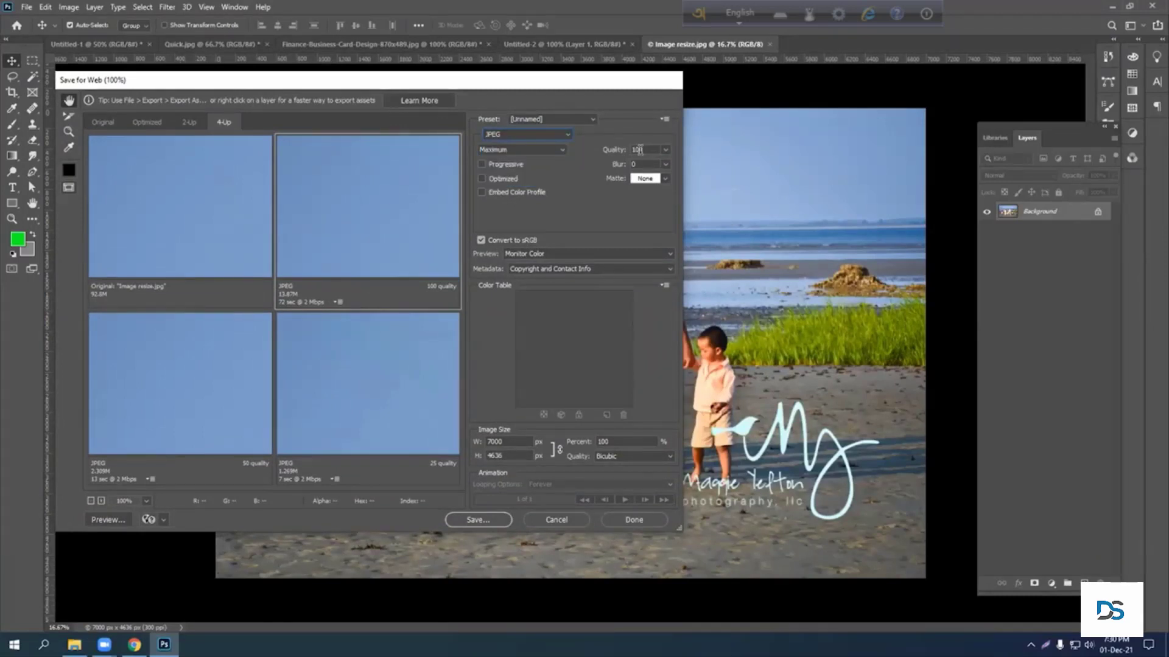
click(666, 149)
drag(666, 169, 647, 170)
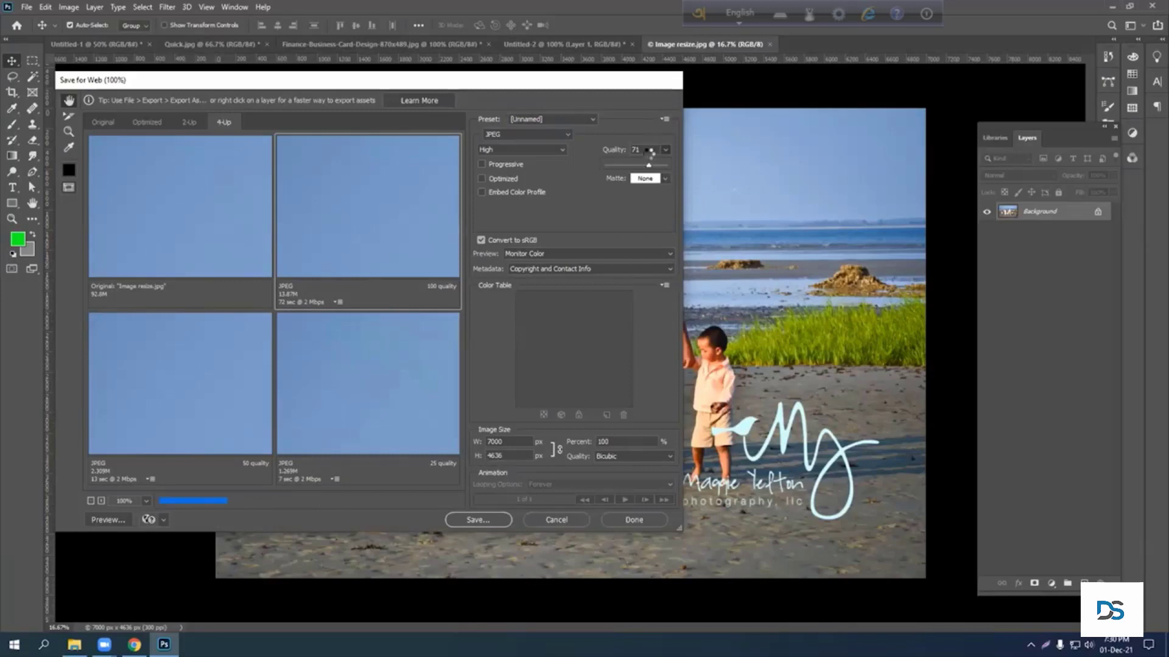
drag(598, 87, 650, 81)
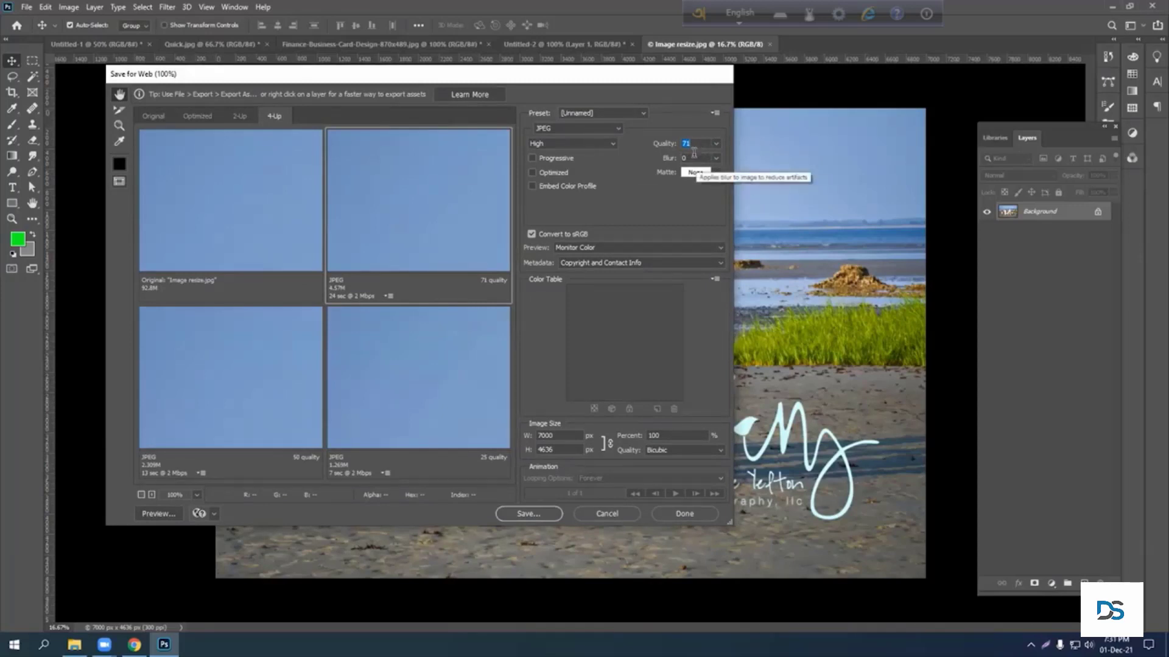
Save the optimized image to the Desktop under the file name cvr
click(524, 514)
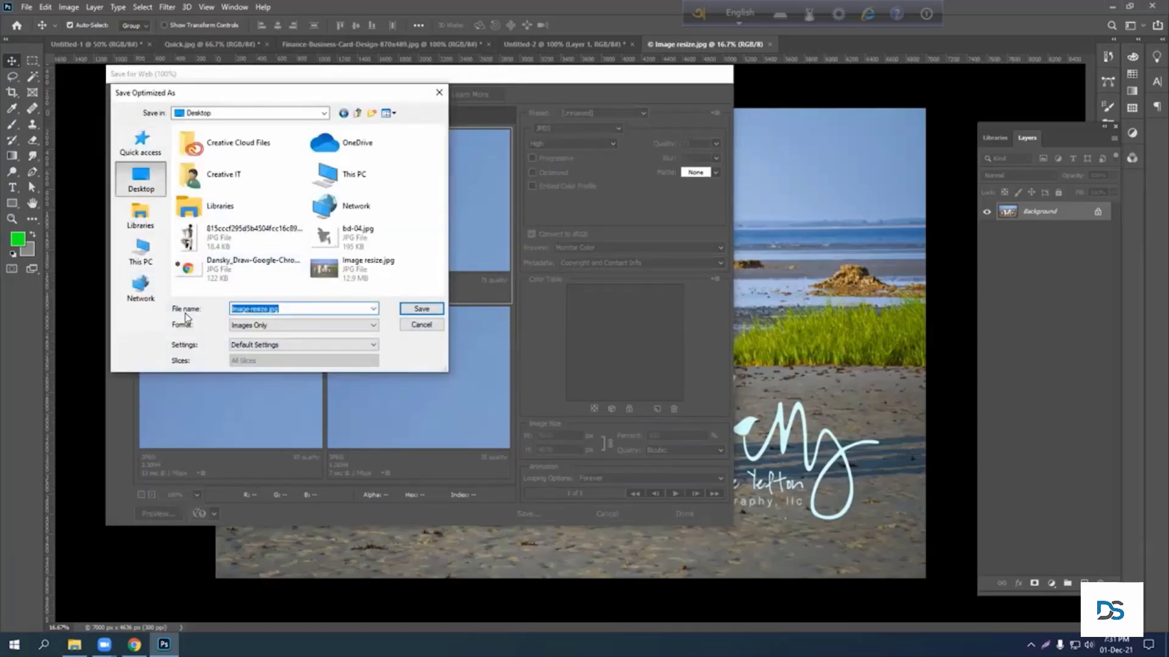
text(cvr)
click(422, 309)
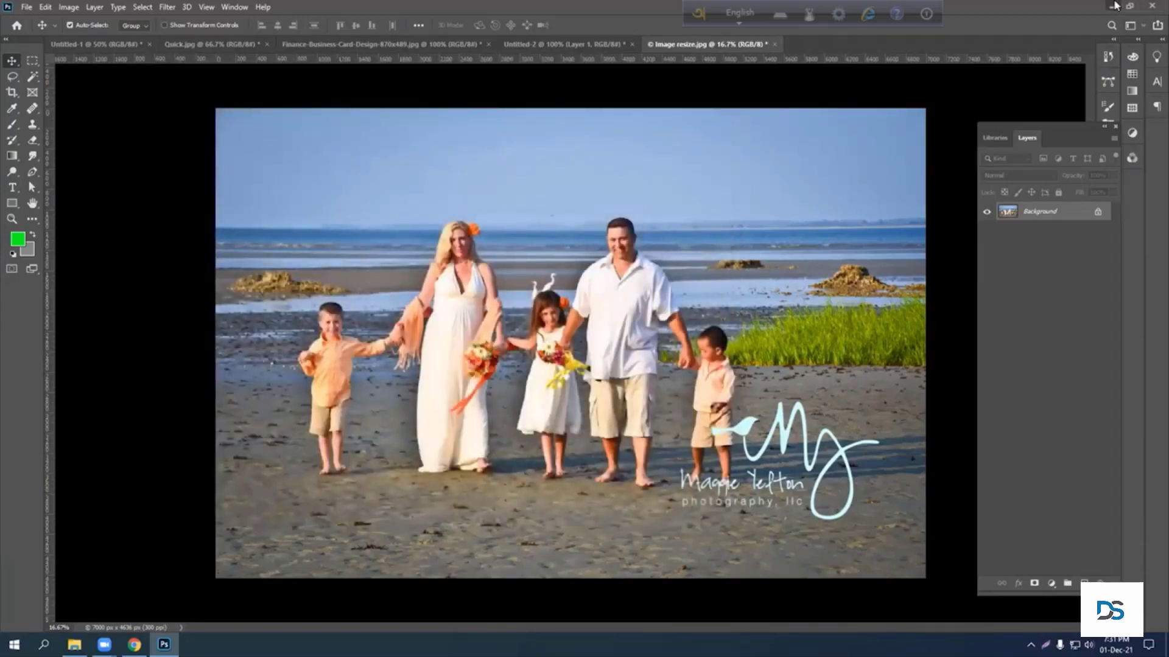
Switch to the Windows desktop, place cvr.jpg beside Image resize.jpg and check its file size in the properties
click(1114, 6)
drag(82, 399, 633, 153)
right_click(632, 159)
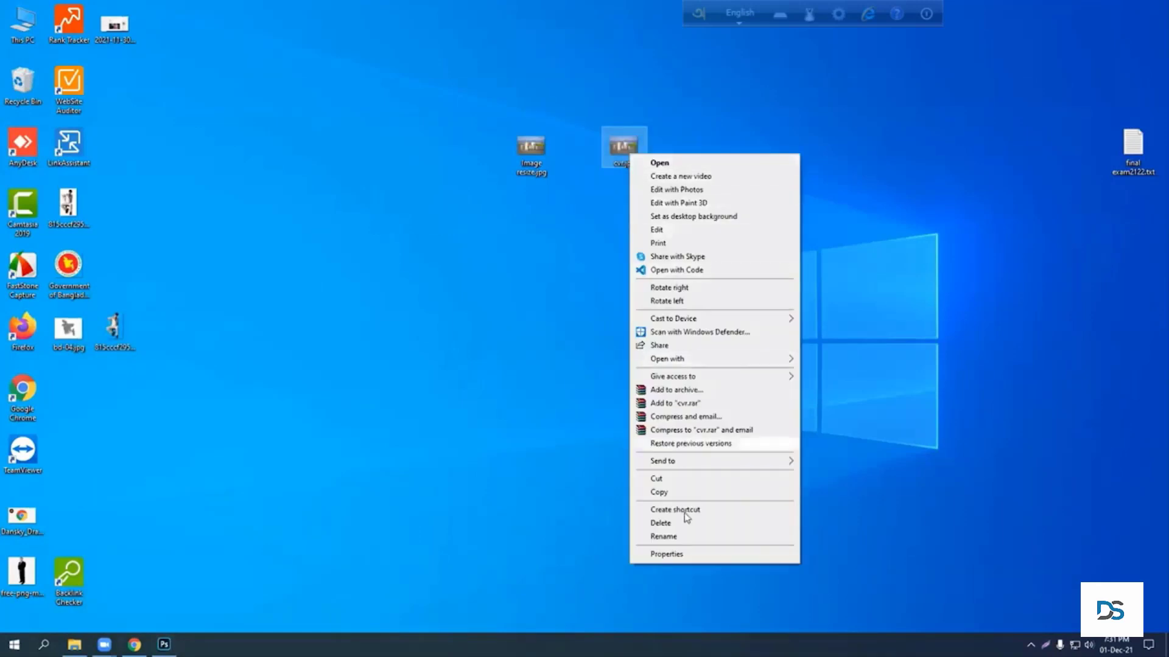
click(662, 554)
drag(691, 290, 718, 287)
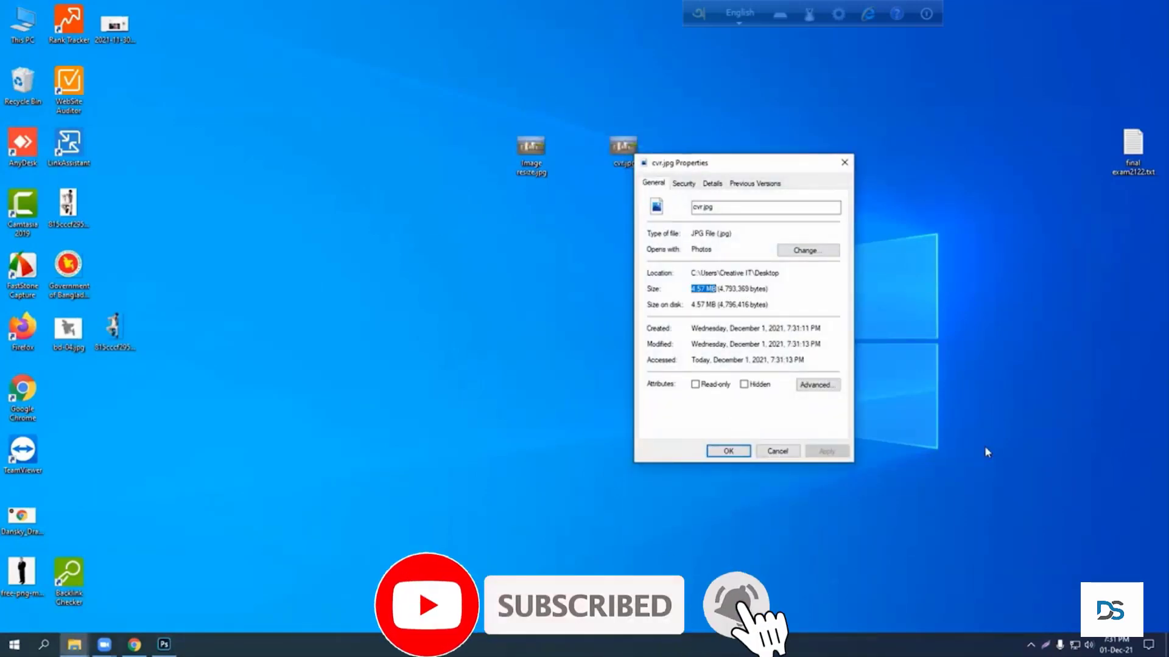
drag(739, 162, 741, 89)
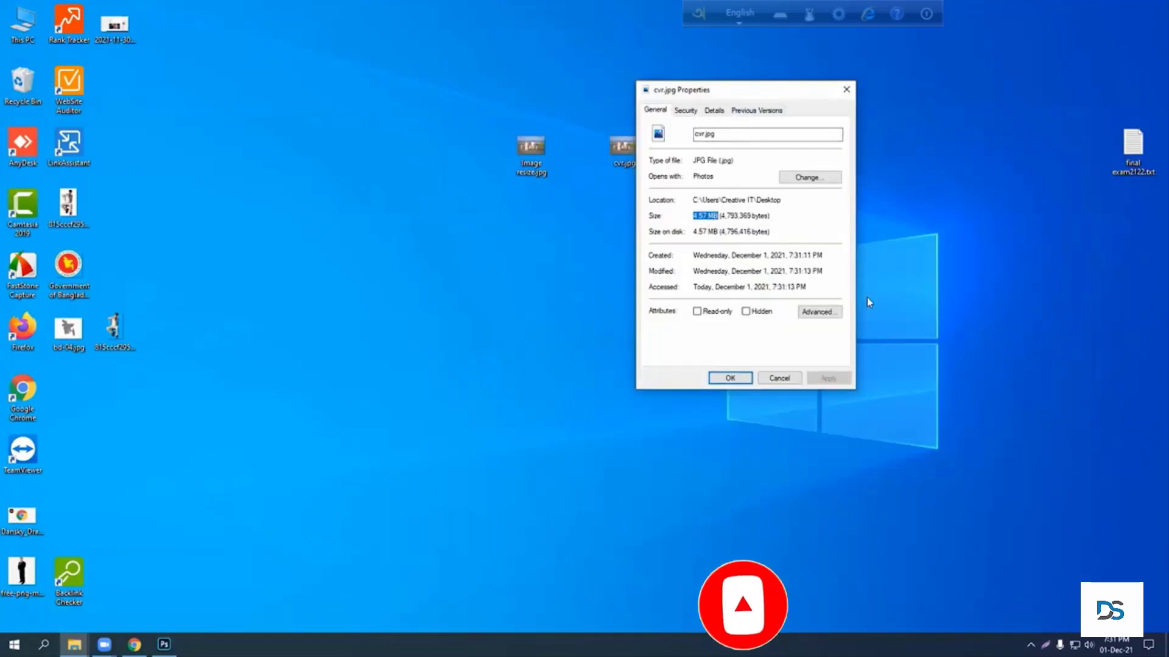
click(791, 380)
View Image resize.jpg and cvr.jpg one after the other in Photos to compare their image quality
double_click(540, 170)
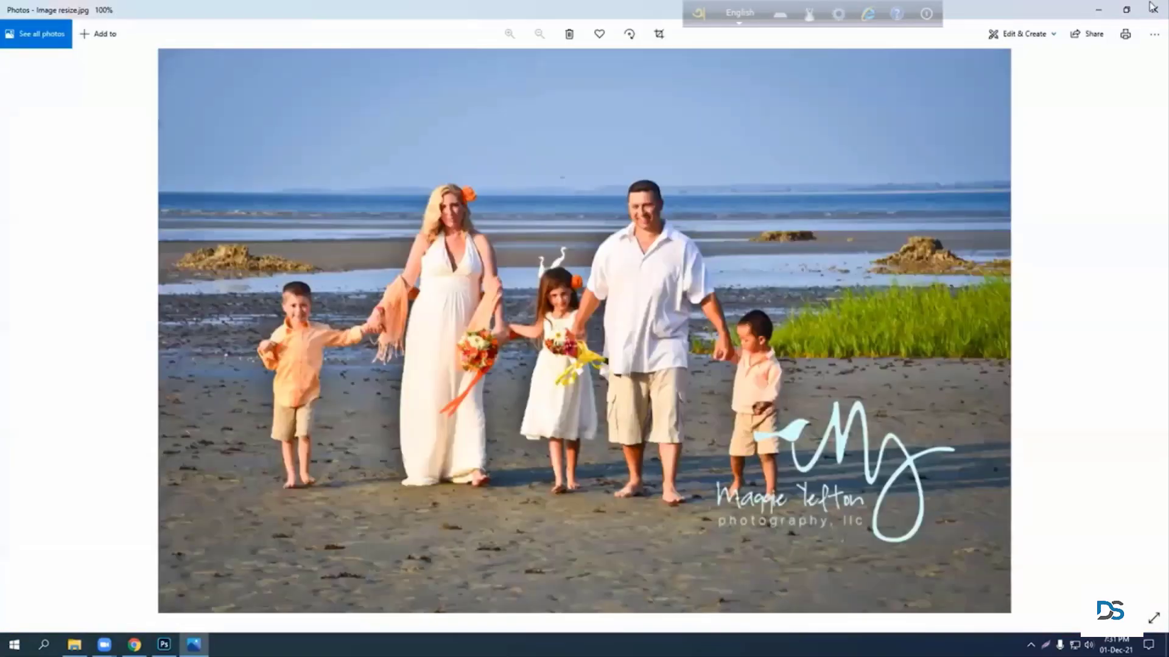
click(1152, 7)
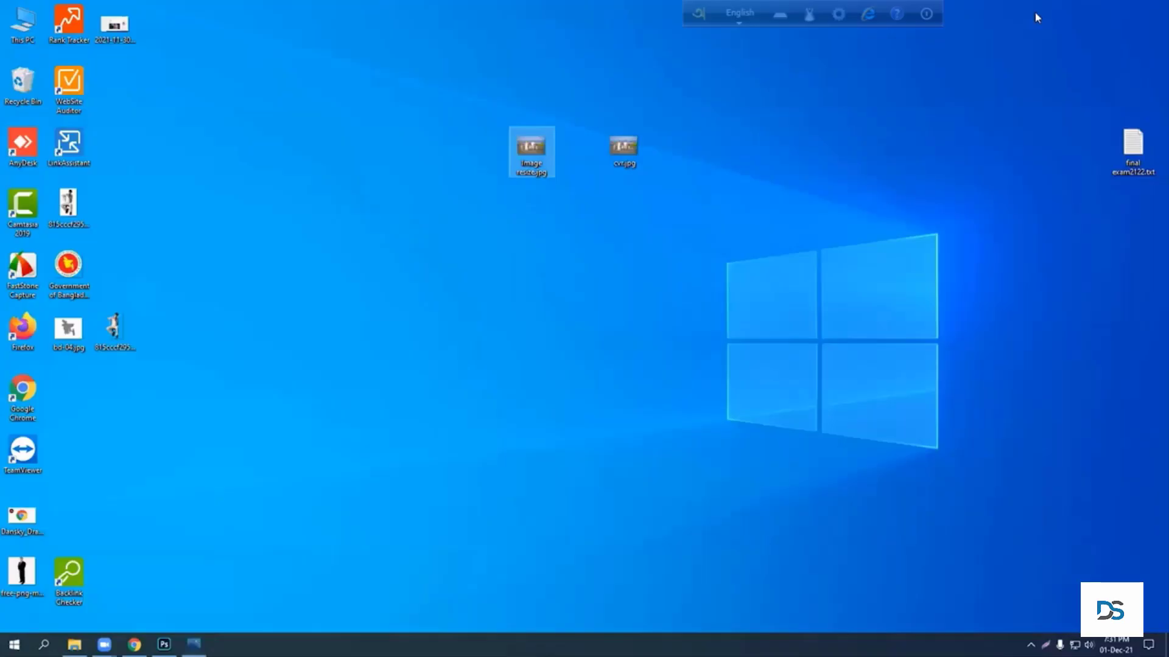
double_click(617, 154)
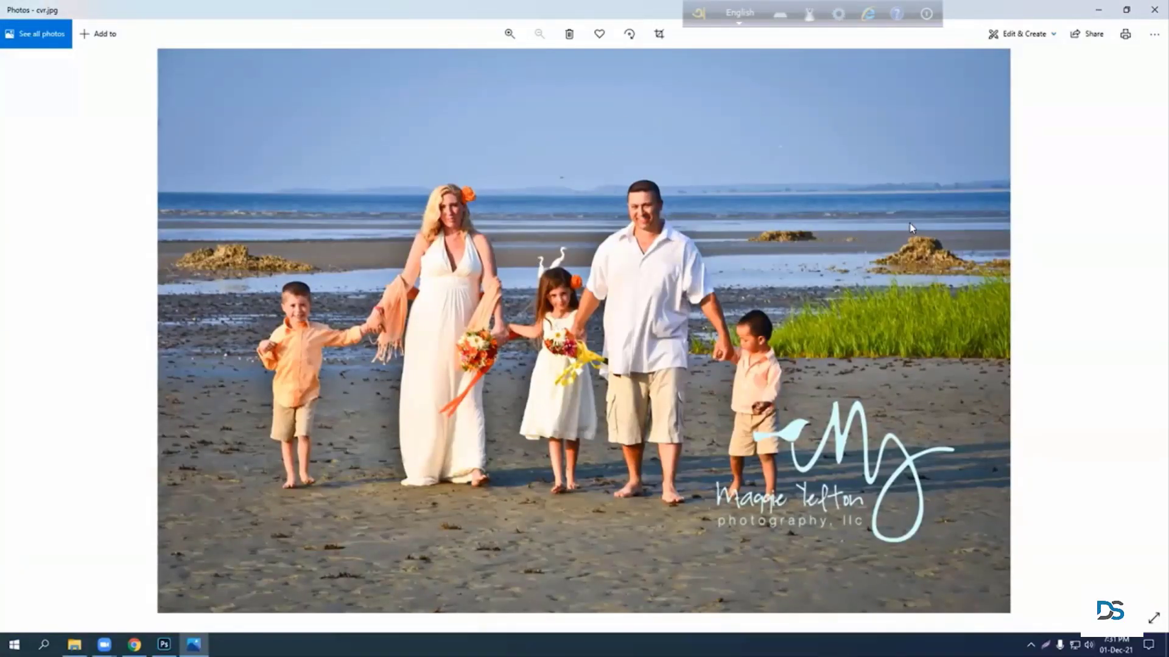
click(1150, 6)
Remove cvr.jpg and Image resize.jpg from the desktop
drag(624, 150, 515, 218)
drag(446, 118, 543, 214)
drag(536, 149, 258, 334)
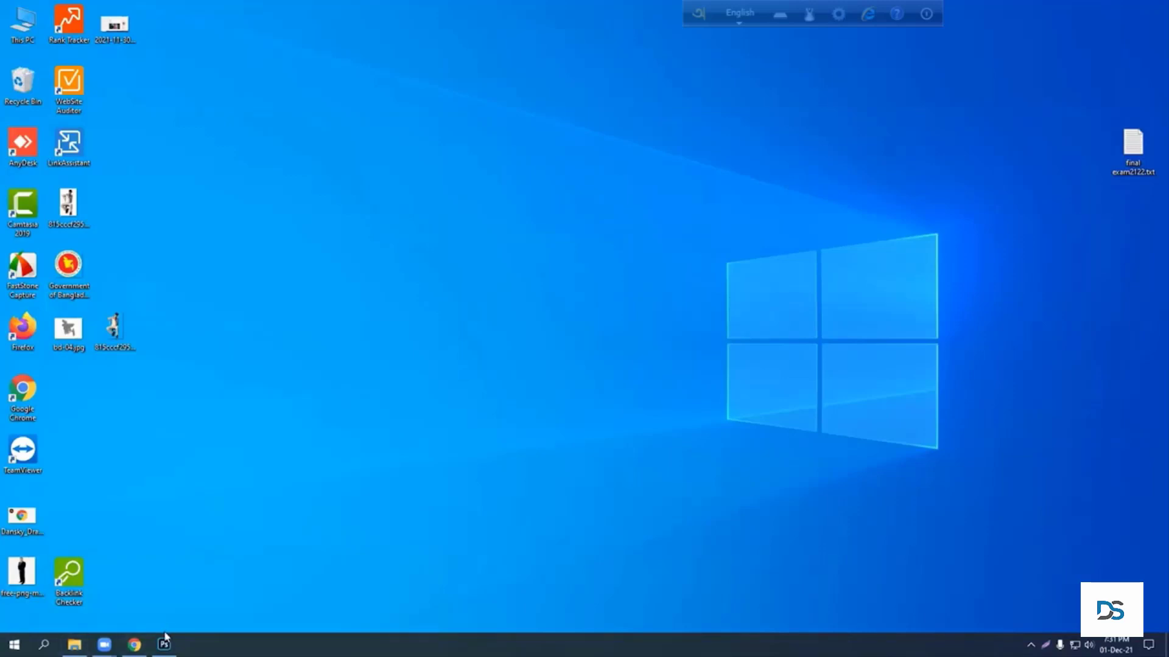
Switch back to Photoshop and close Untitled-2, Image resize.jpg and the business card document without saving
click(164, 644)
click(633, 44)
click(589, 240)
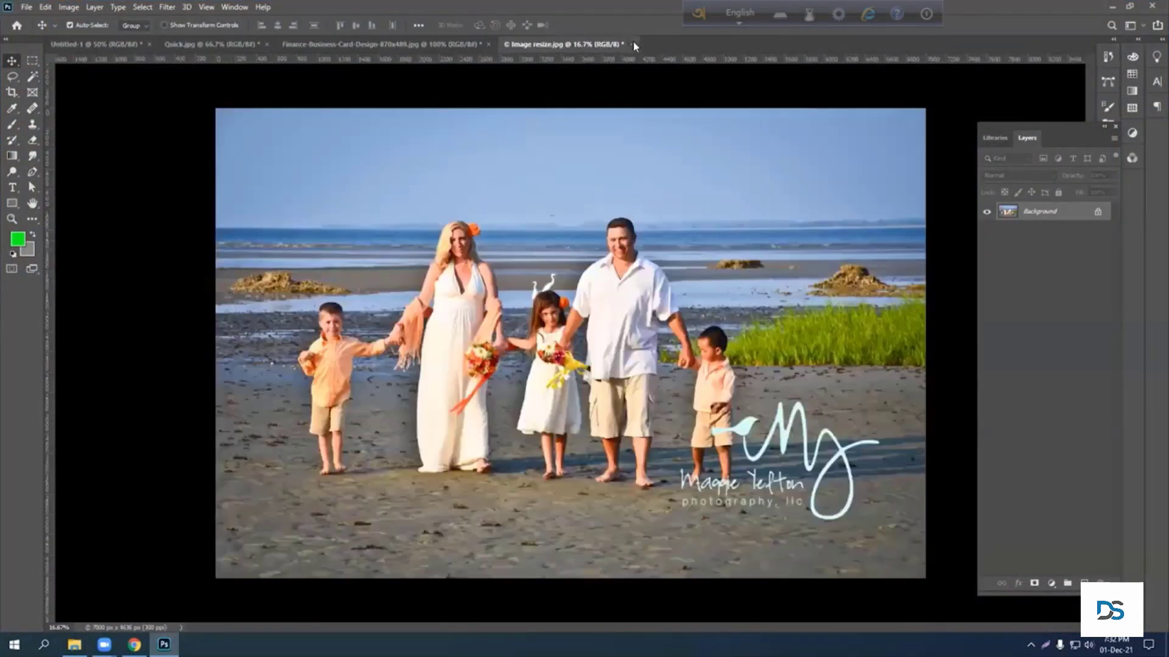
click(633, 44)
click(589, 240)
key(ctrl+w)
click(579, 240)
click(267, 44)
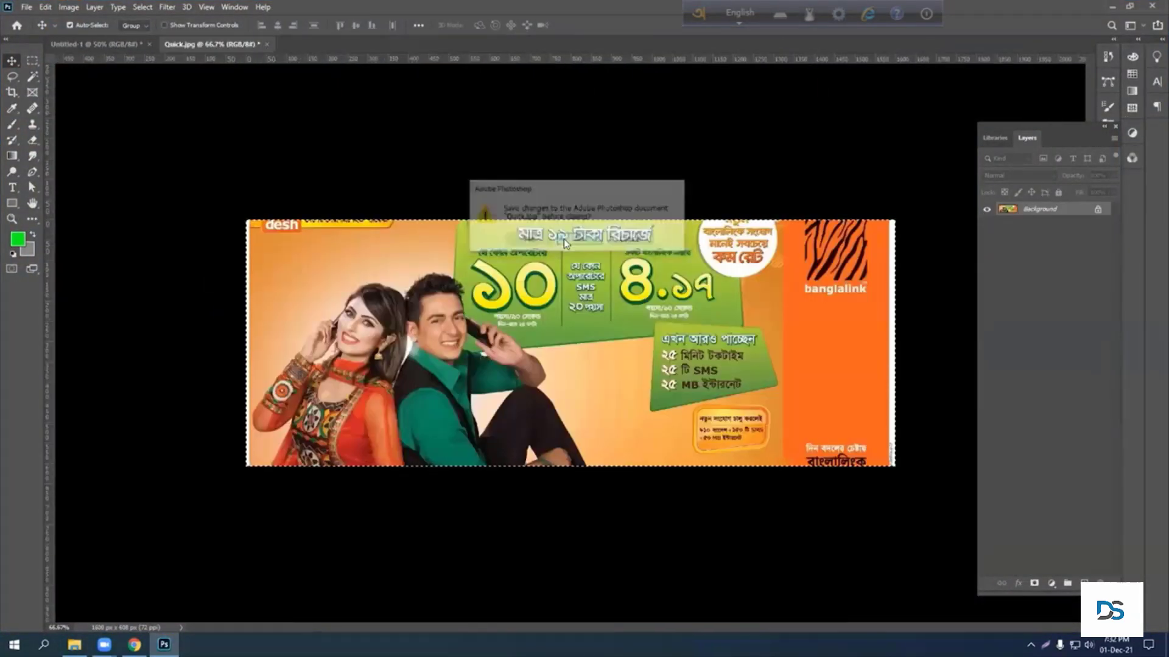
key(n)
Draw a 274 px circle with the Ellipse tool in the upper-left area of Untitled-1 and fill it red
right_click(12, 202)
click(67, 224)
mouse_move(343, 234)
mouse_down()
mouse_move(456, 316)
mouse_move(427, 319)
mouse_up()
click(135, 24)
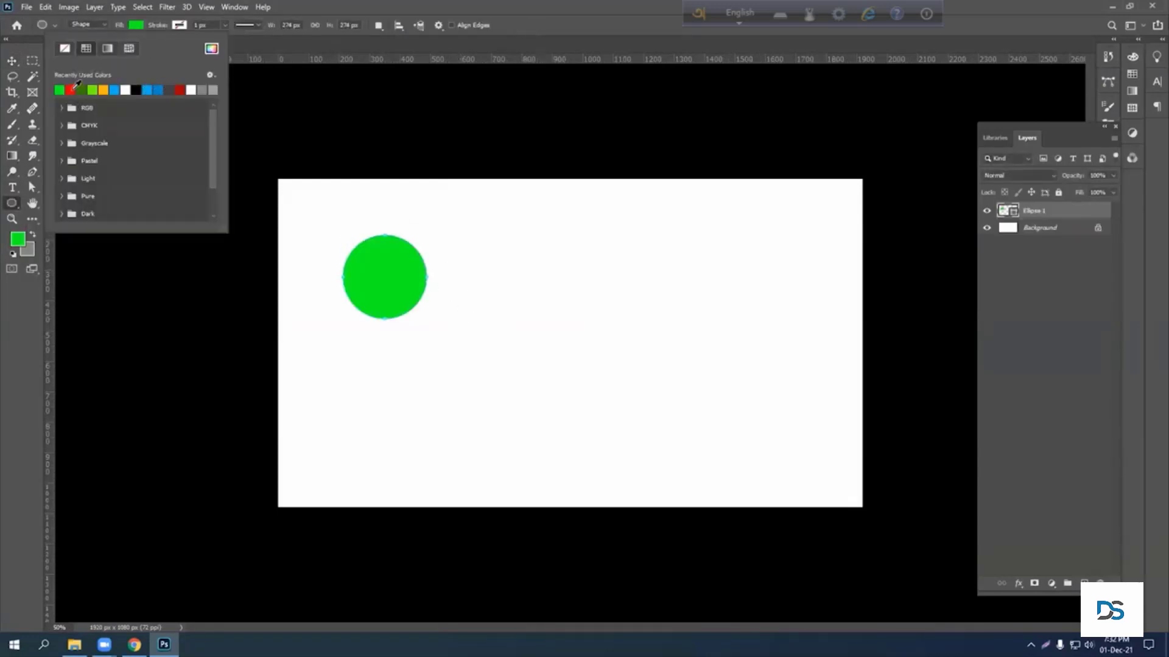
click(70, 91)
Duplicate the red circle three times and spread the four circles at different heights across the canvas
click(12, 60)
drag(402, 283, 728, 404)
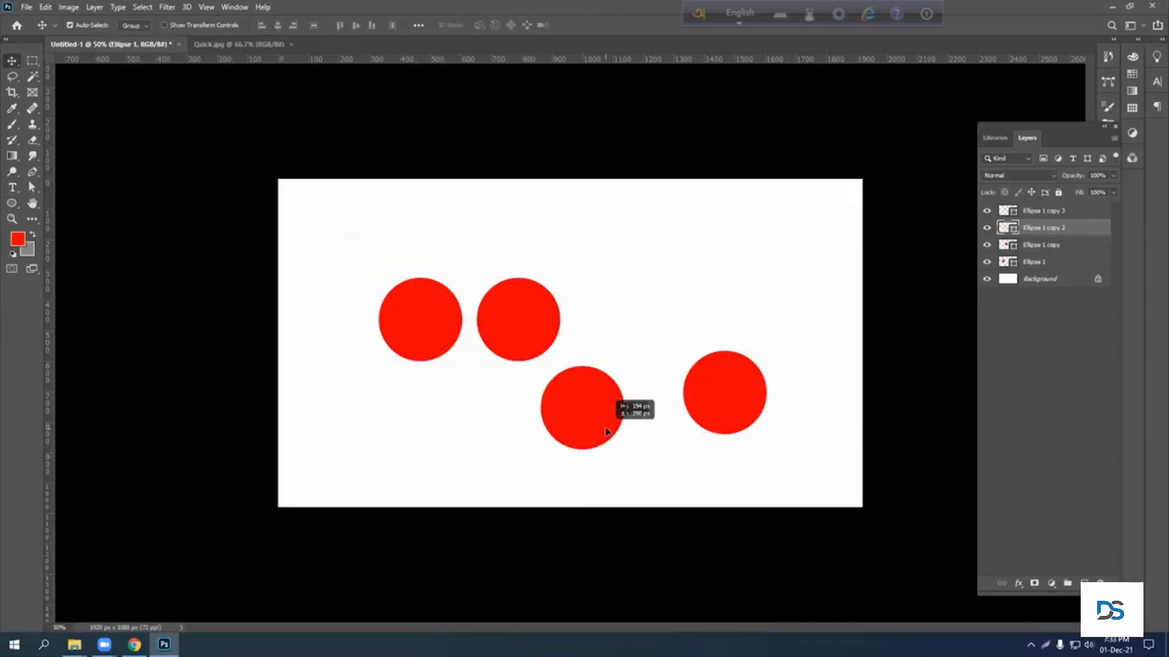
drag(608, 425, 608, 422)
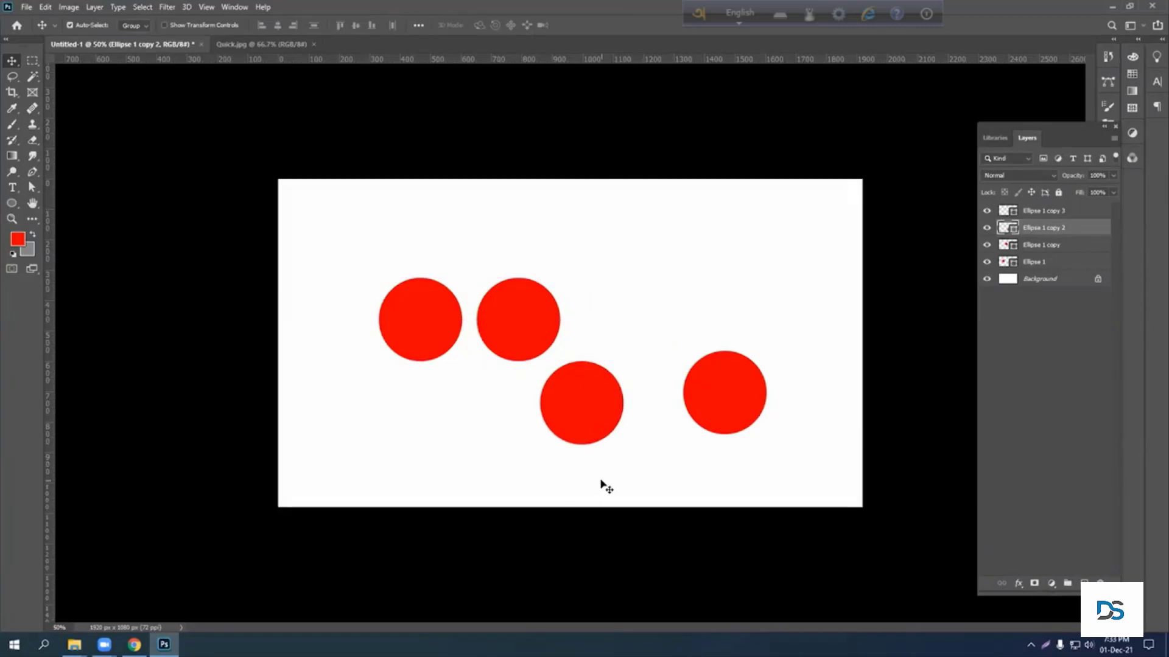
drag(426, 322, 419, 266)
drag(538, 311, 538, 293)
Delete the three circle copies, keeping only the original circle
click(568, 396)
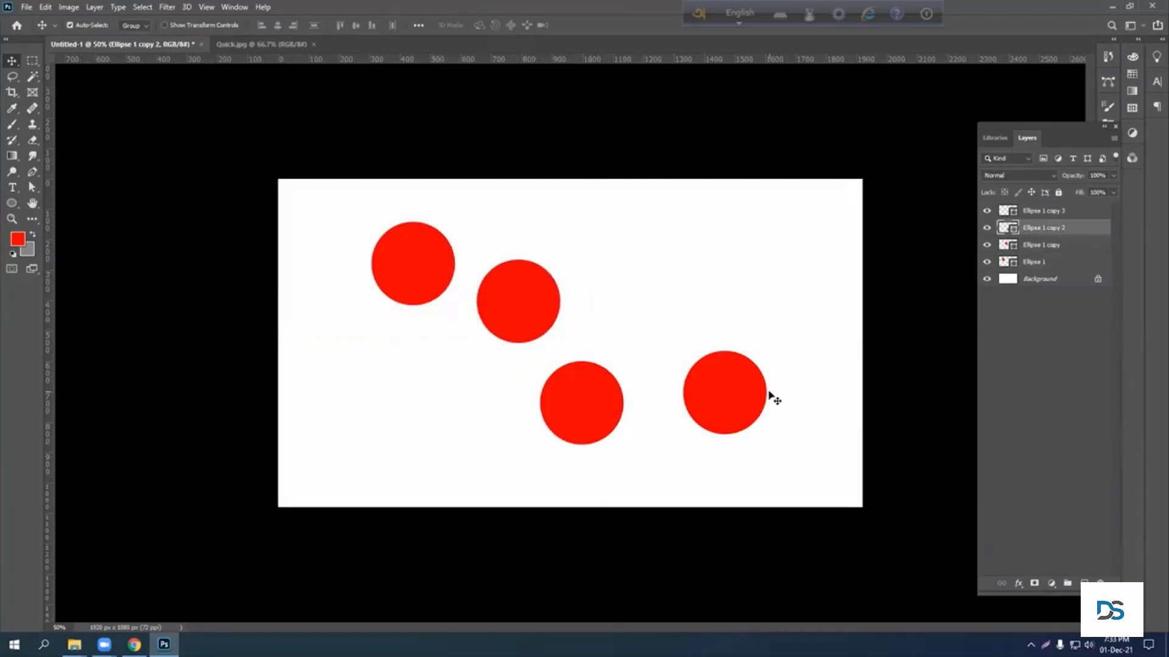
key(Delete)
key(Delete)
key(Delete)
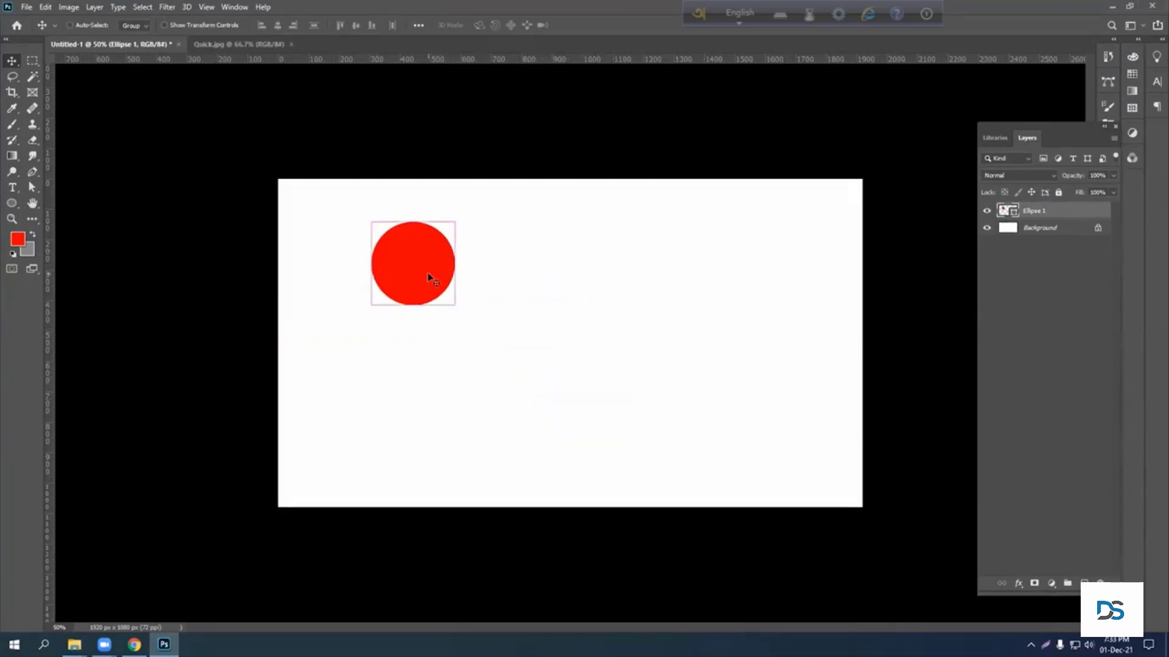
Scale the remaining circle down to about half its size and scatter three duplicates diagonally across the canvas
key(ctrl+t)
drag(455, 222, 606, 322)
click(603, 25)
drag(606, 321, 688, 416)
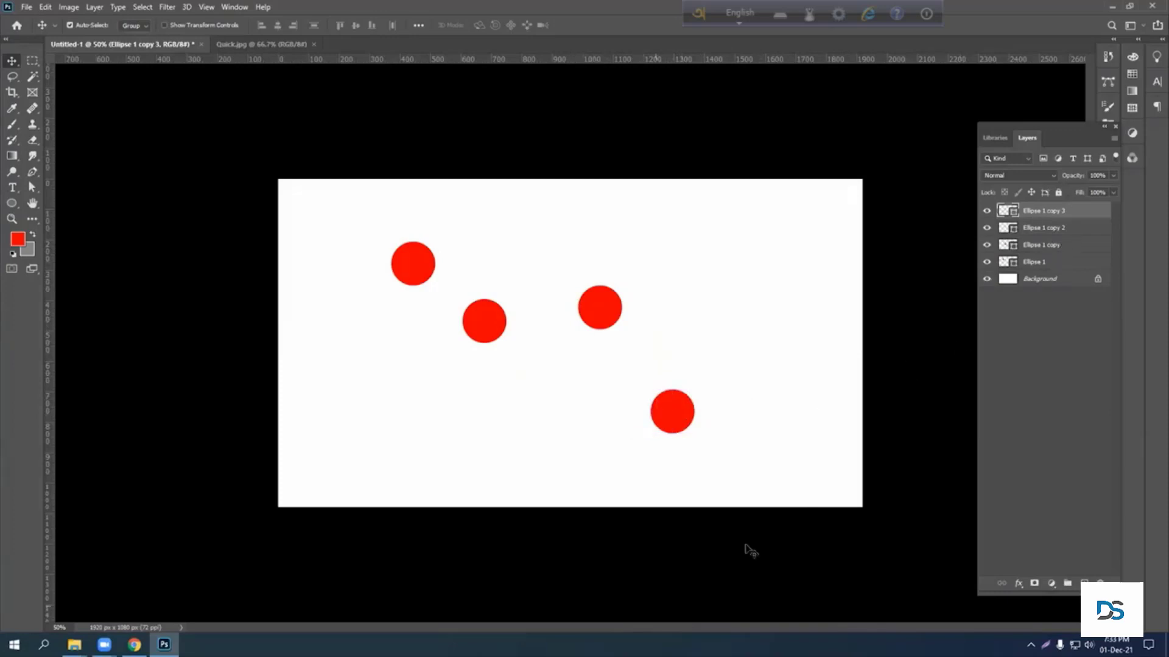
Select all four ellipse layers and add a horizontal guide at the highest circle's top edge
shift+click(1068, 264)
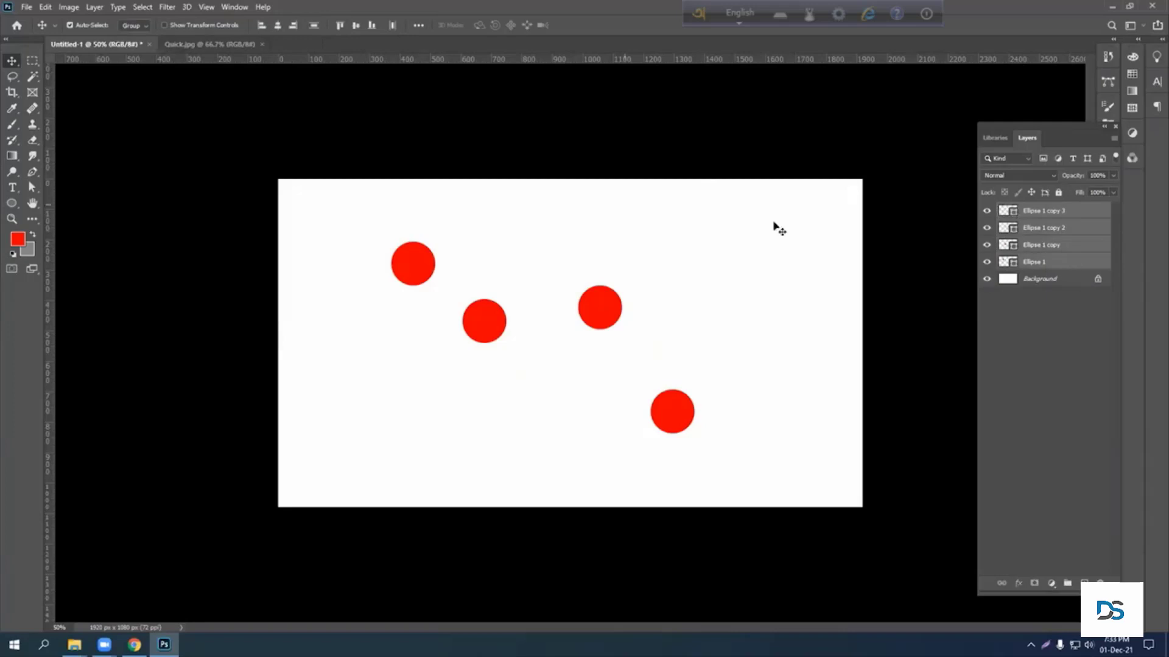
click(418, 26)
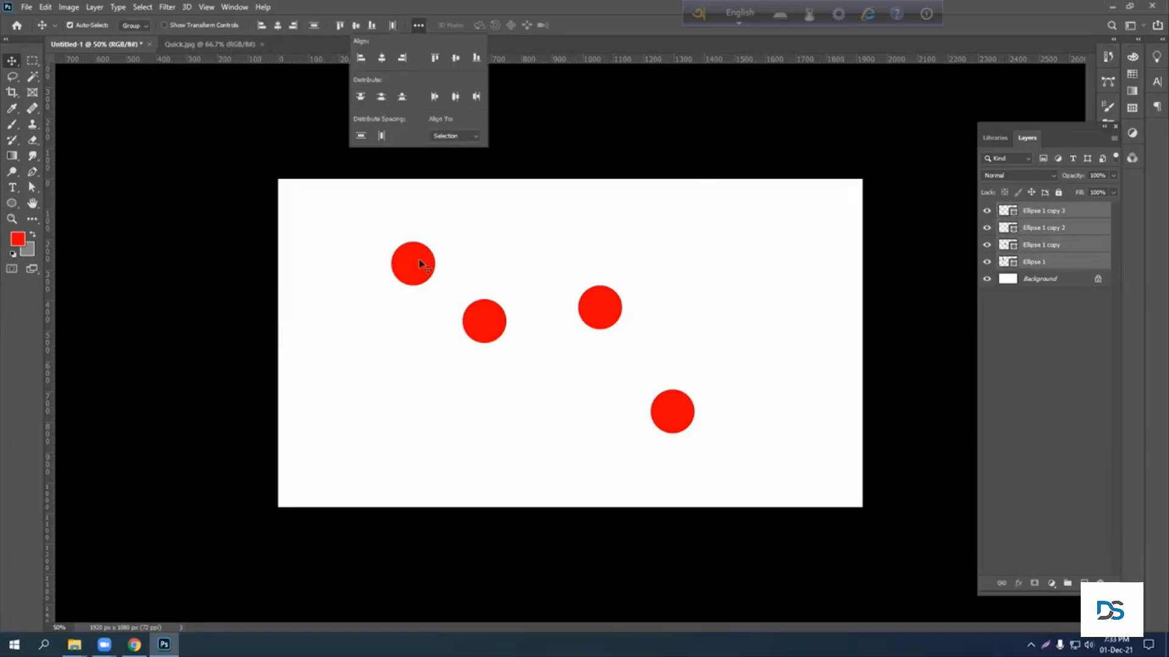
drag(599, 61, 598, 242)
click(420, 25)
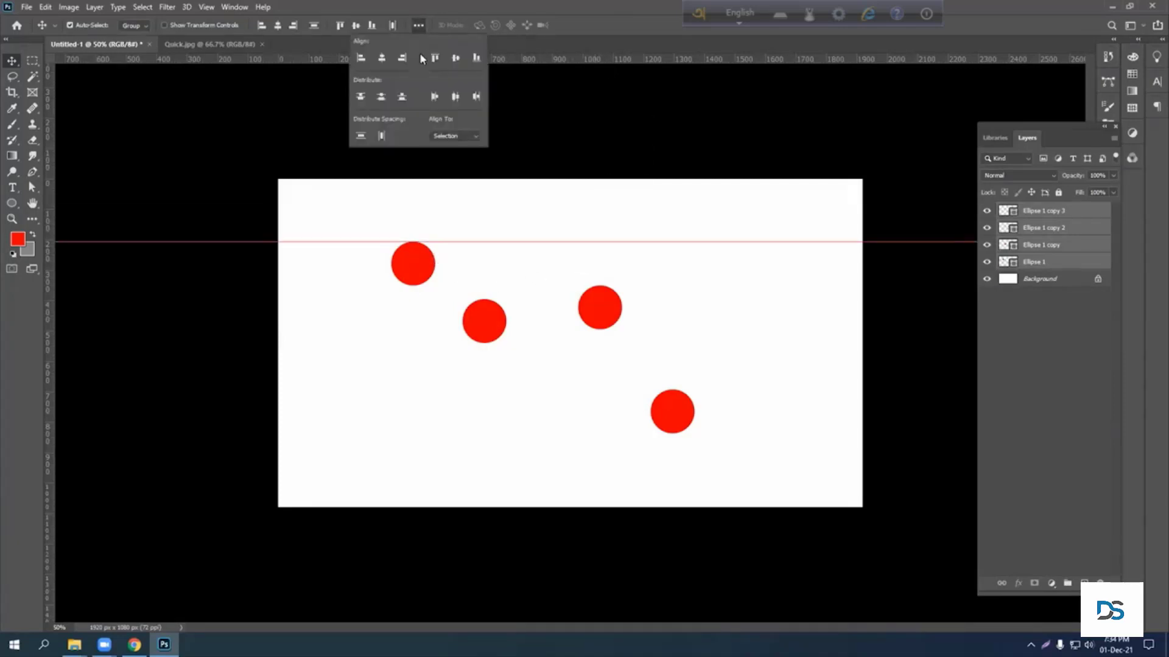
Try top-edge and vertical-centre alignment on the four circles, undoing each, and align them by their bottom edges
click(435, 58)
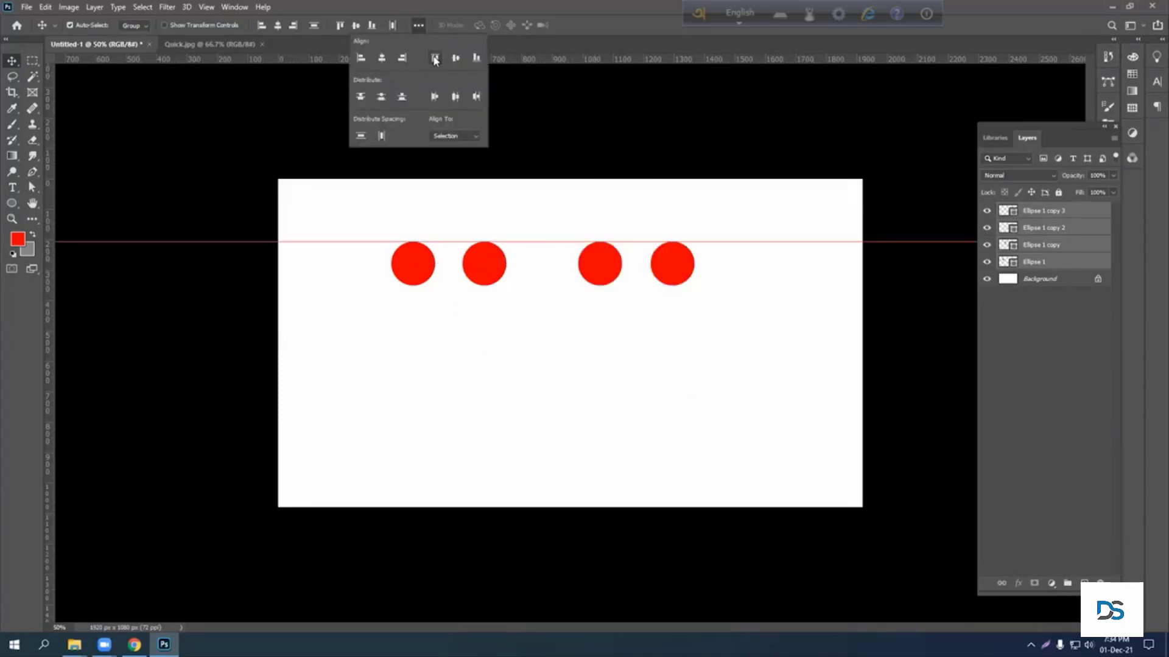
key(ctrl+z)
click(456, 58)
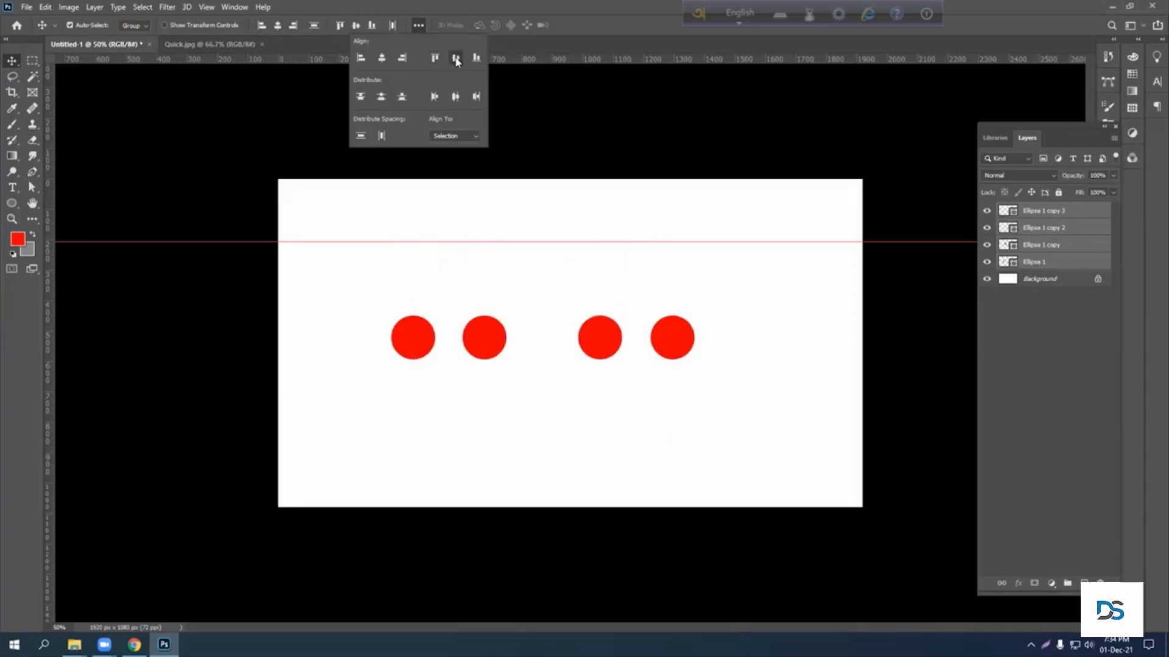
key(ctrl+z)
click(477, 58)
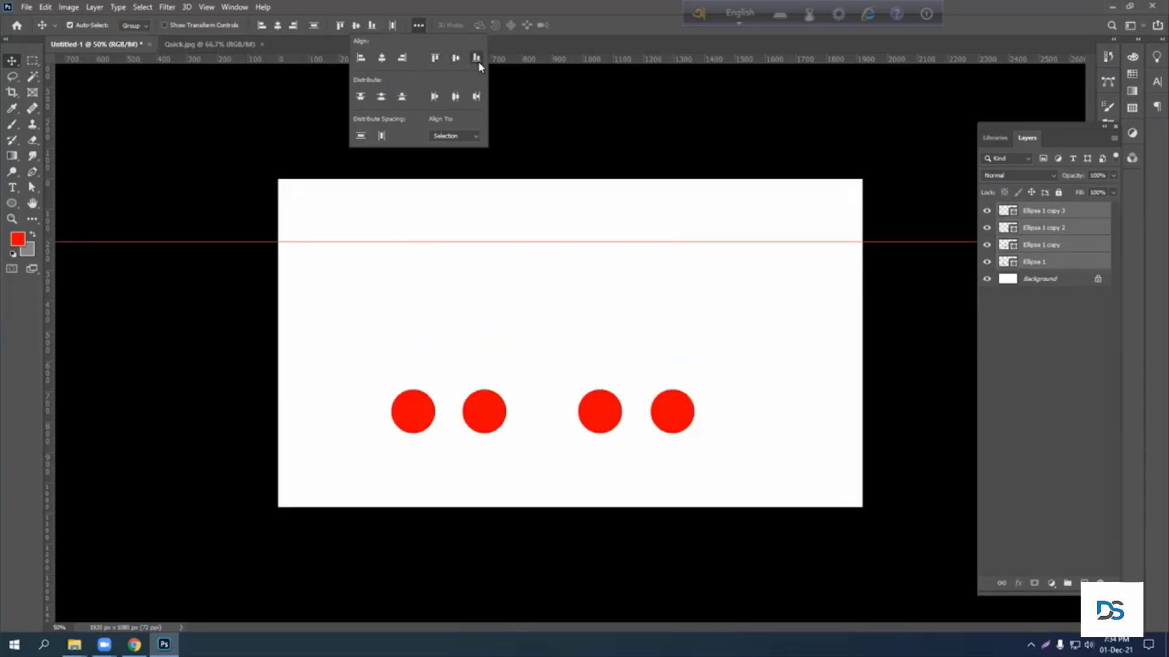
Undo the bottom-edge alignment, align the four circles by their top edges and distribute them by horizontal centres
key(ctrl+z)
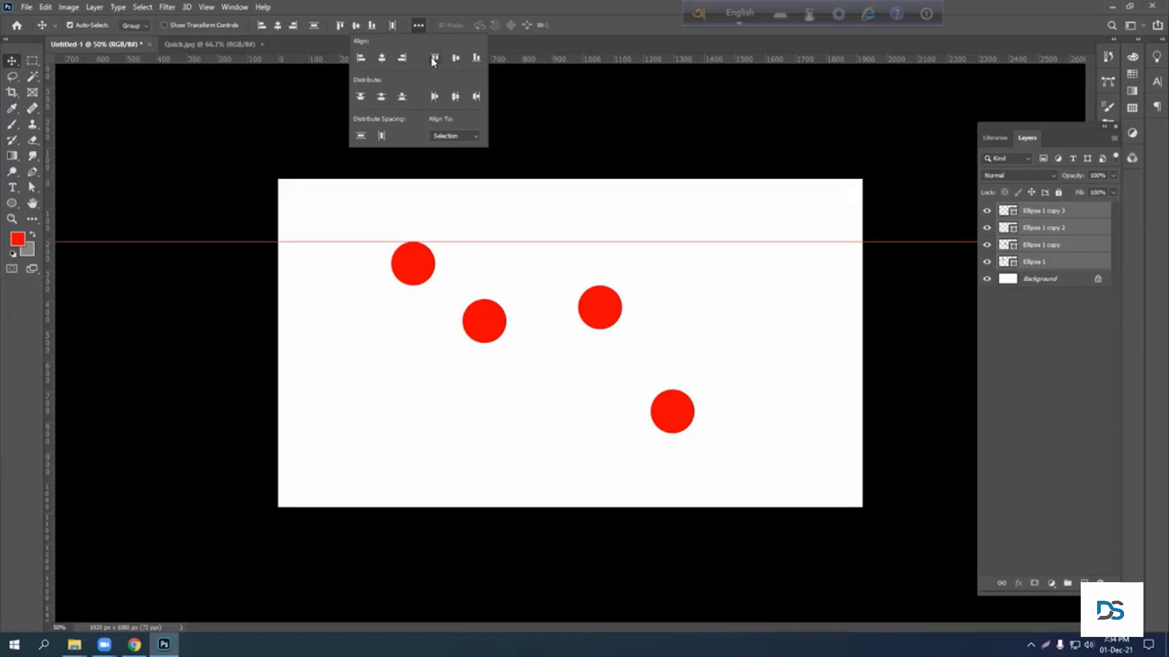
click(434, 58)
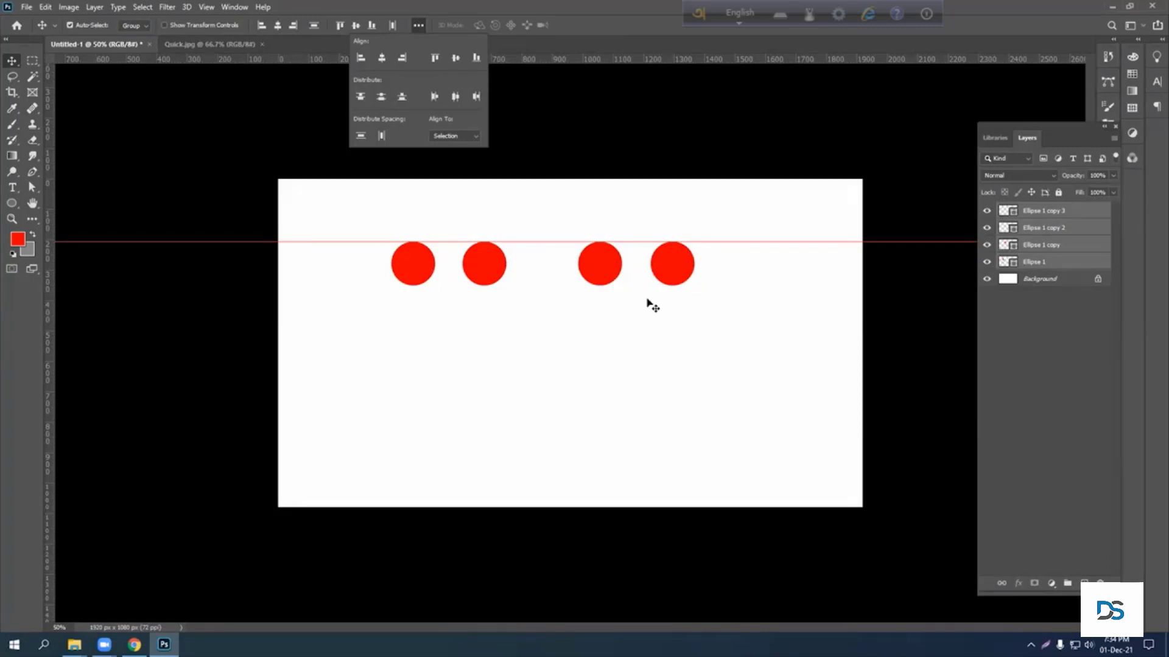
click(455, 97)
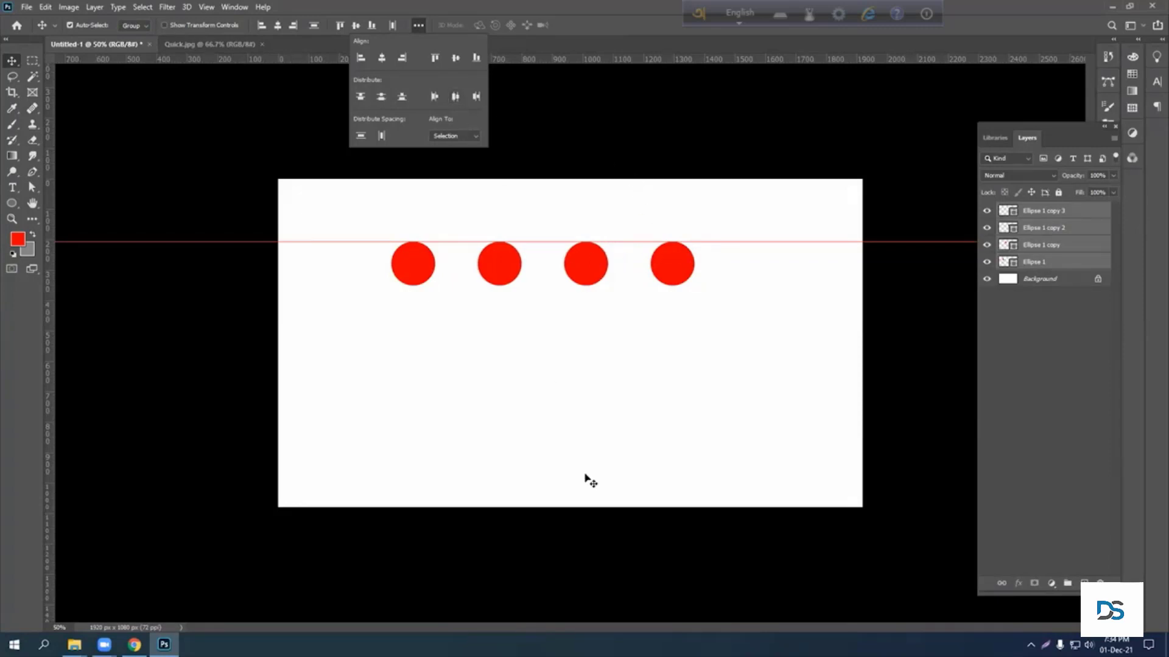
Scatter the circles down the left half of the canvas at staggered heights and select all four
drag(505, 268, 482, 339)
drag(589, 269, 418, 422)
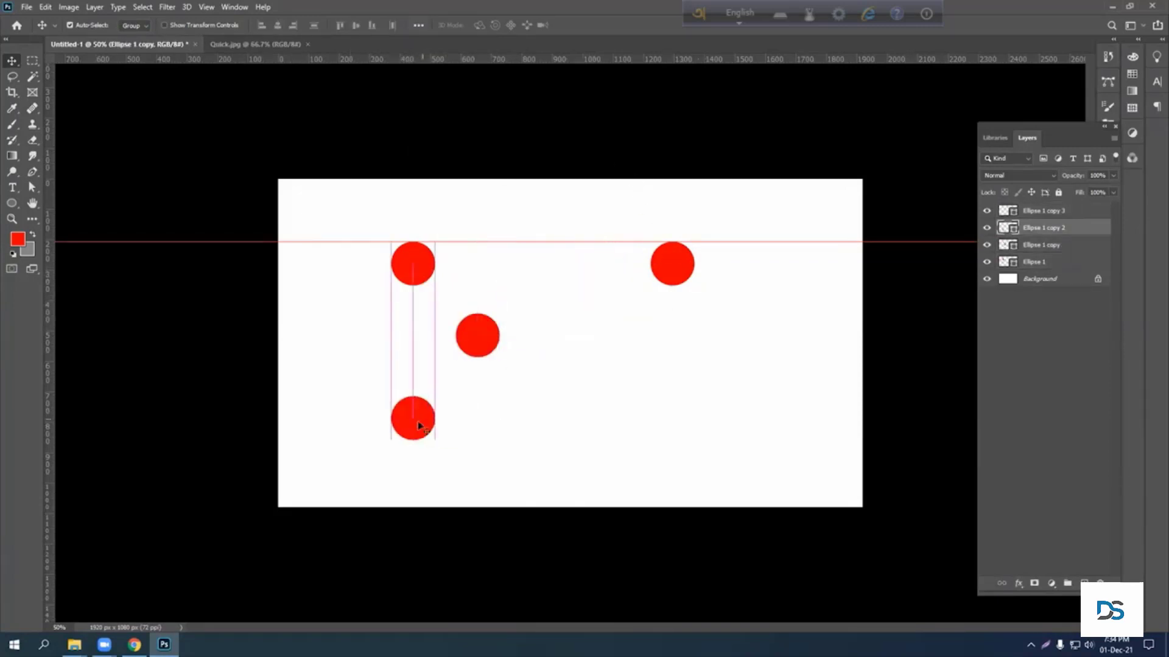
drag(682, 273, 558, 494)
drag(423, 408, 445, 400)
drag(539, 490, 539, 482)
drag(358, 215, 582, 489)
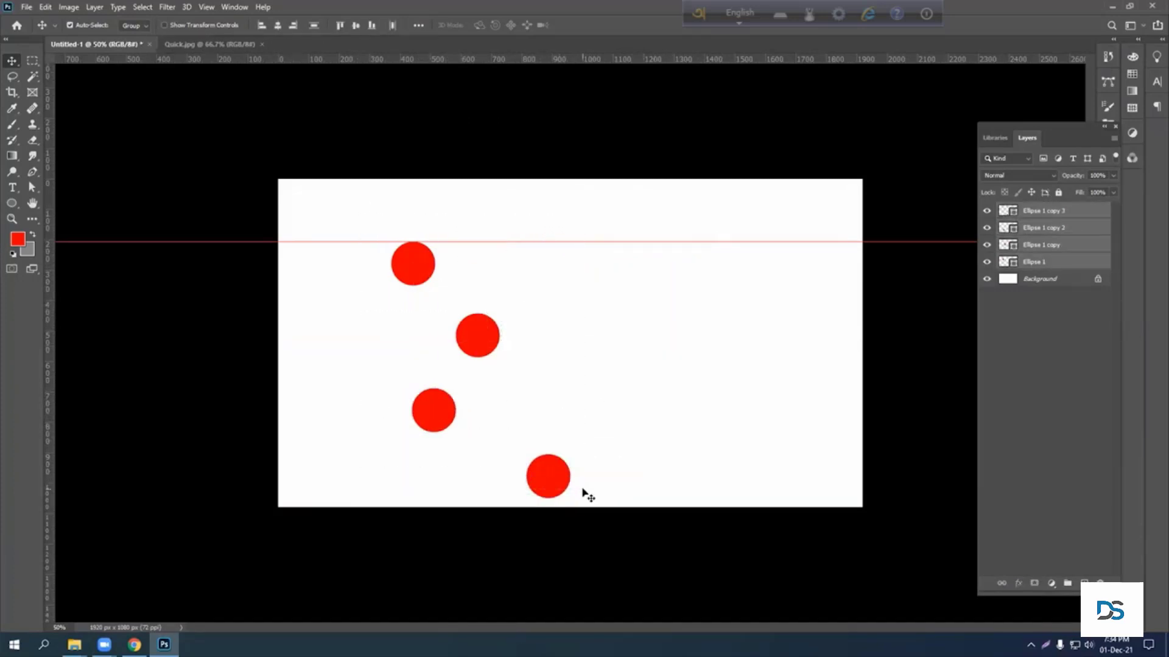
Align the four scattered circles by their left edges and distribute them by vertical centres
click(260, 26)
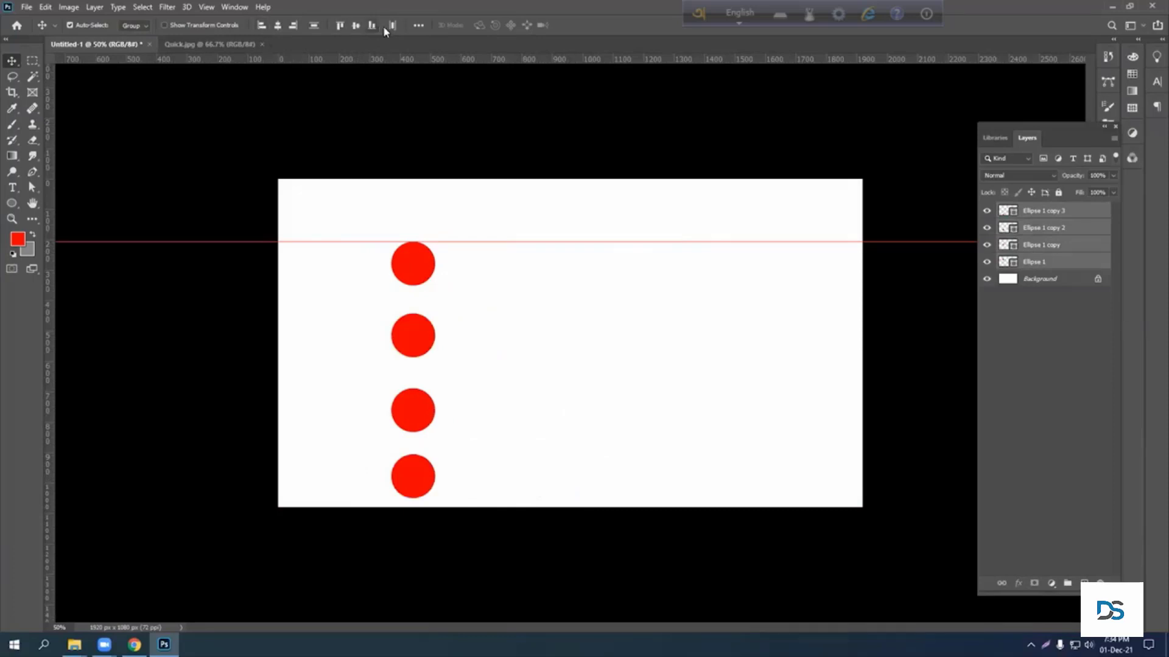
click(419, 25)
click(382, 97)
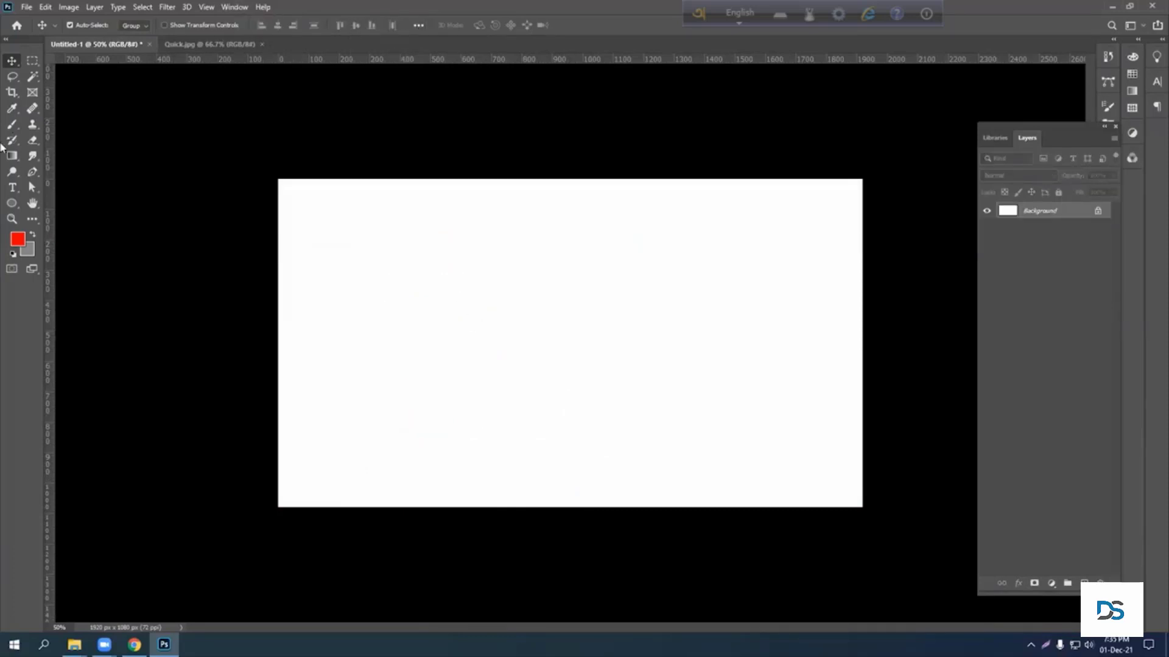
Draw a red square about 236 px wide in the left half of the empty canvas with the Rectangle tool
click(10, 208)
right_click(11, 205)
click(61, 201)
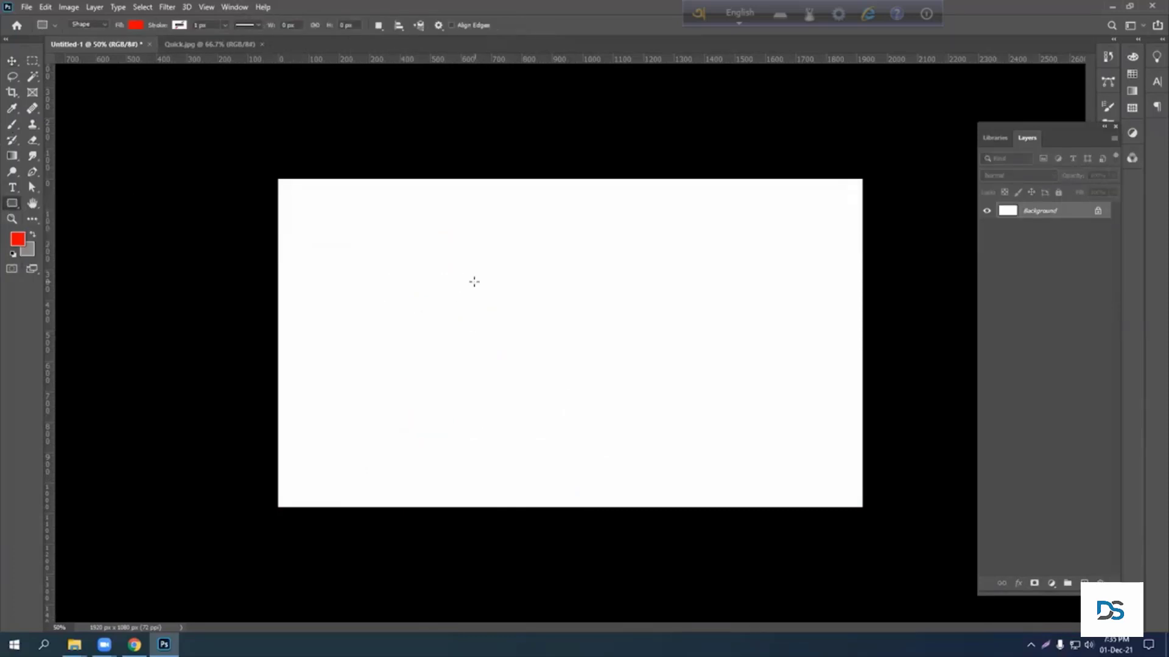
mouse_move(474, 281)
mouse_down()
mouse_move(546, 353)
mouse_move(408, 365)
mouse_up()
click(12, 61)
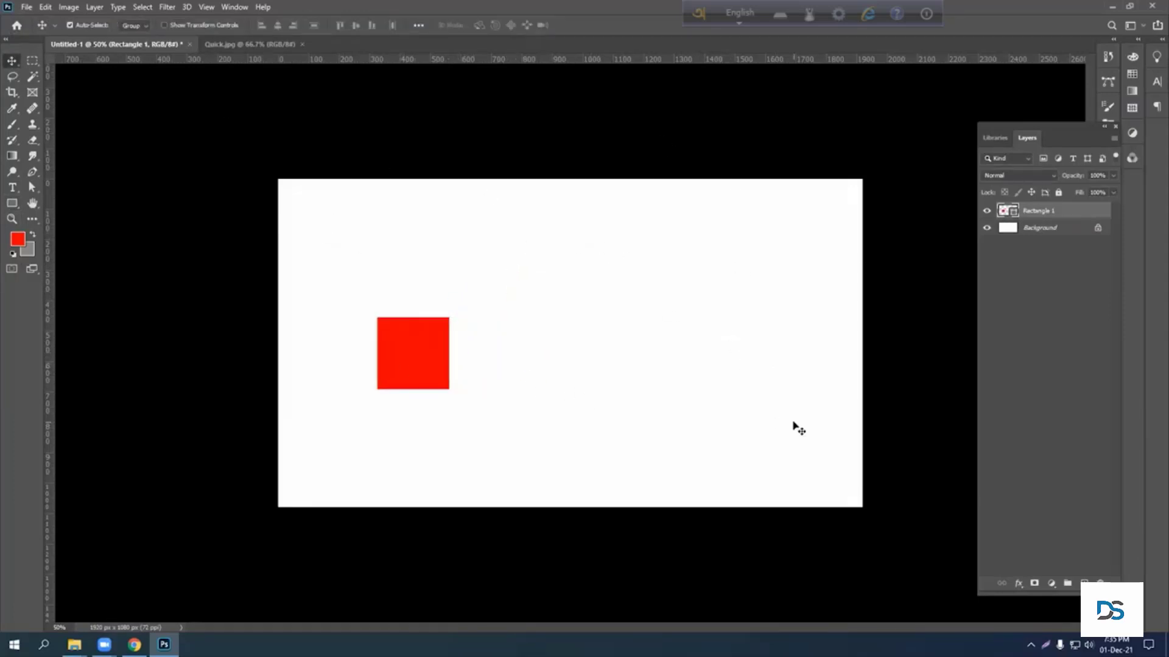
Select the entire canvas area with a rectangular marquee and centre the red square in it horizontally and vertically
click(33, 62)
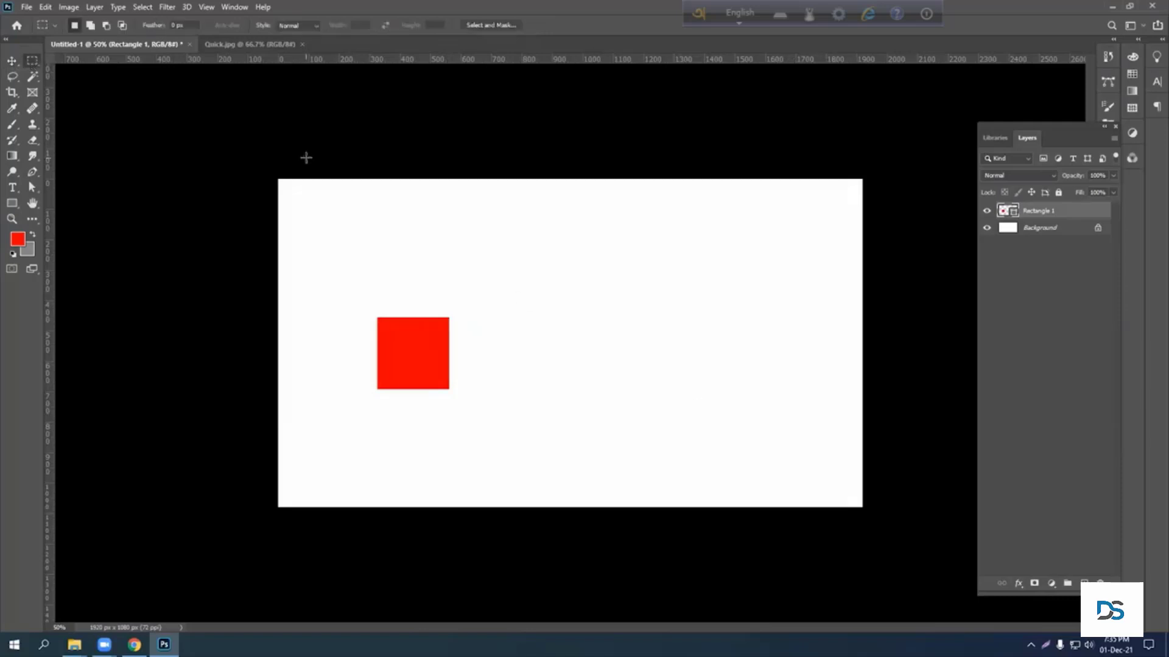
drag(276, 177, 863, 505)
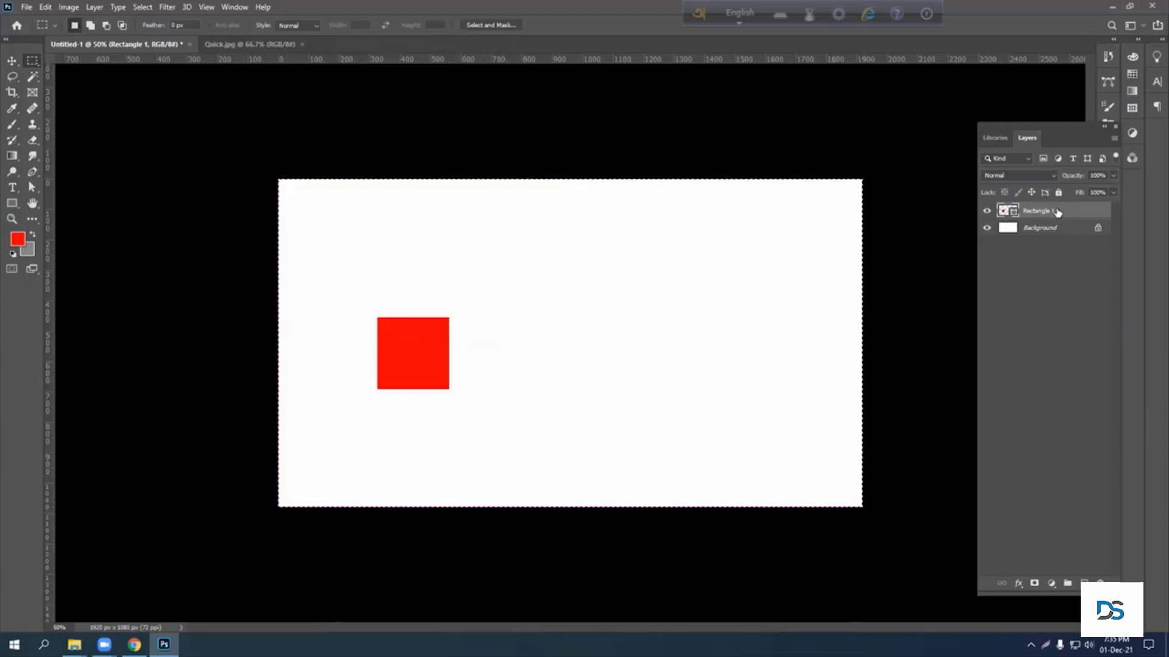
click(11, 61)
click(277, 25)
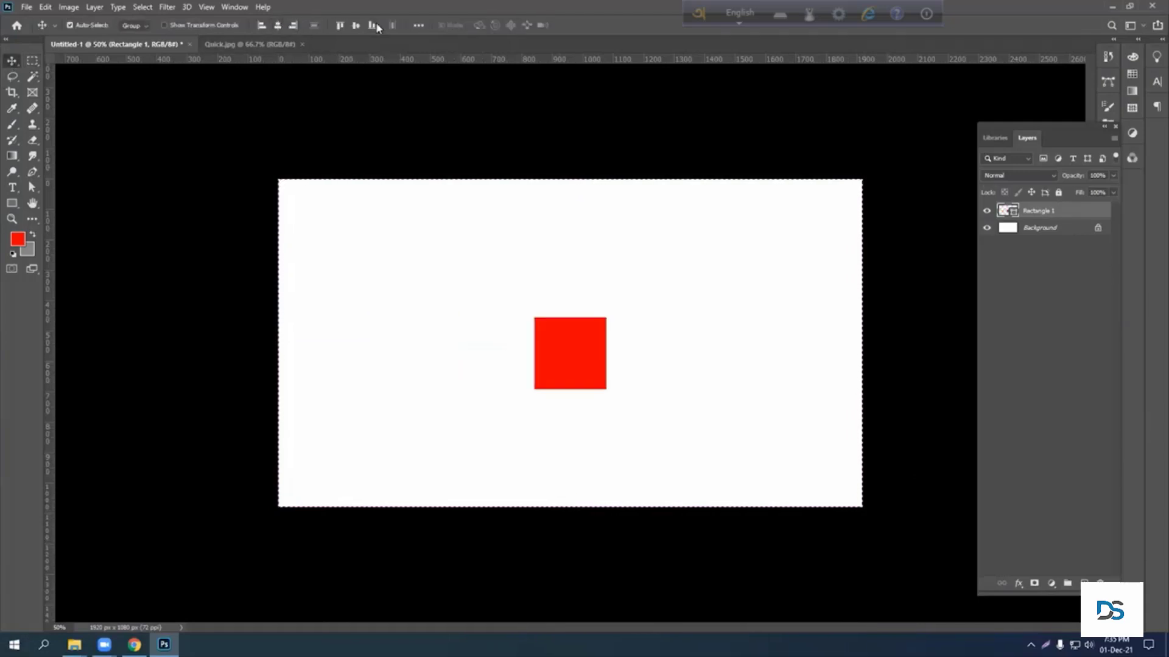
click(356, 25)
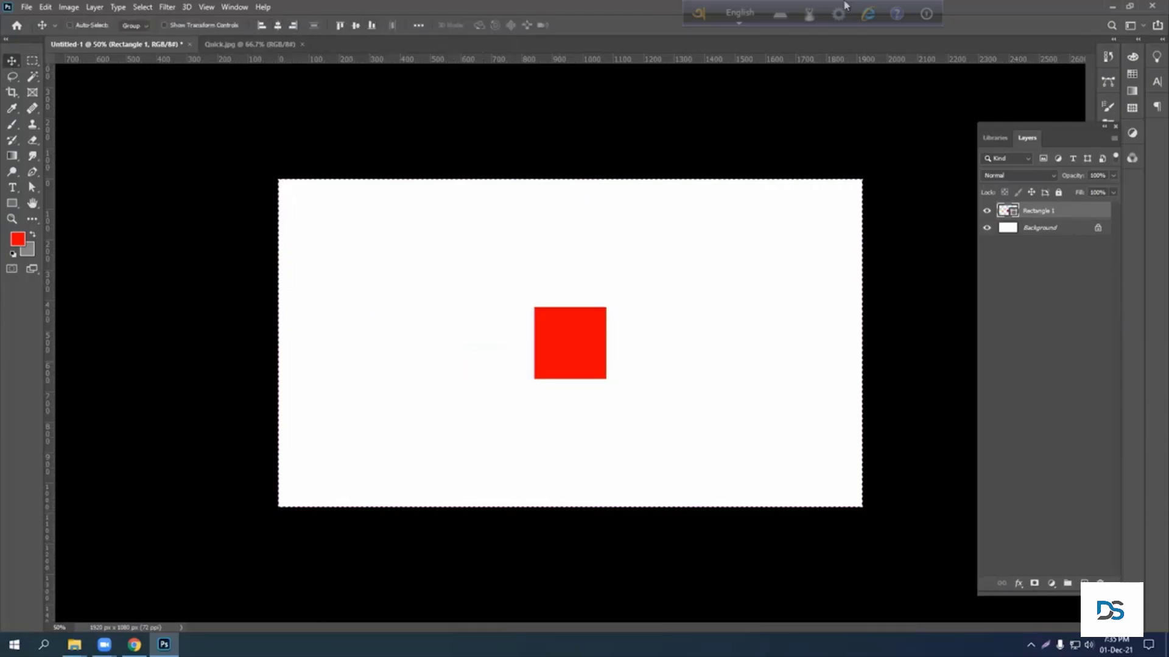
Deselect the canvas area and move the red square off-centre into the left half of the canvas
click(70, 25)
key(ctrl+d)
drag(586, 359, 385, 341)
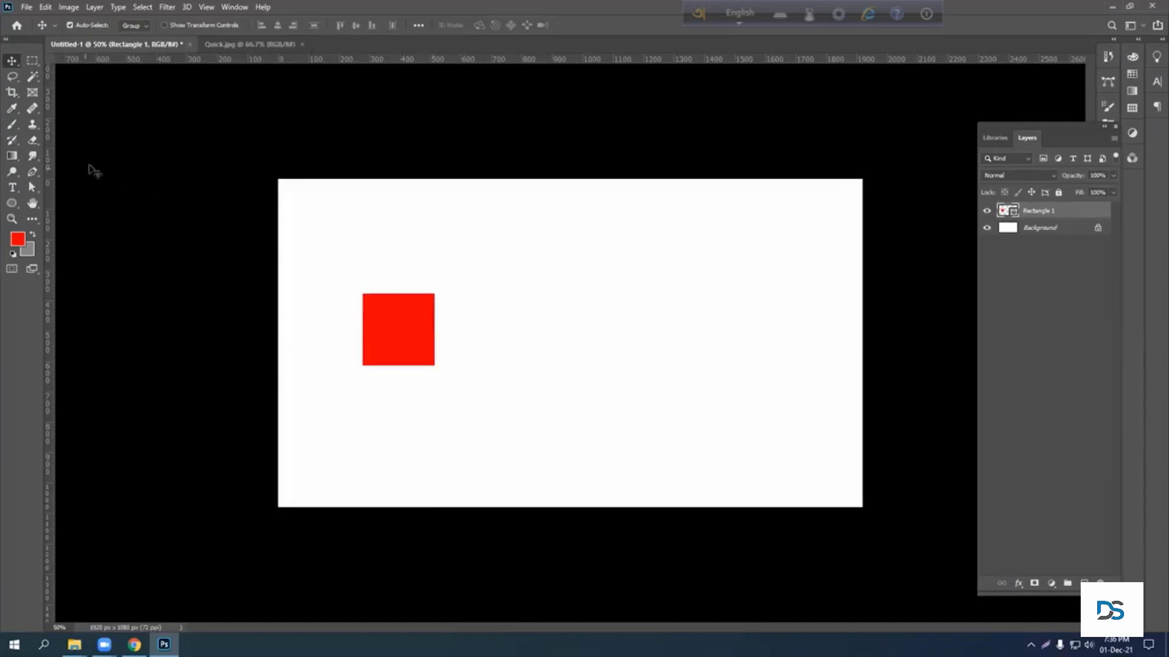
Draw a circle about 232 px wide overlapping the red square's upper half and fill it with green
click(13, 202)
click(73, 214)
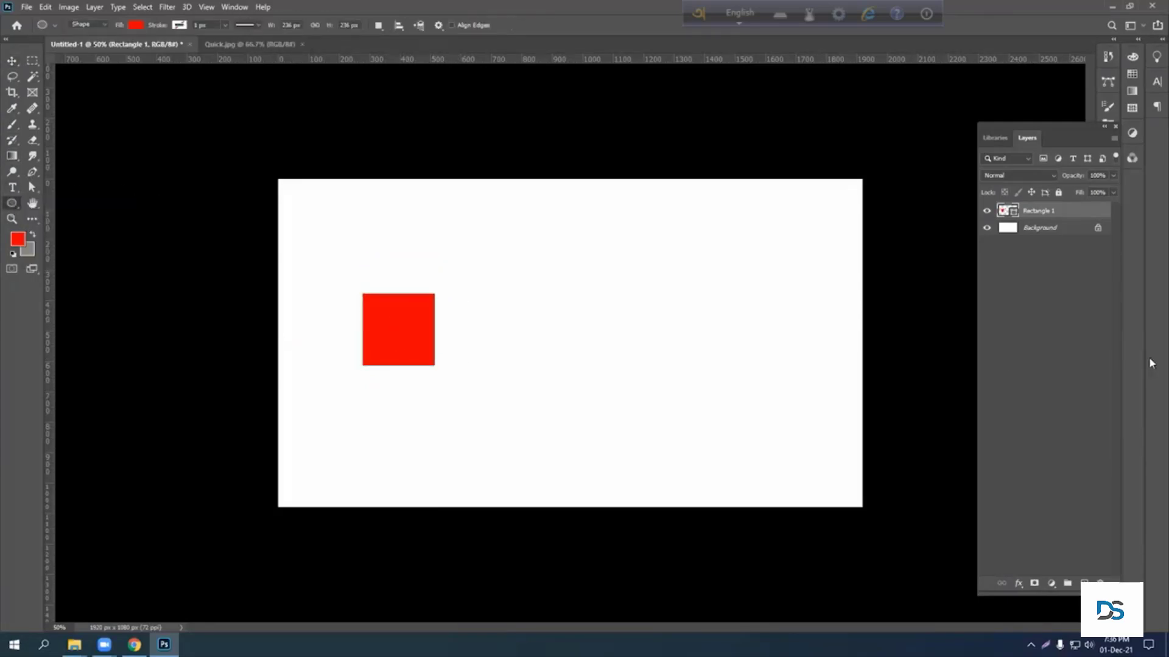
drag(364, 261, 431, 328)
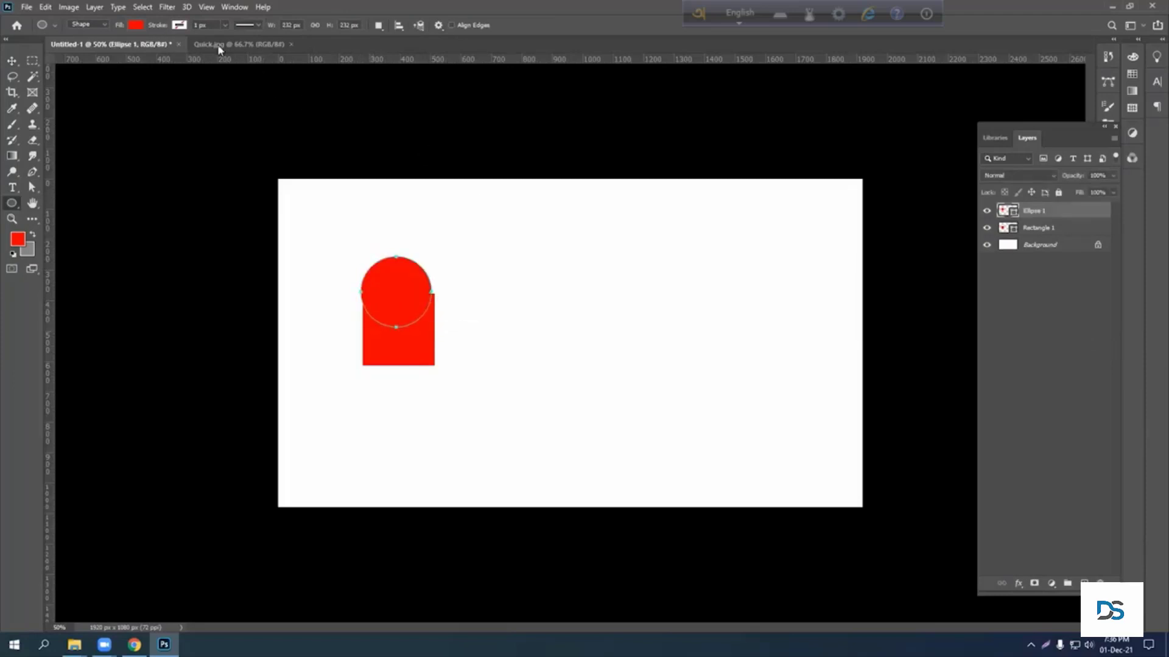
click(135, 25)
click(76, 89)
click(13, 60)
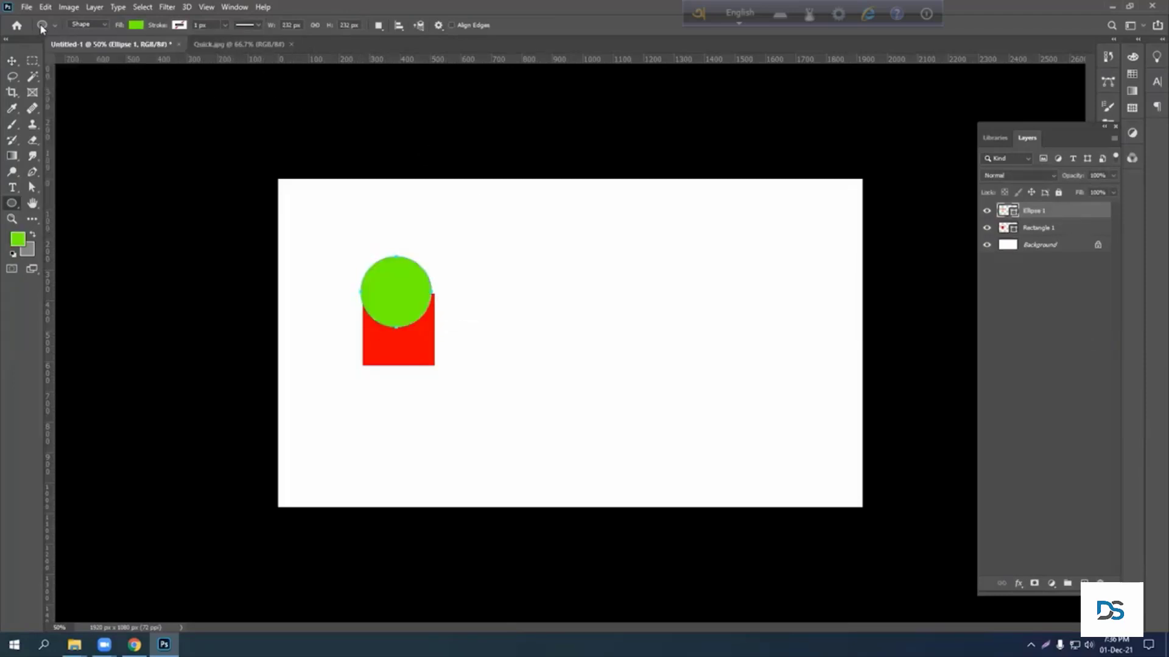
click(14, 61)
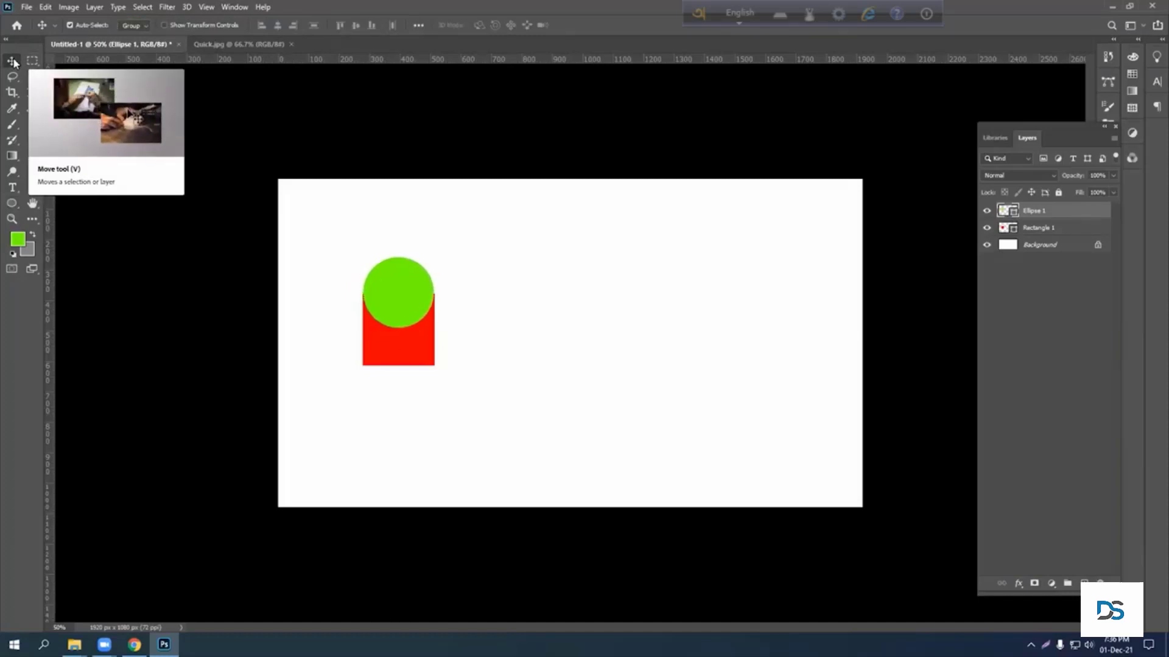
Move the green circle to the canvas's lower right and shift the red square slightly up and right
drag(418, 303, 730, 393)
click(404, 344)
click(718, 397)
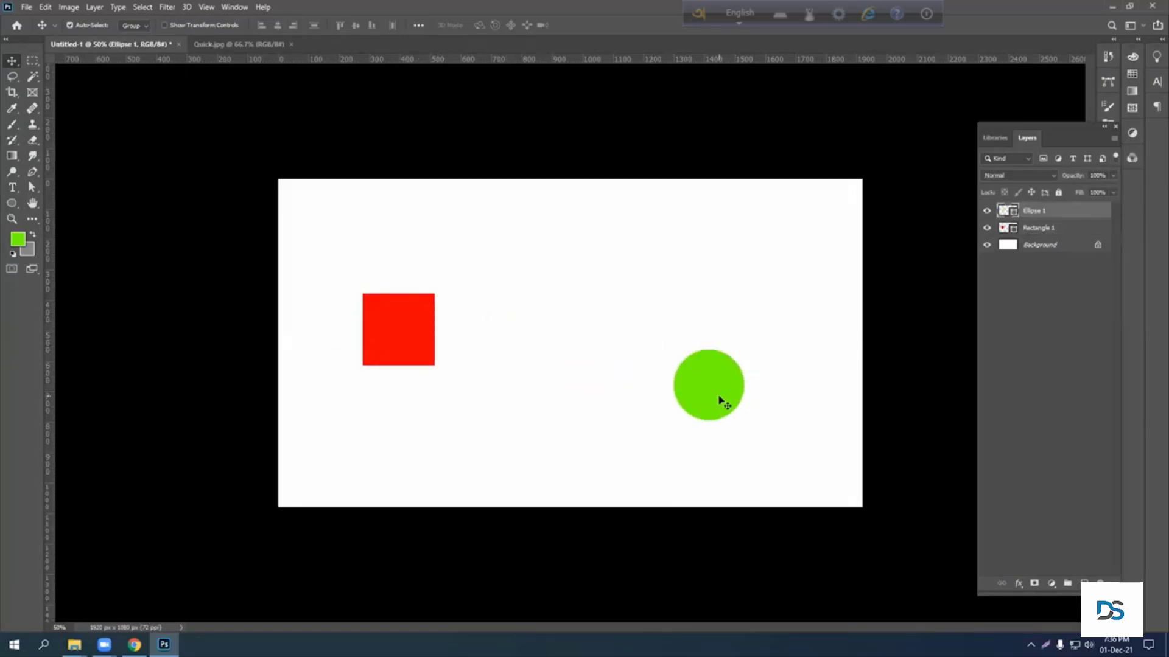
drag(704, 365, 720, 400)
mouse_move(385, 329)
mouse_down()
mouse_move(389, 283)
mouse_move(406, 323)
mouse_up()
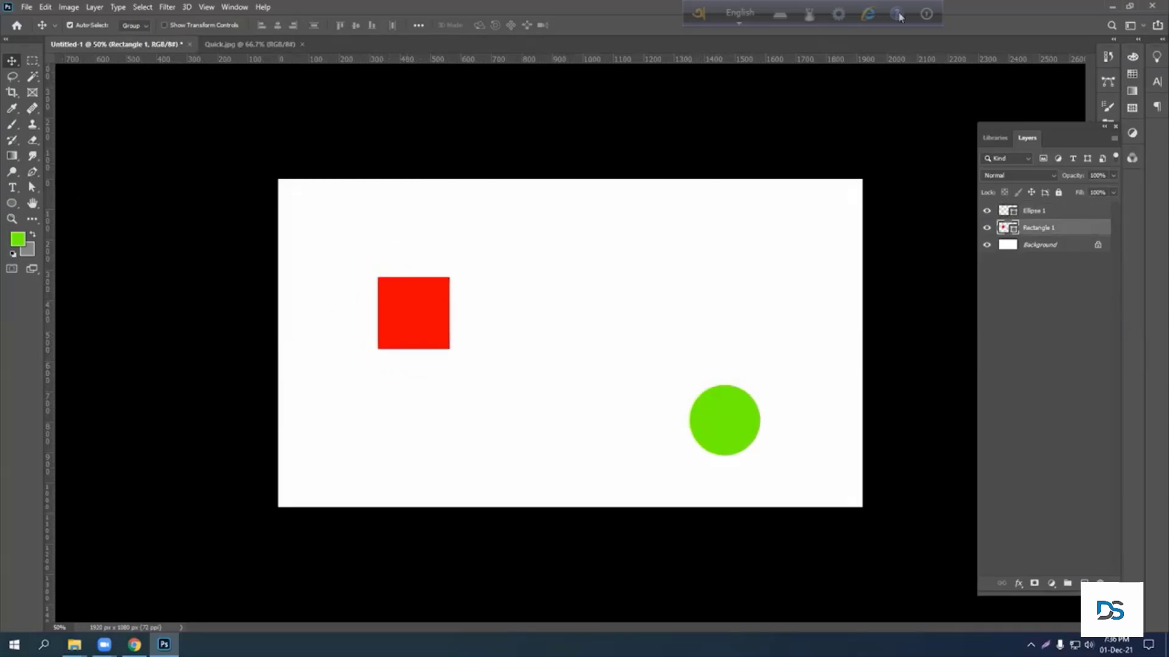
Load the red square's outline as a selection, centre the green circle on it in both directions, and deselect
ctrl+click(1004, 230)
click(1038, 216)
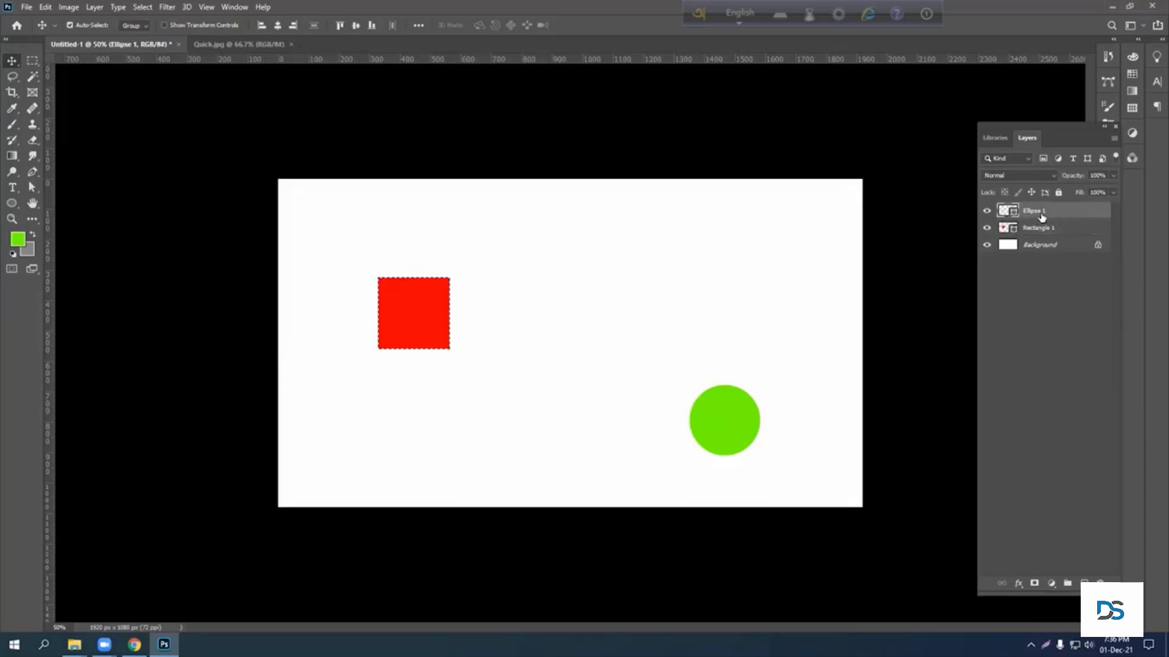
click(278, 25)
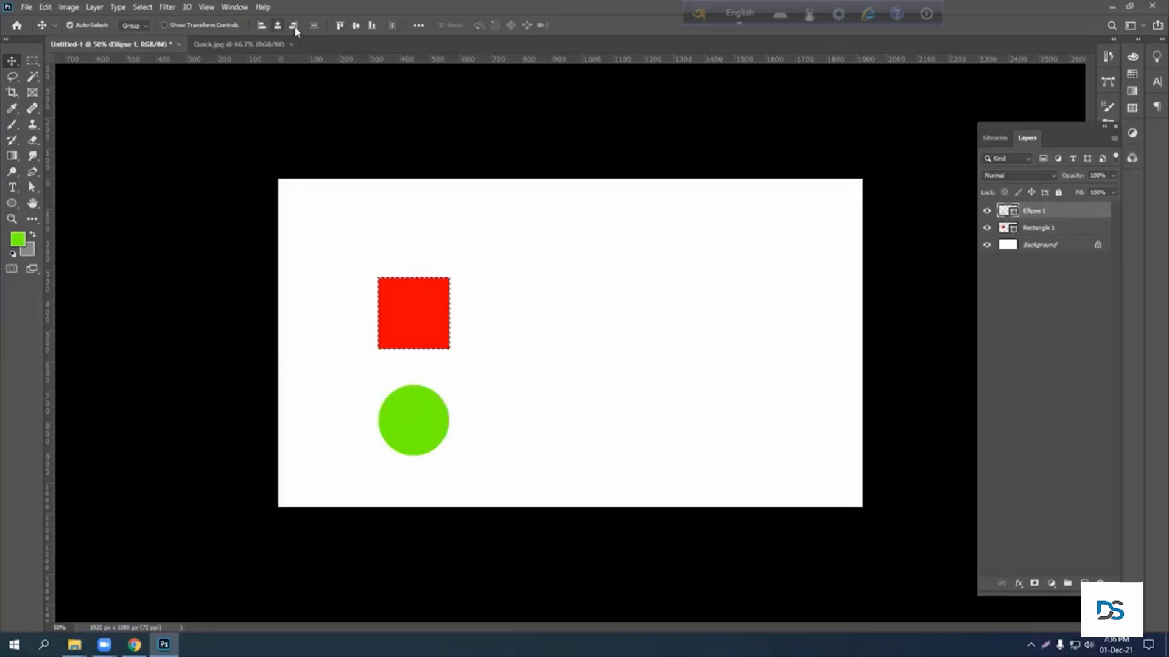
click(356, 25)
key(ctrl+d)
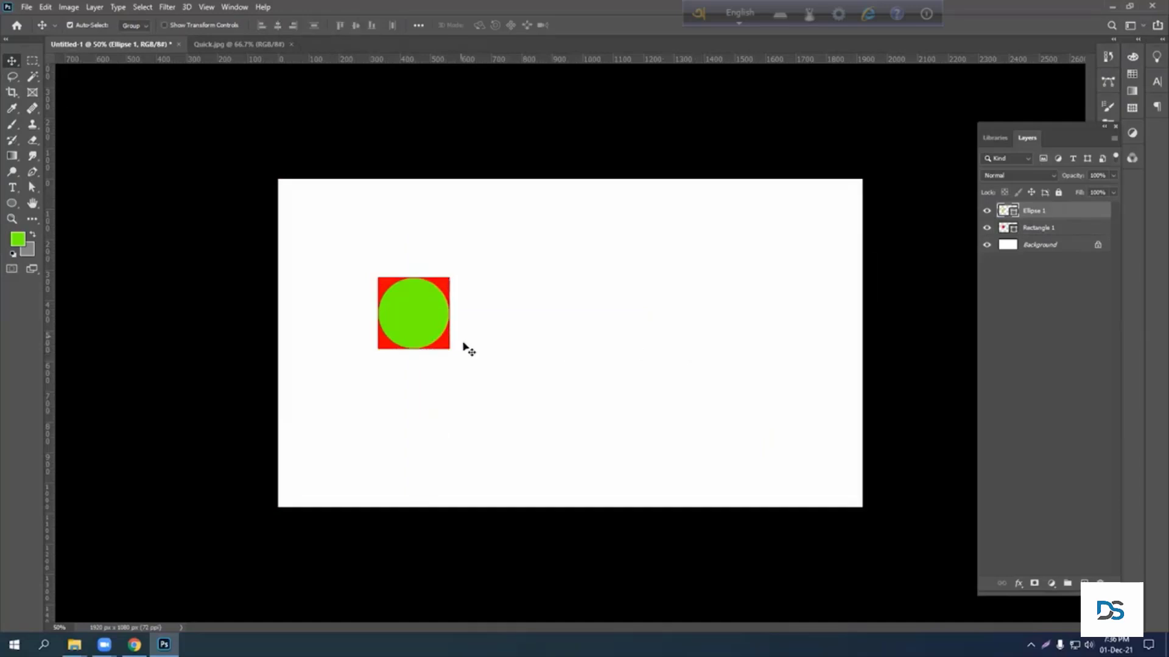
Move the red square near the canvas centre and pull the green circle away to its lower right
drag(408, 246, 574, 397)
drag(430, 334, 718, 409)
mouse_move(554, 327)
mouse_down()
mouse_move(518, 313)
mouse_move(551, 344)
mouse_up()
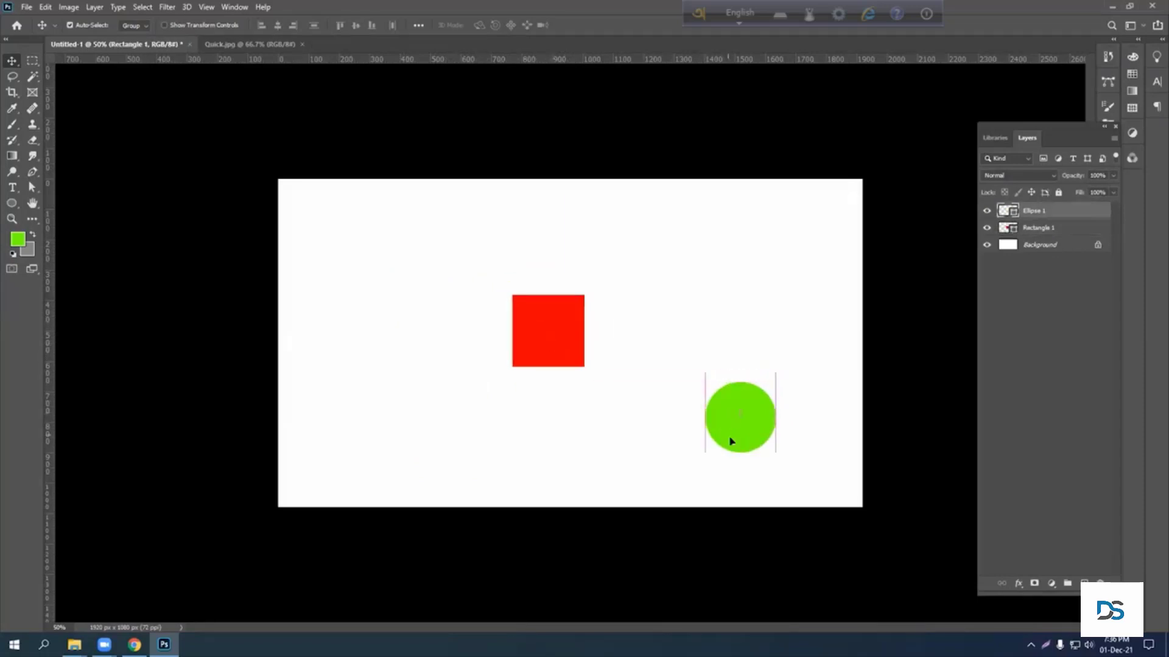
mouse_move(730, 438)
mouse_down()
mouse_move(690, 401)
mouse_move(712, 433)
mouse_up()
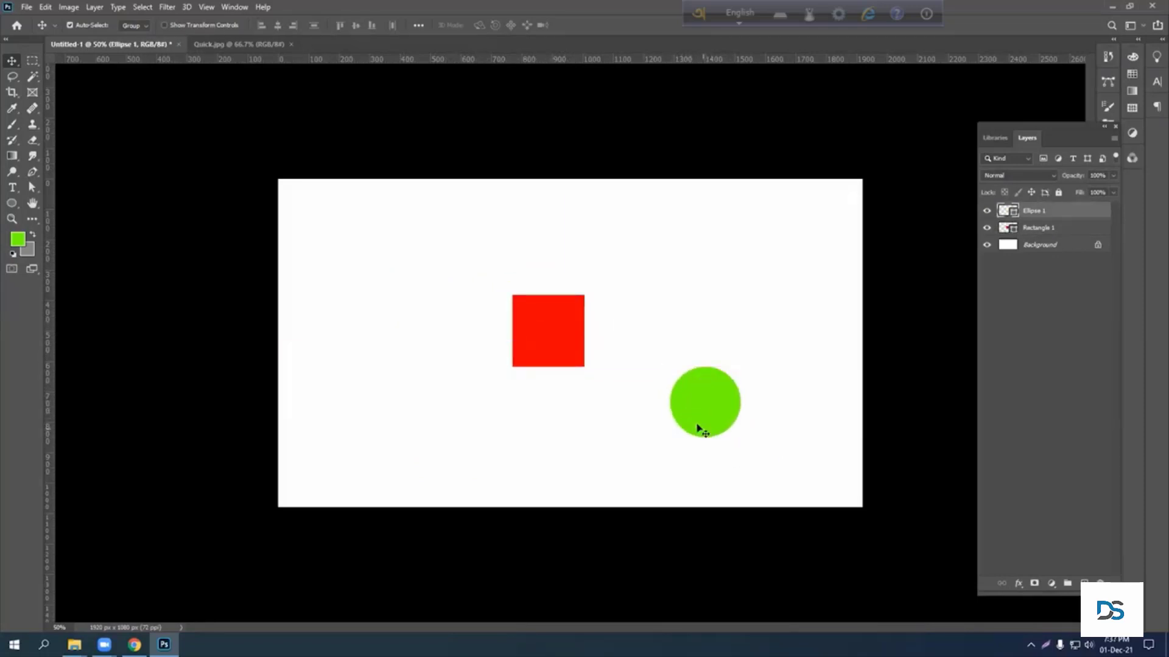
Centre the green circle on the relocated red square using the square's outline as the selection, and clear the selection
click(560, 337)
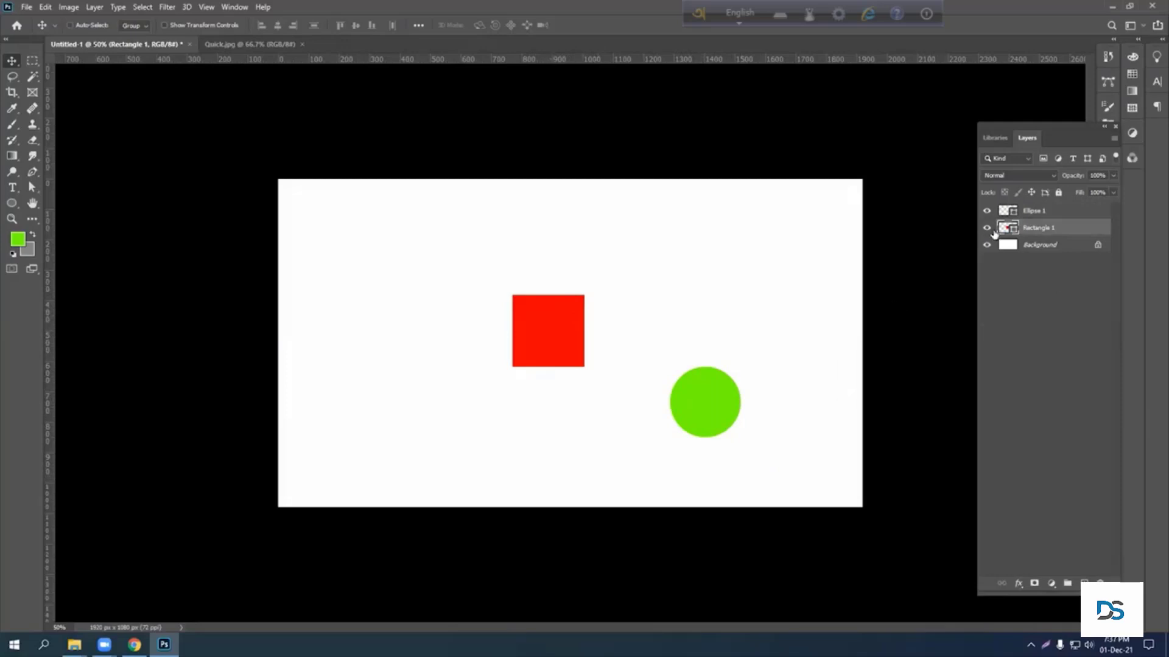
ctrl+click(1003, 230)
click(1031, 211)
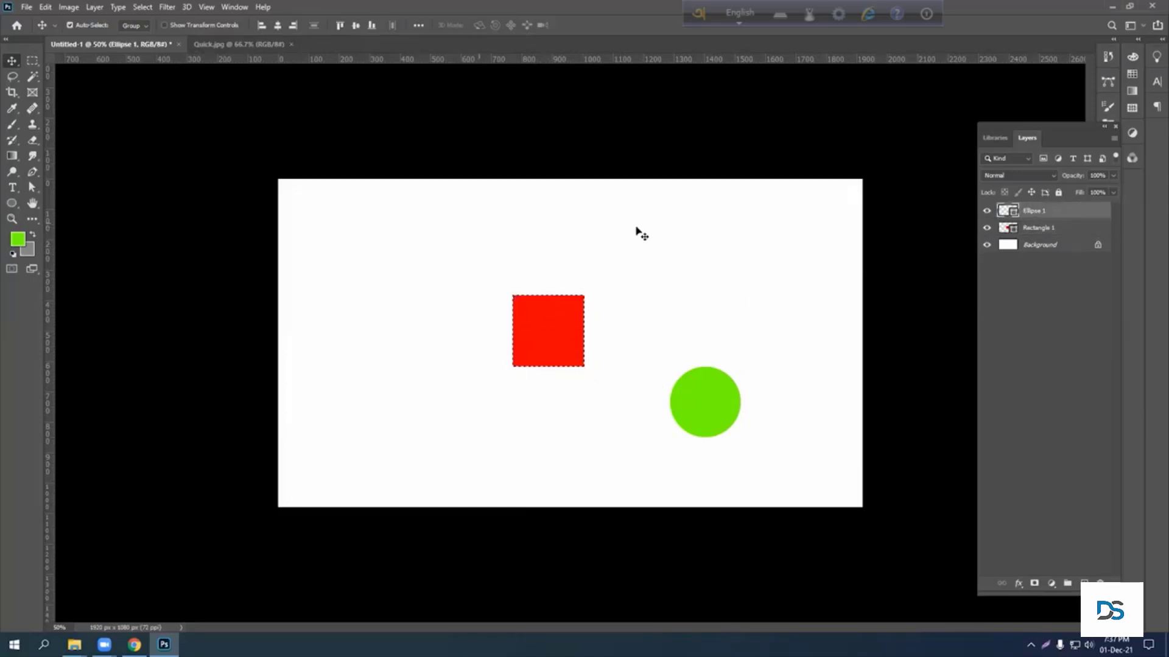
click(278, 26)
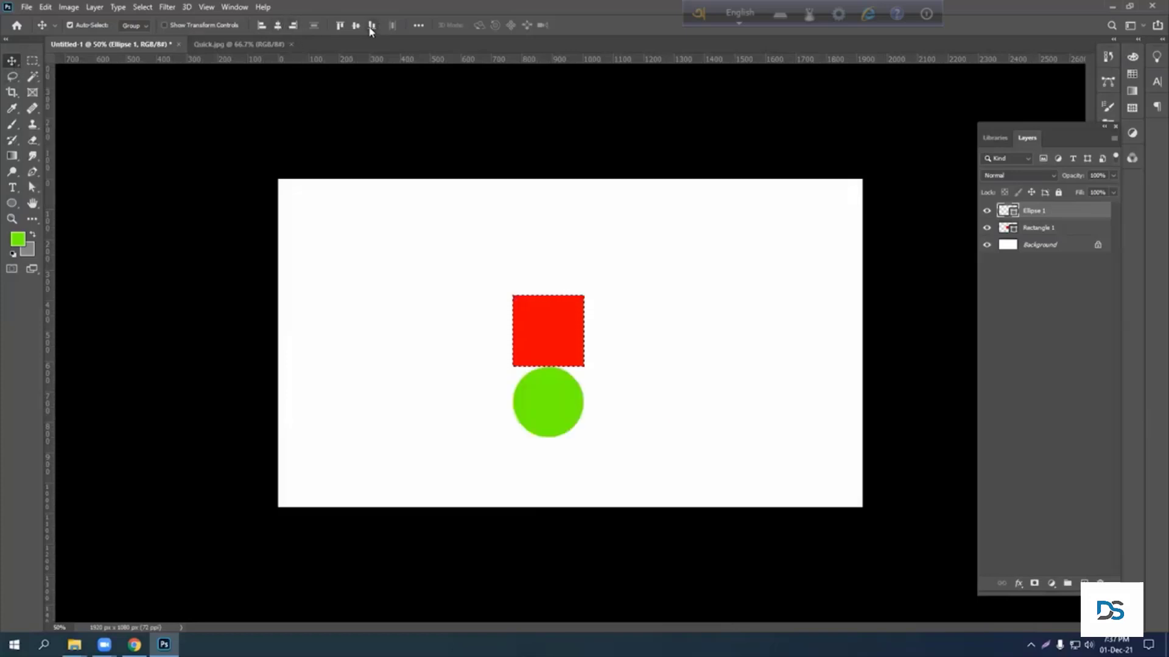
click(357, 28)
click(639, 275)
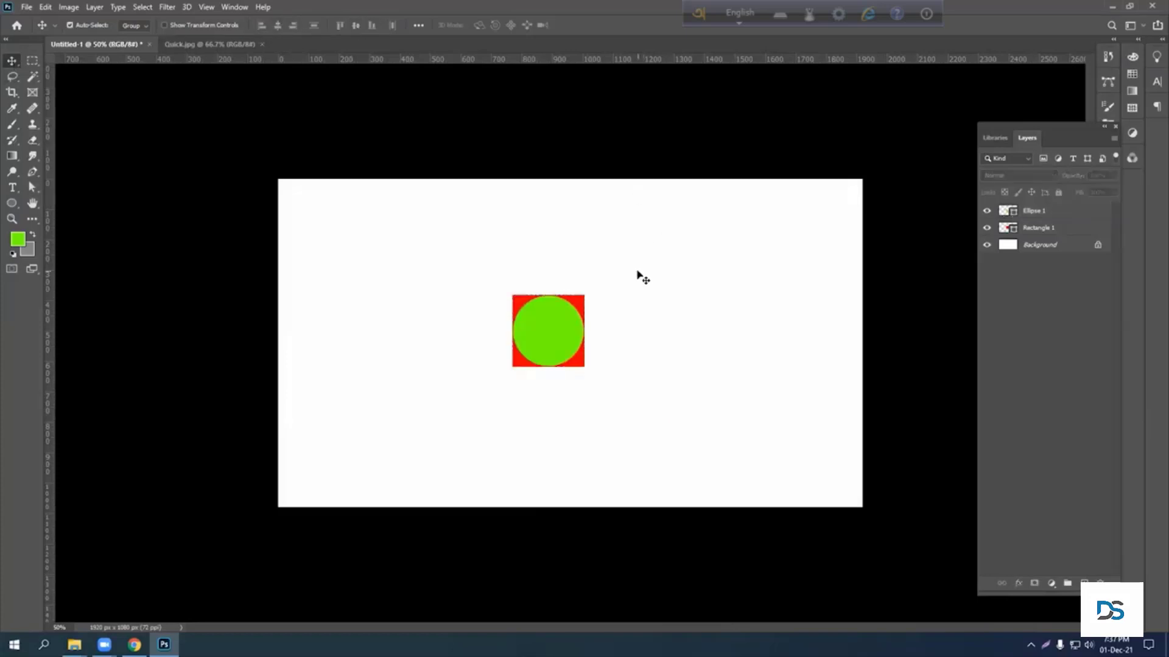